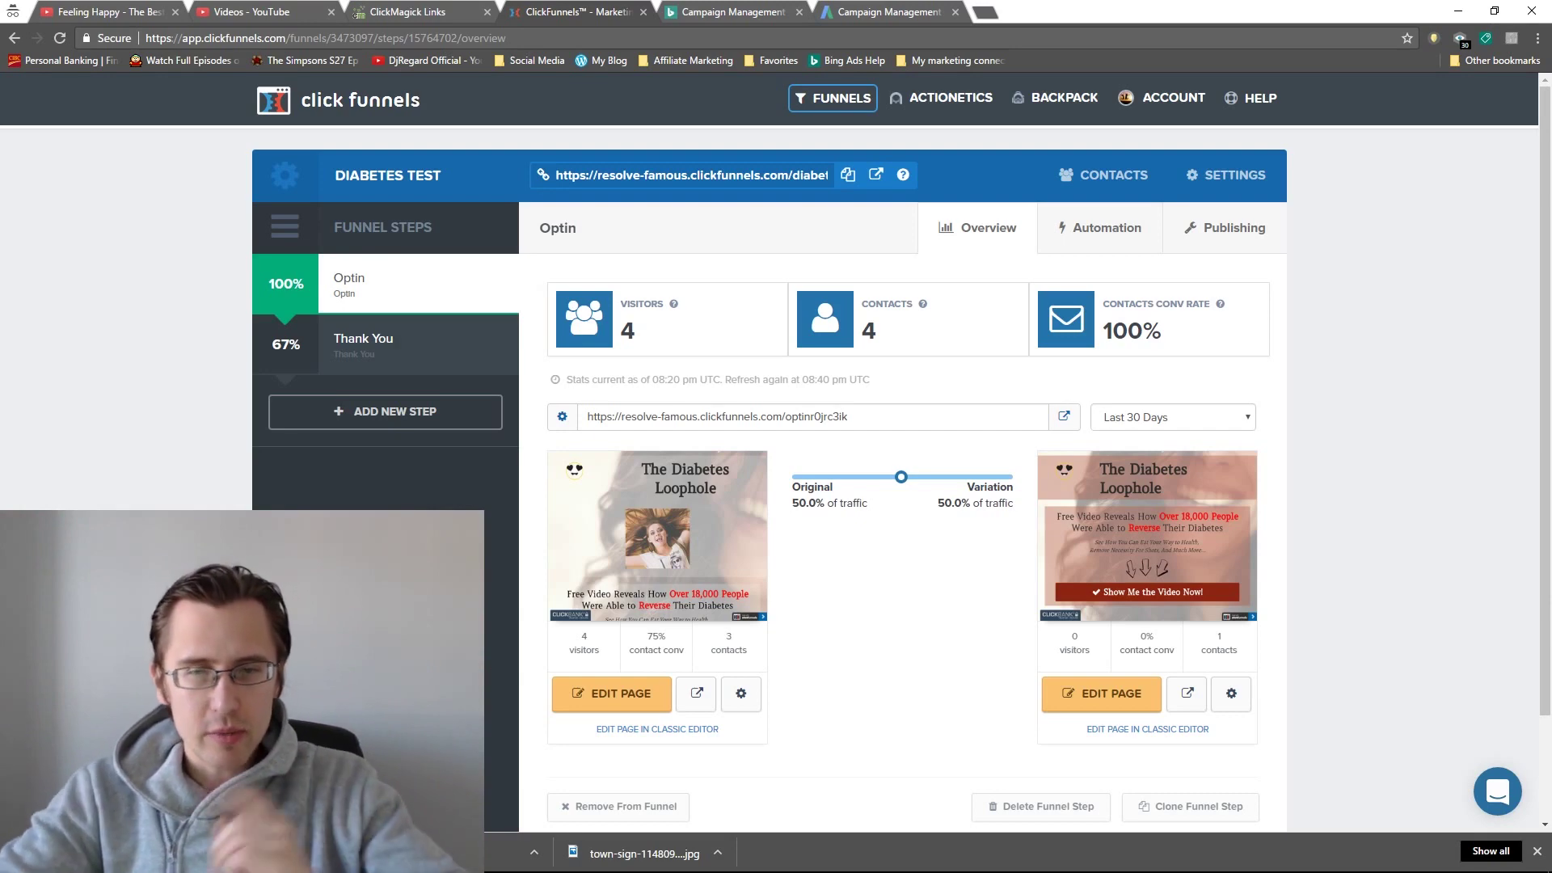
- Preview the Original variant of the Diabetes Test opt-in page in a new tab
{"action": "left_click", "coordinate": [695, 695]}
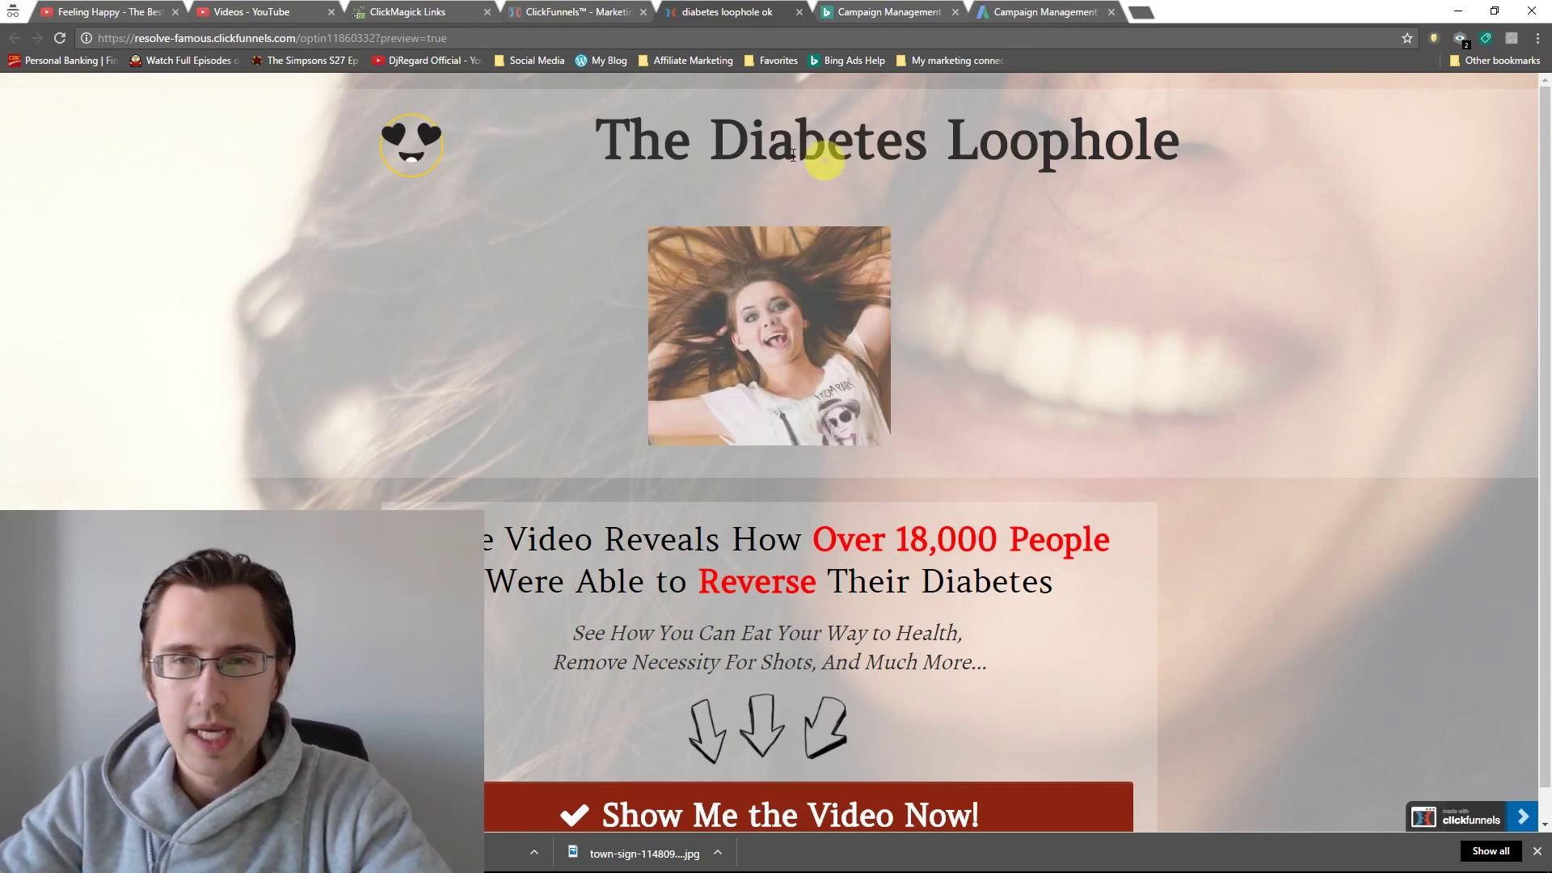
- Close 'The Diabetes Loophole' preview tab to return to the Optin overview
{"action": "left_click", "coordinate": [799, 12]}
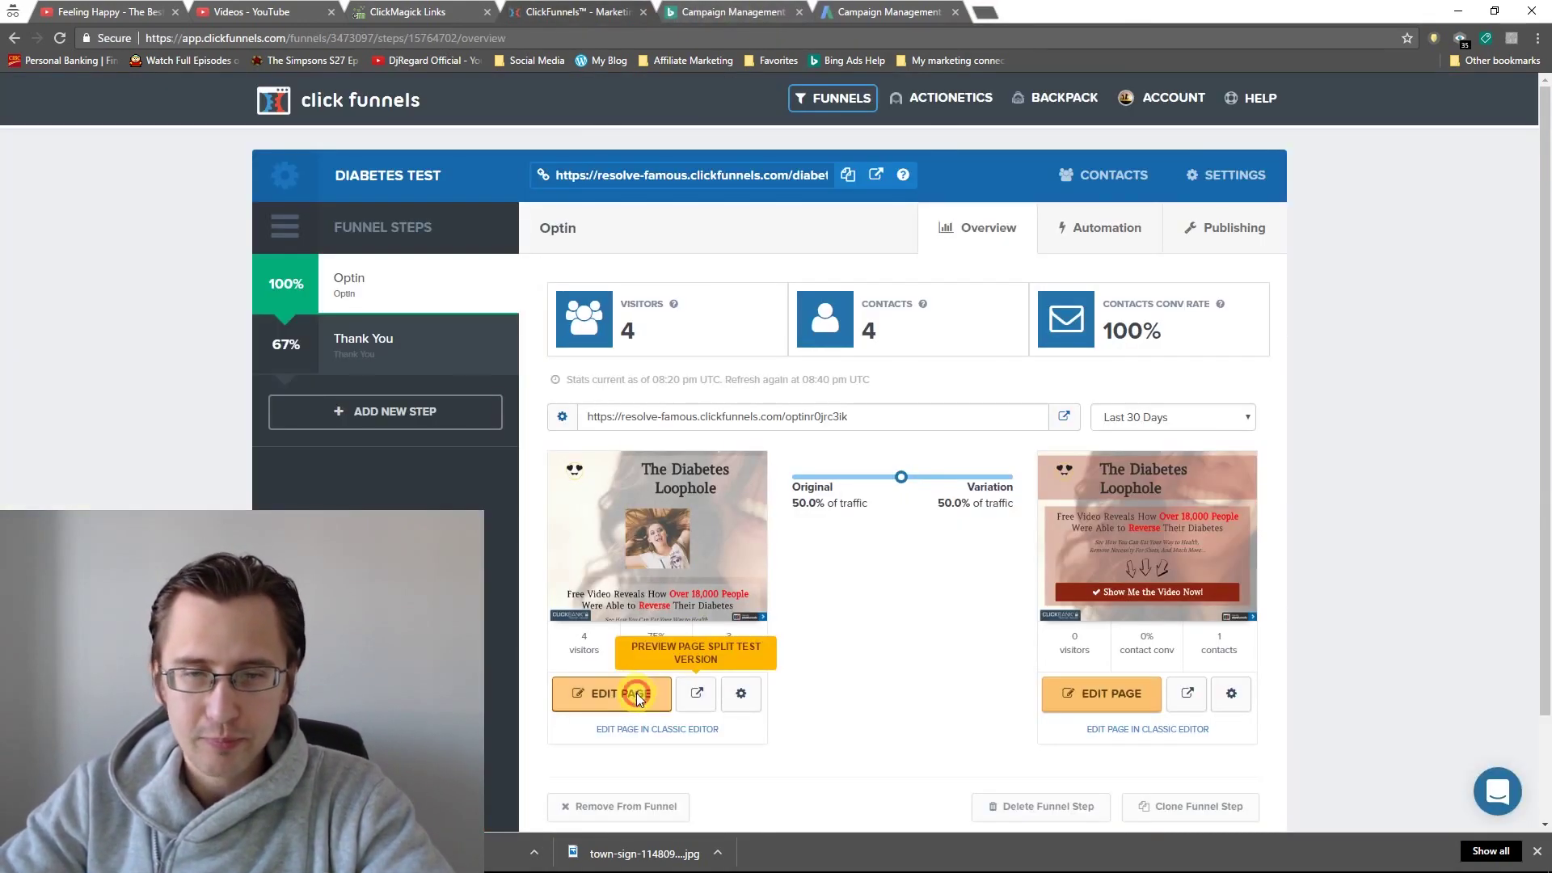
- Open the Original opt-in page in the ClickFunnels page editor
{"action": "left_click", "coordinate": [598, 692]}
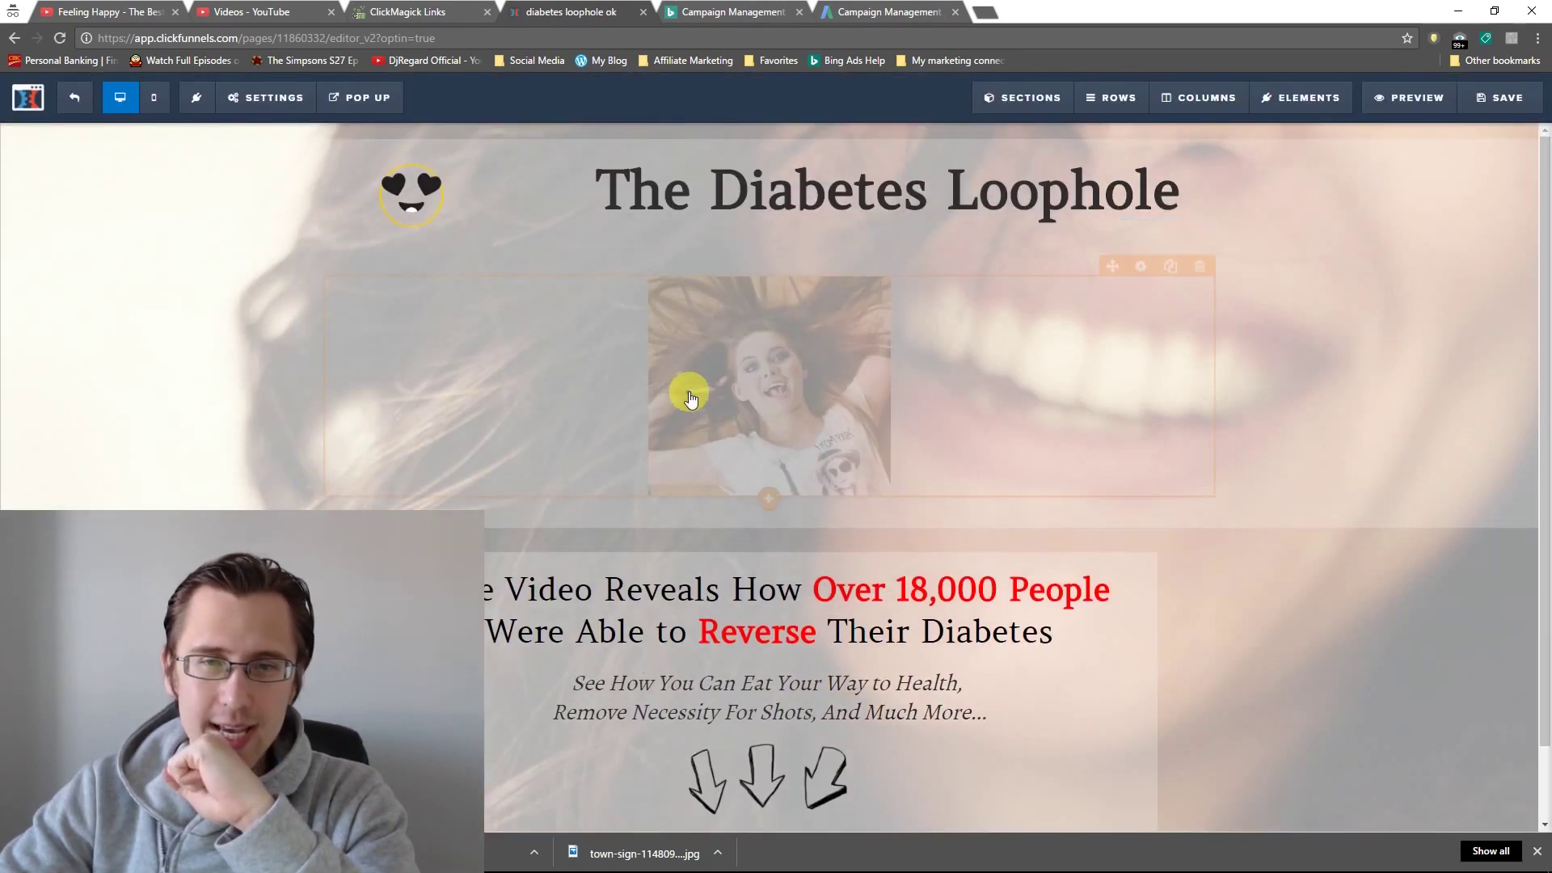
{"action": "left_click", "coordinate": [748, 390]}
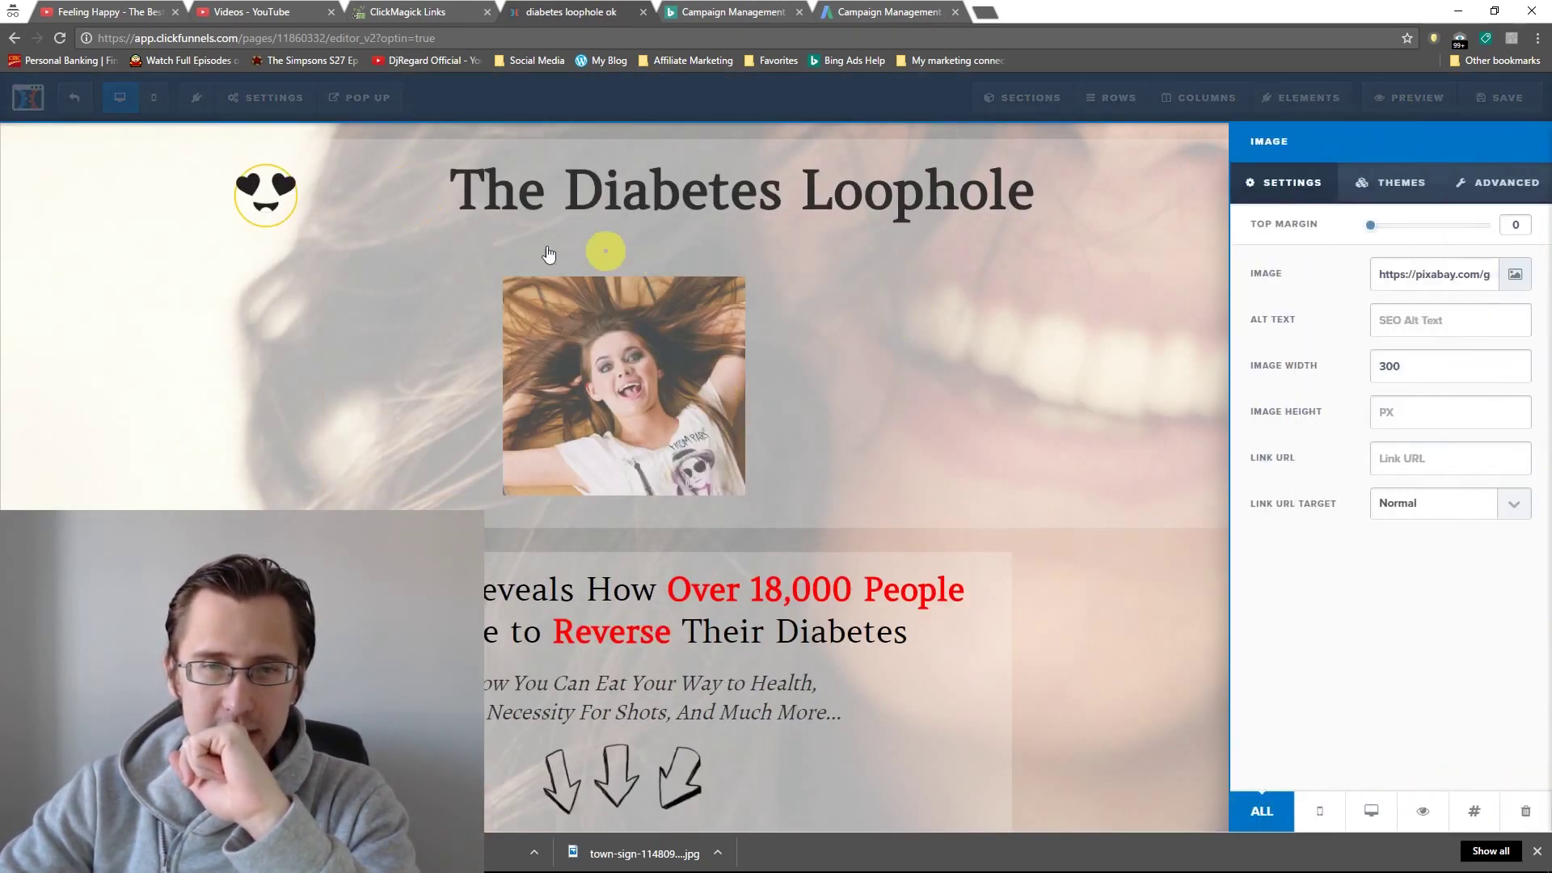
{"action": "left_click", "coordinate": [1038, 453]}
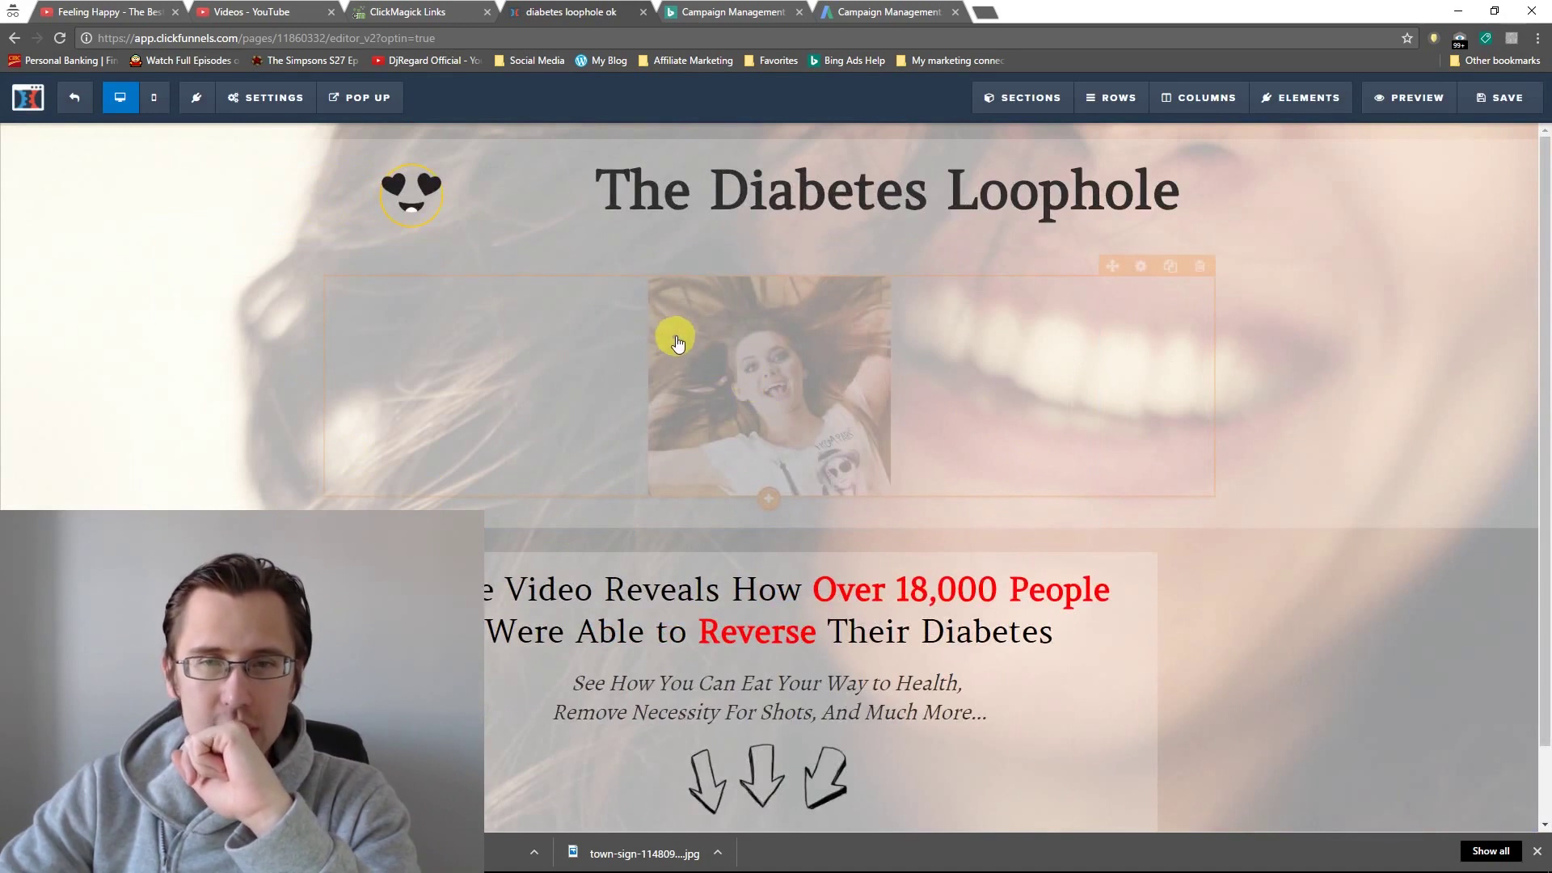
{"action": "left_click", "coordinate": [287, 106]}
{"action": "mouse_move", "coordinate": [258, 97]}
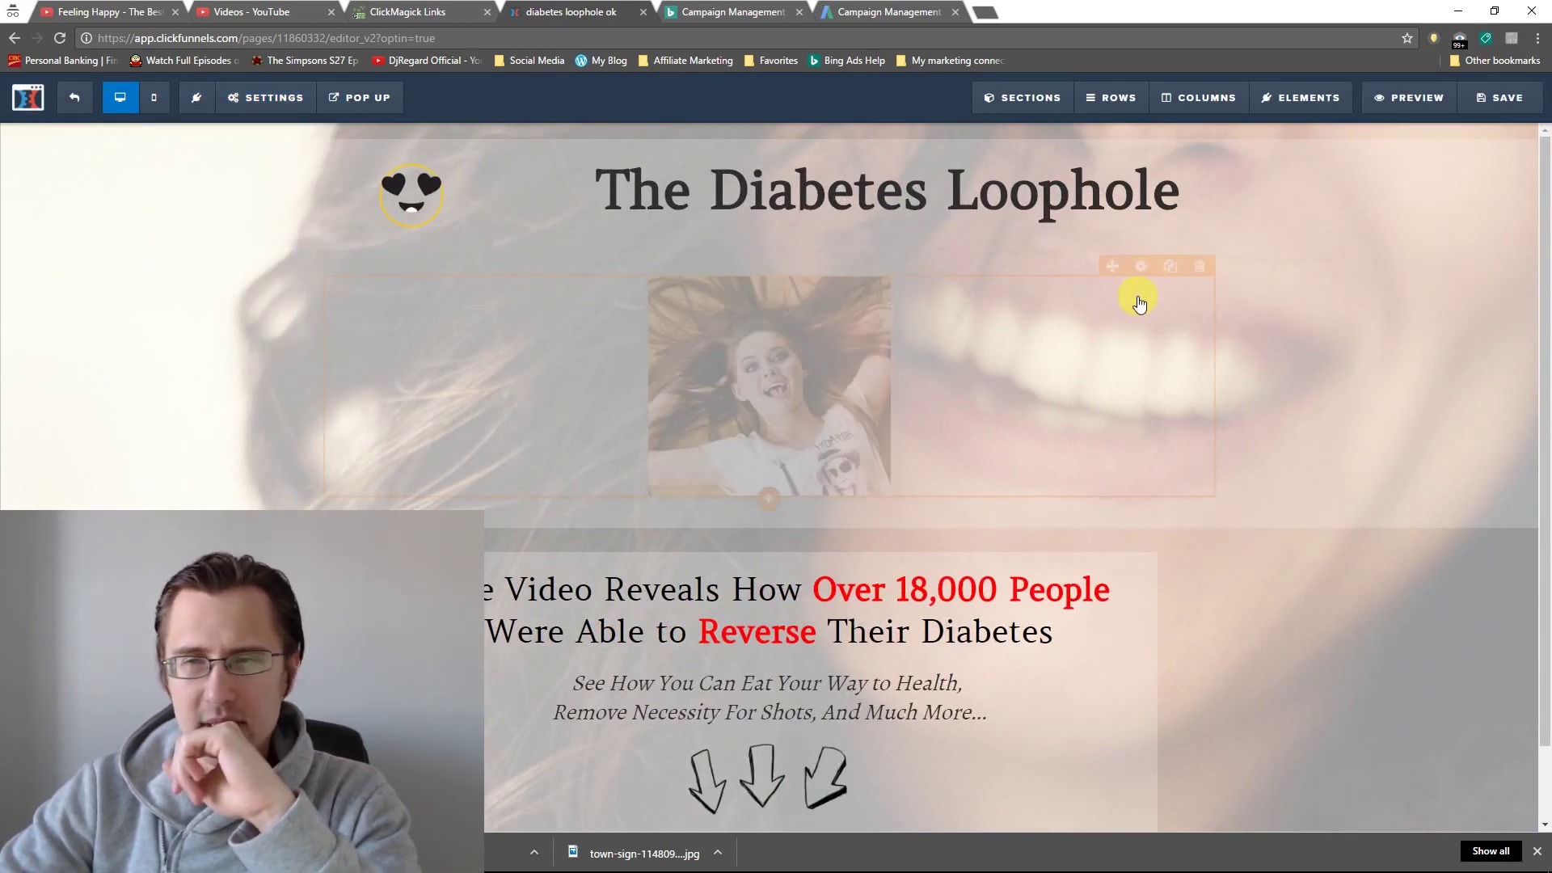
- Copy the image element's CSS ID #tmp_image-51853 from its CSS Info
{"action": "left_click", "coordinate": [1141, 268]}
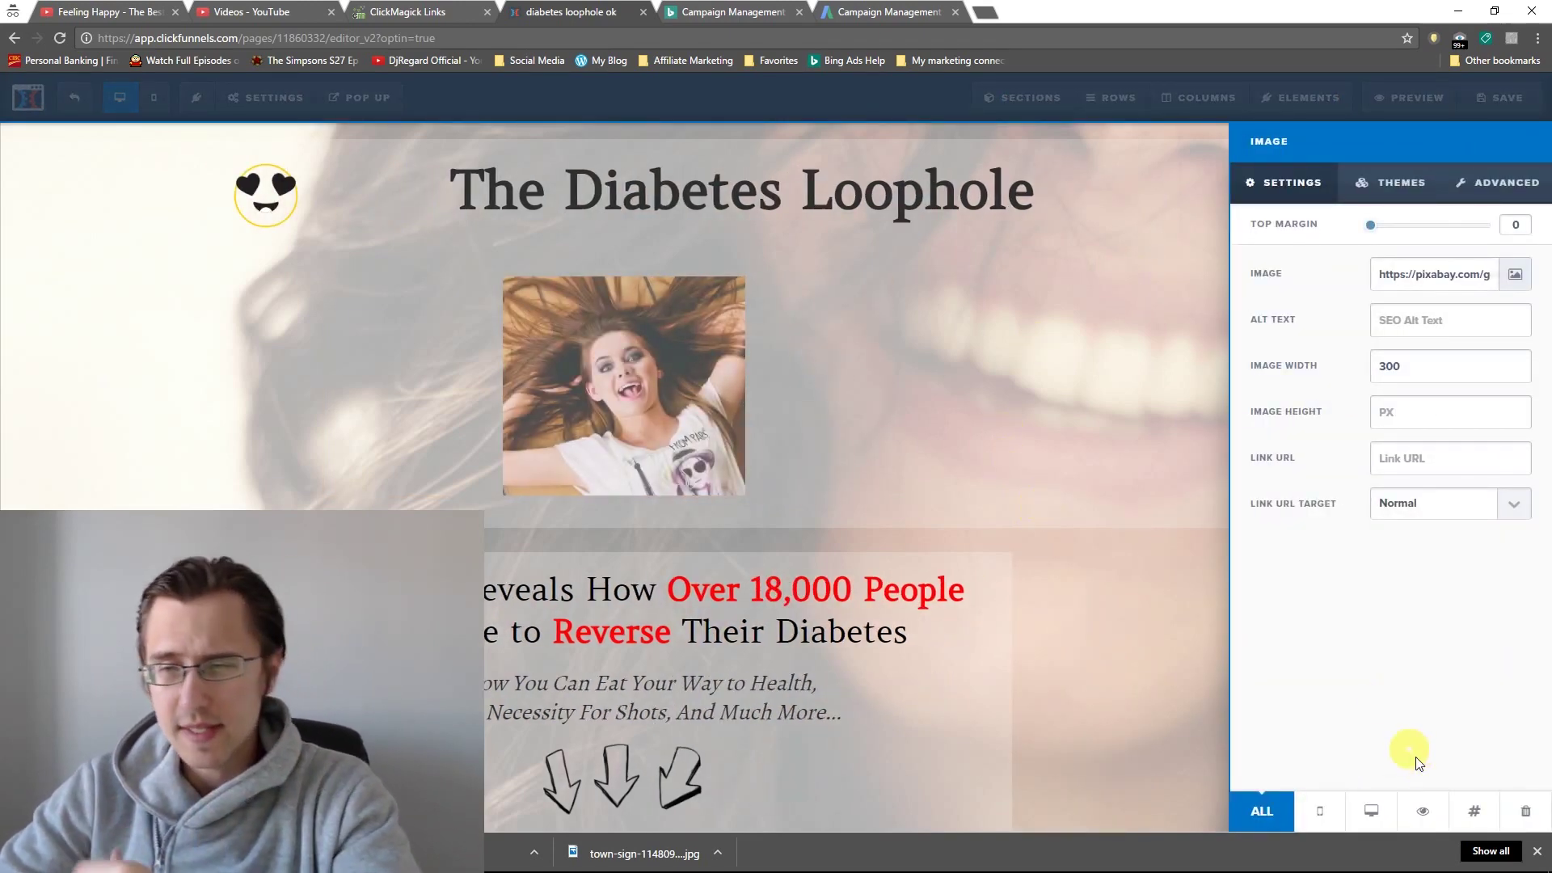
{"action": "left_click", "coordinate": [1471, 817]}
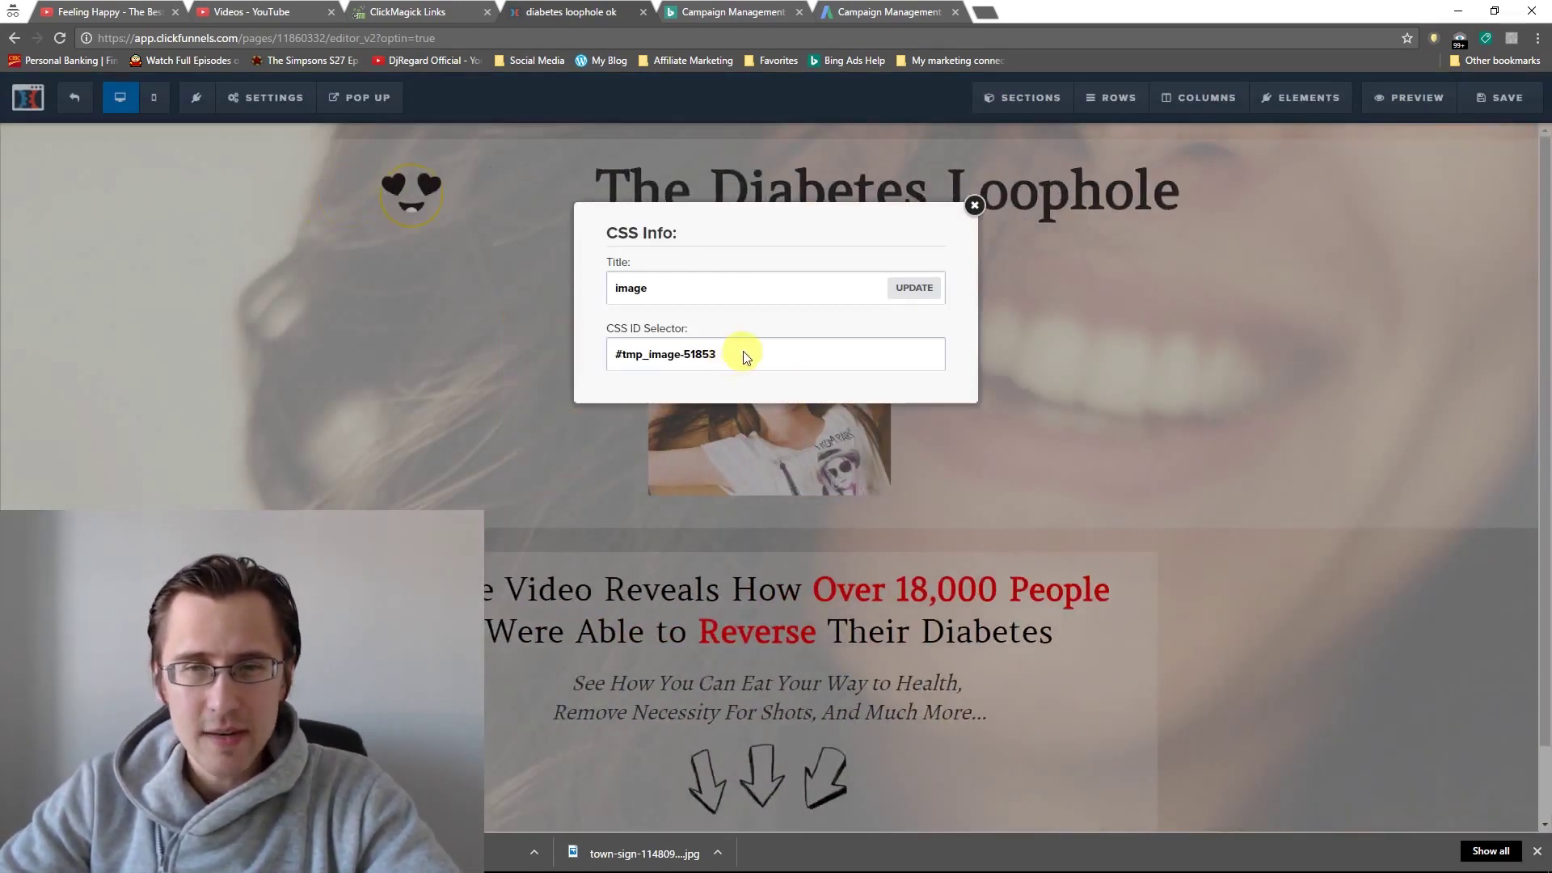
{"action": "left_click_drag", "start_coordinate": [738, 351], "coordinate": [596, 348]}
{"action": "key", "text": "ctrl+c"}
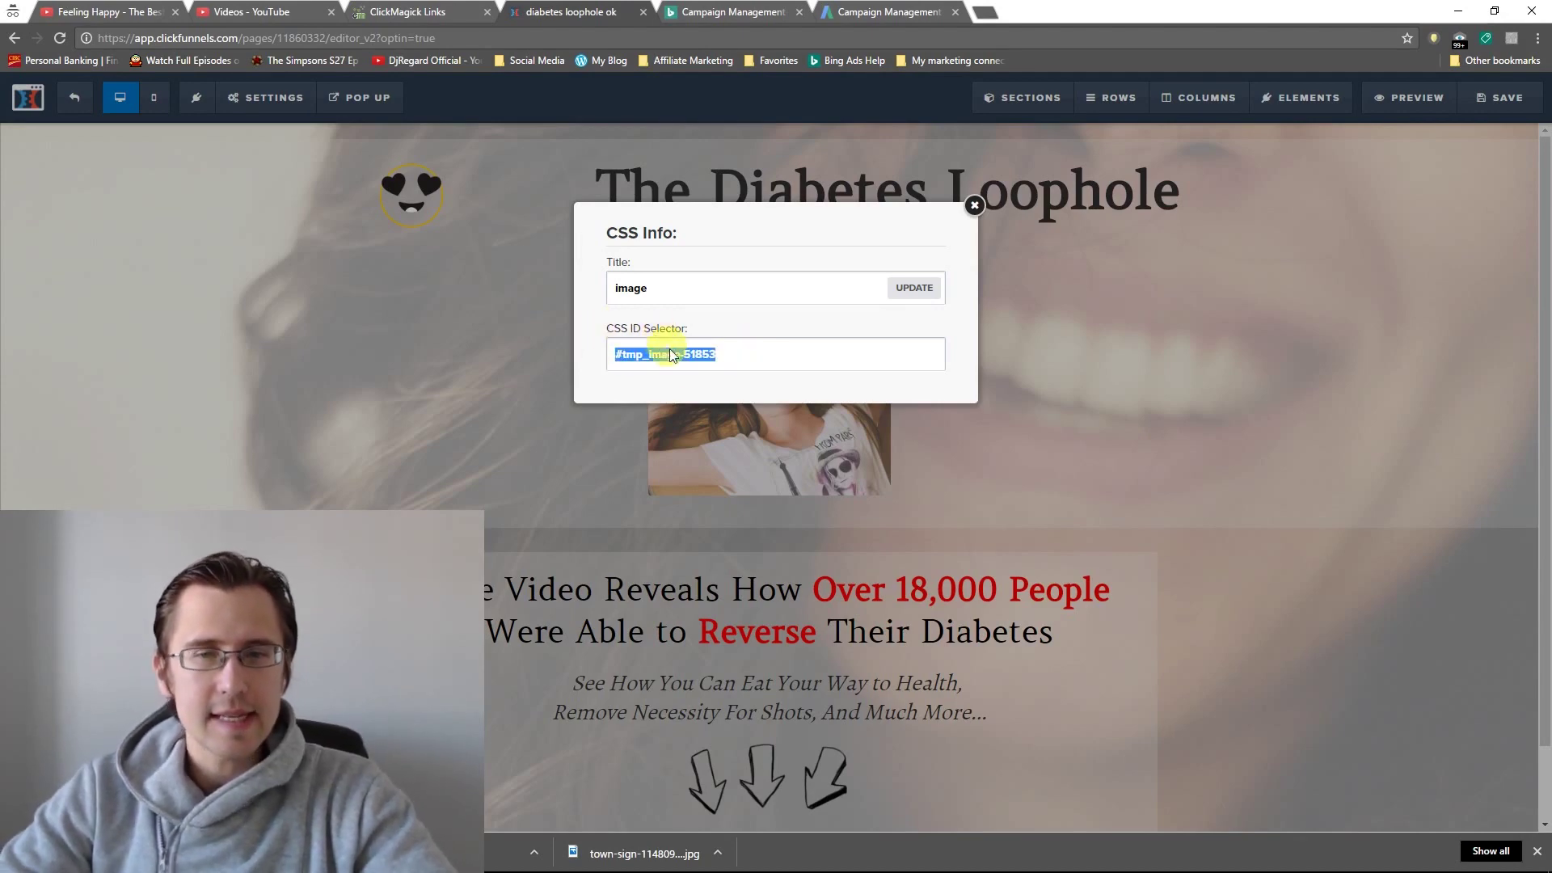
{"action": "left_click", "coordinate": [974, 206]}
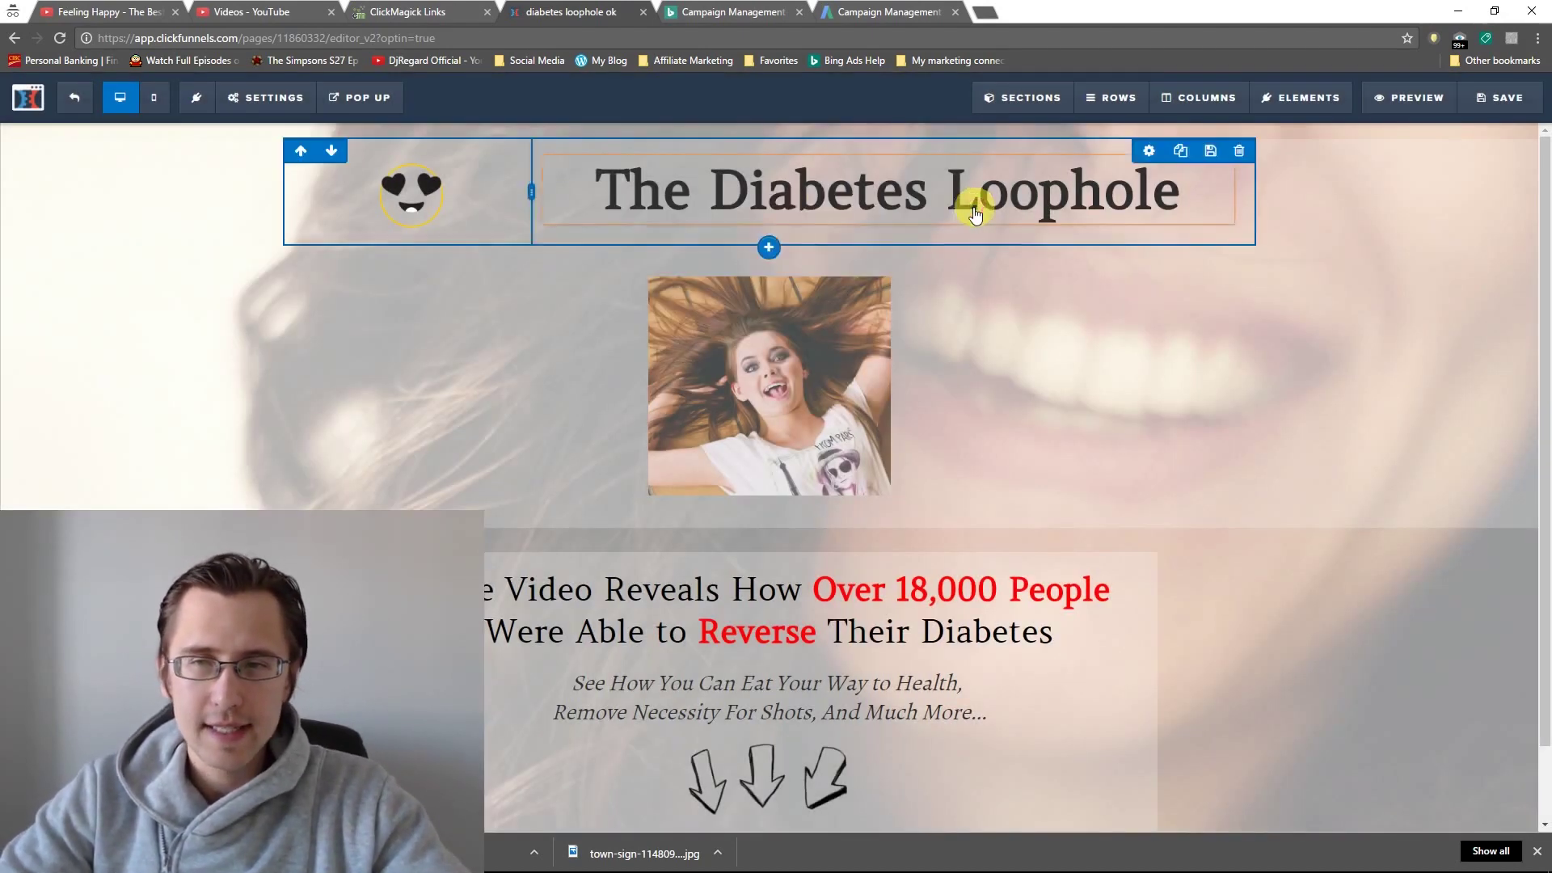
{"action": "mouse_move", "coordinate": [295, 98]}
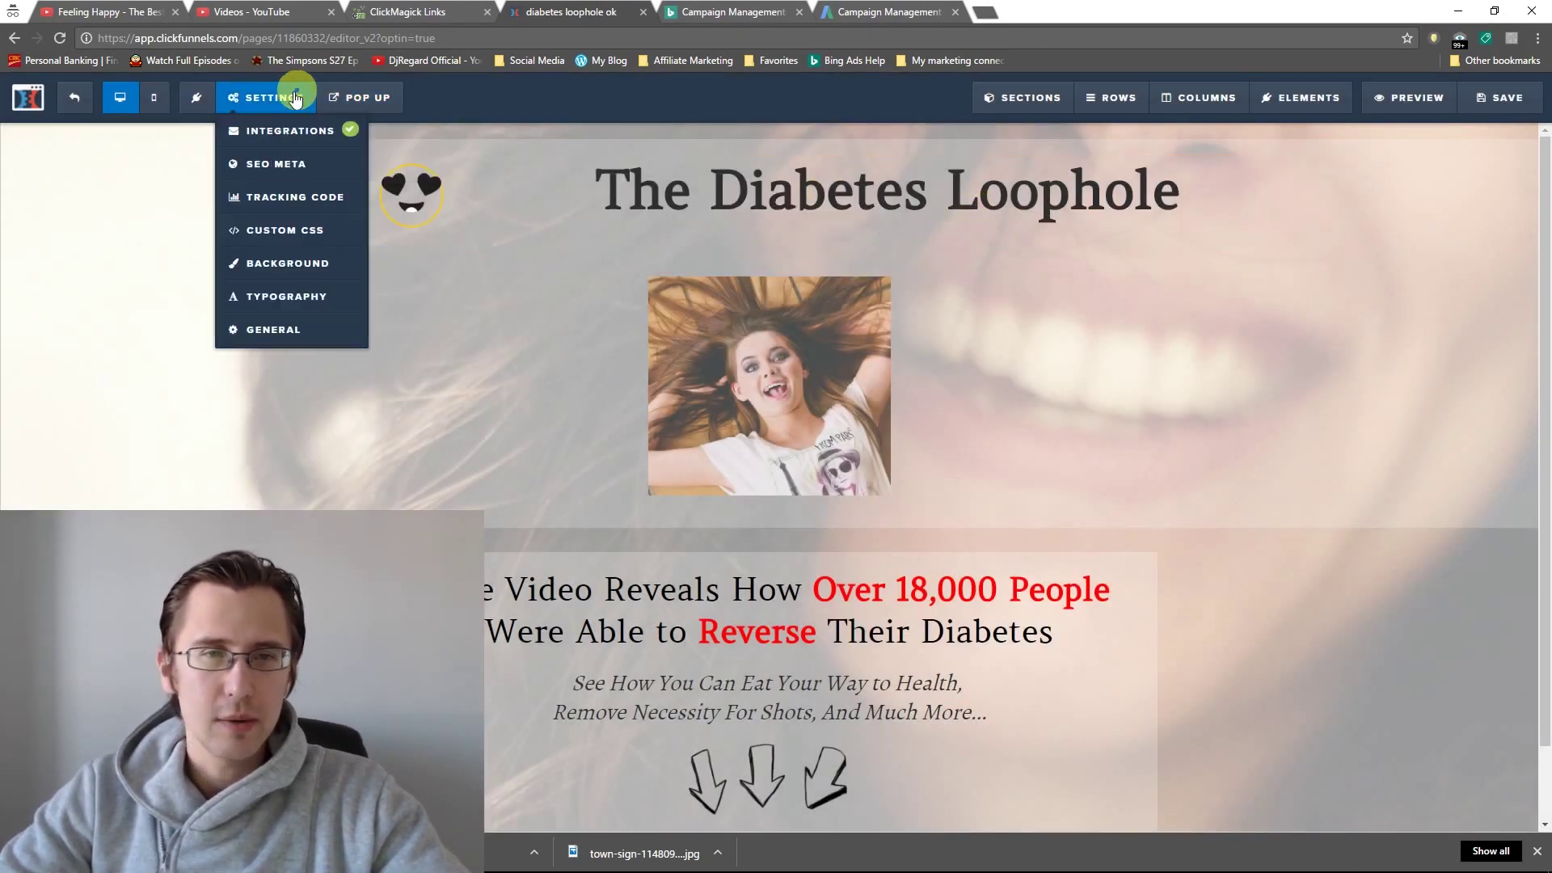
- In Custom CSS, paste #tmp_image-51853 below the opacity rules and type '{ margin'
{"action": "left_click", "coordinate": [283, 234]}
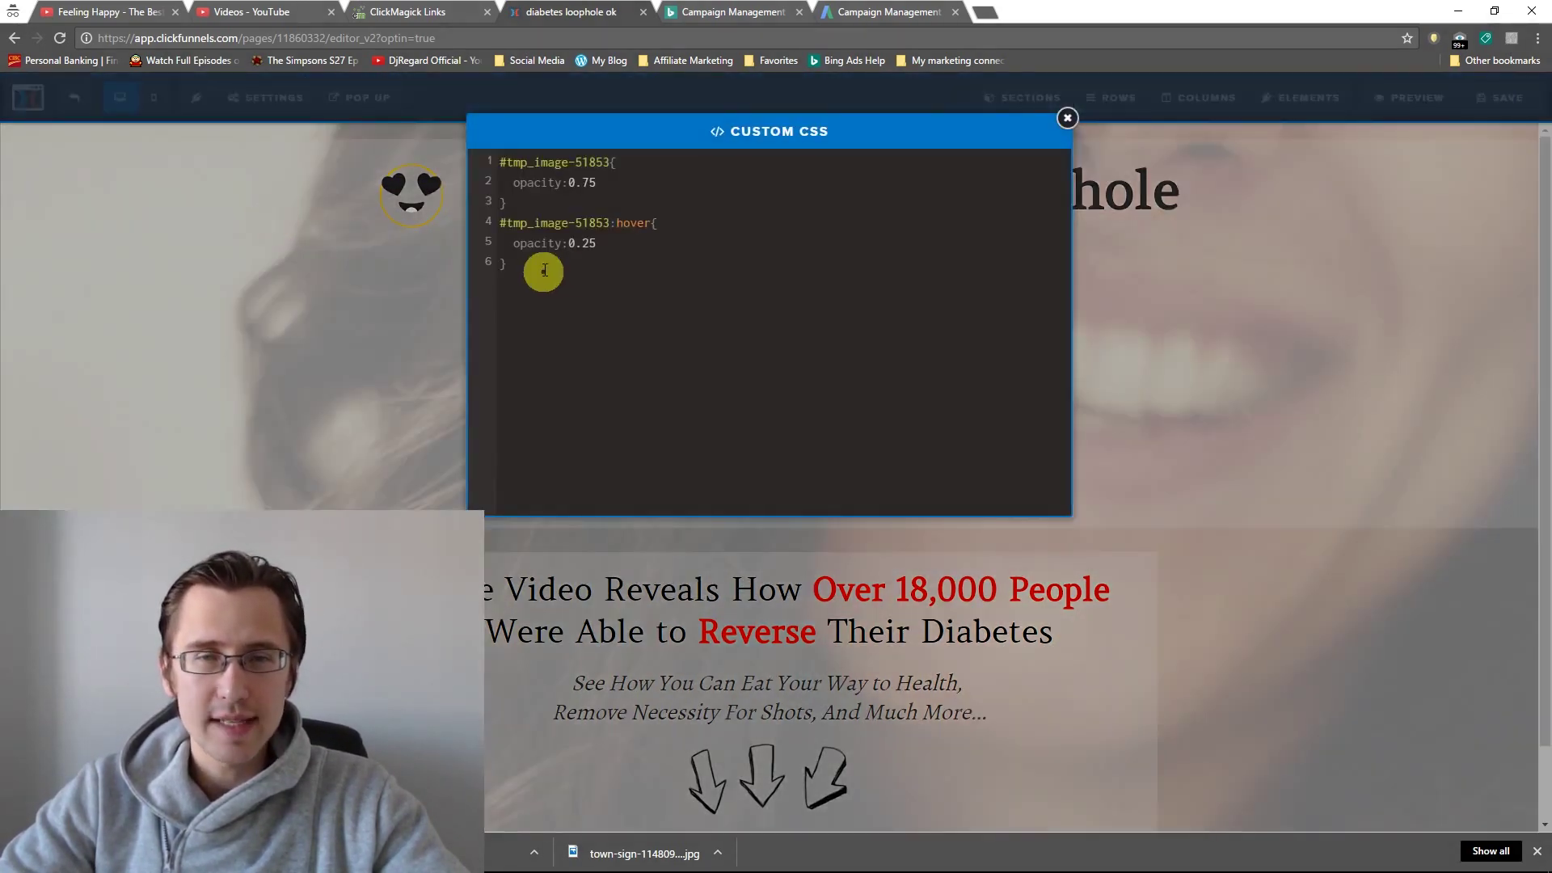
{"action": "left_click", "coordinate": [544, 267]}
{"action": "key", "text": "ctrl+v"}
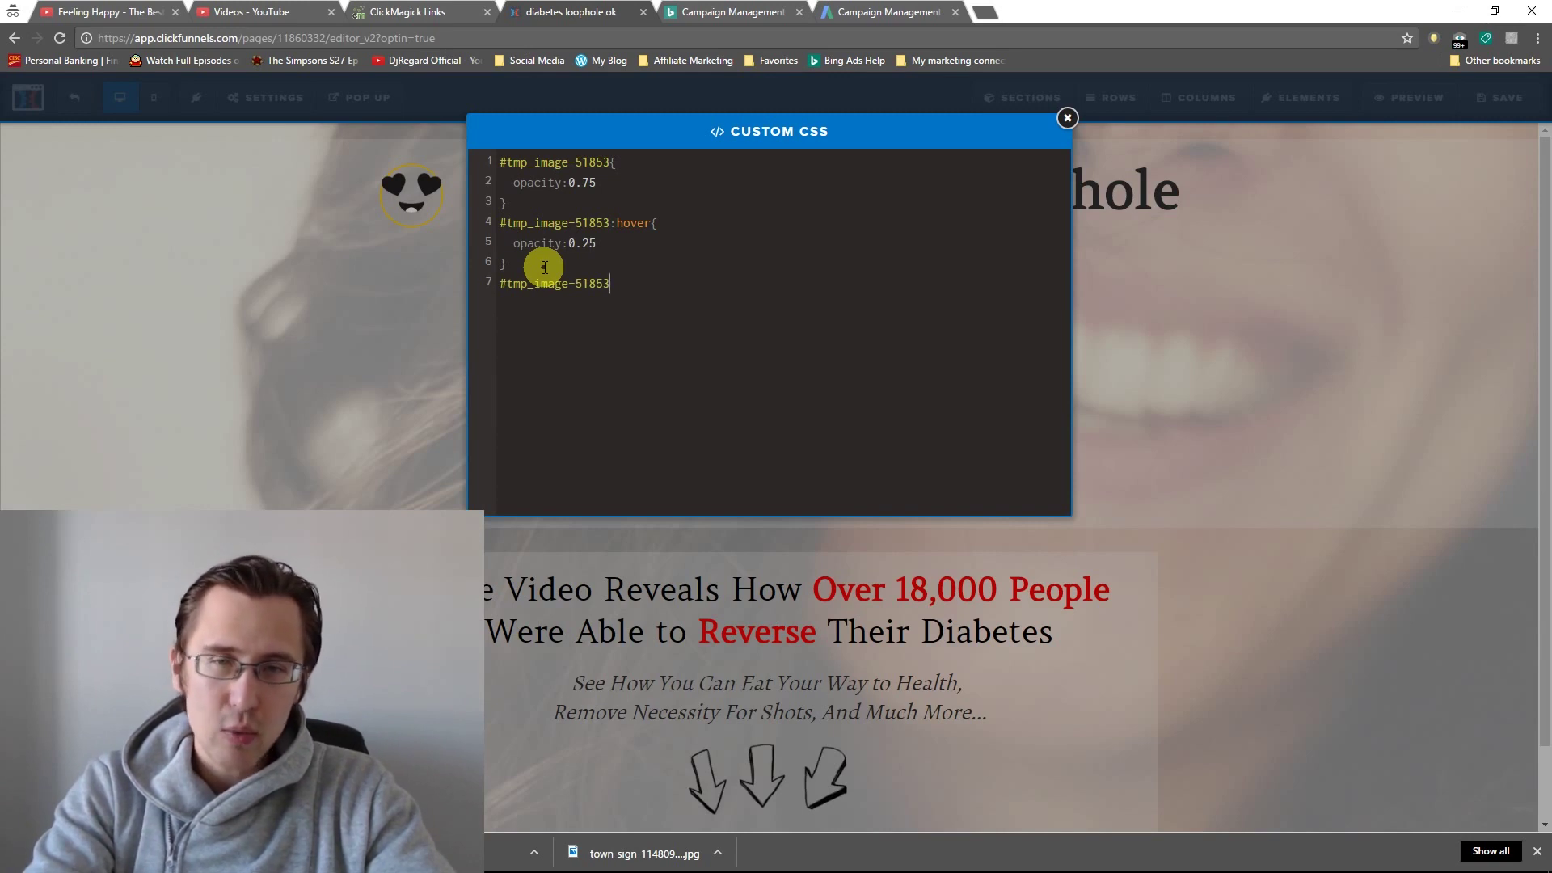
{"action": "type", "text": "{   "}
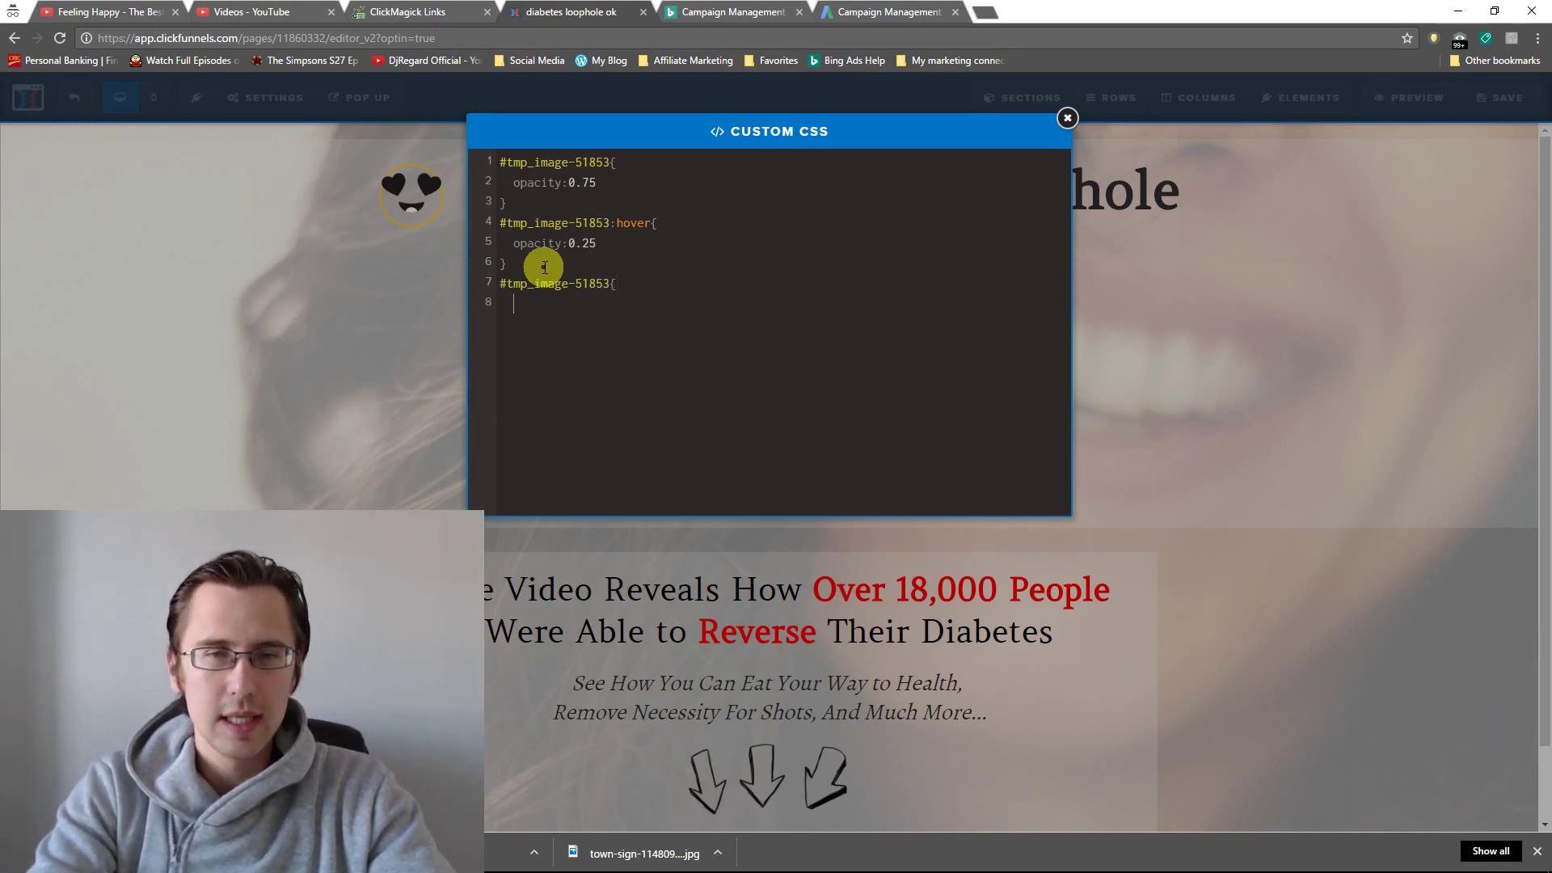
{"action": "type", "text": "margin"}
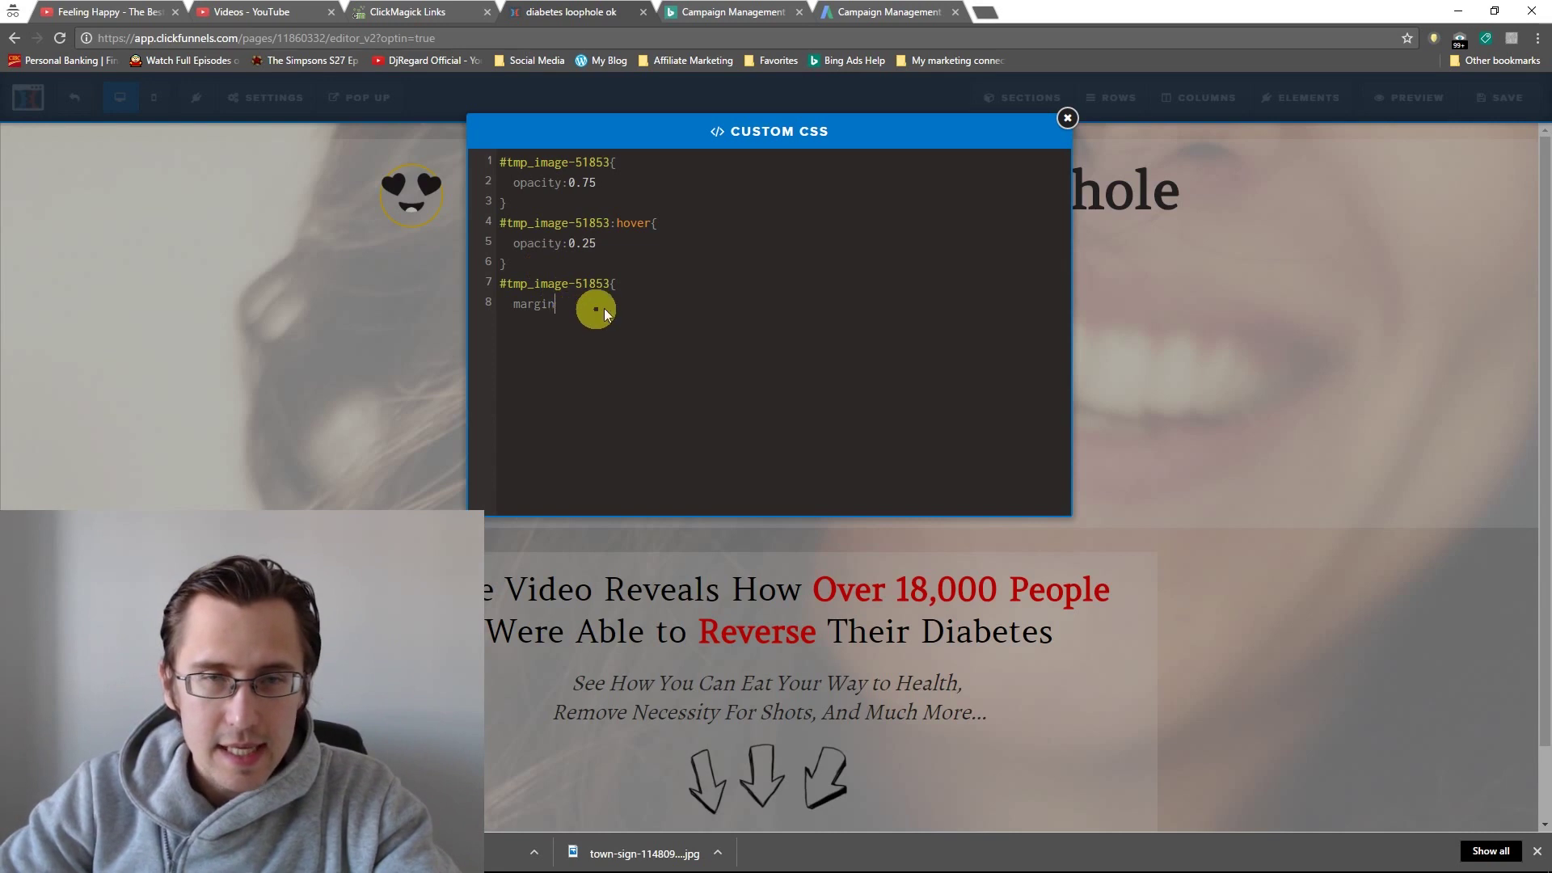
- Finish the image rule with margin-right:10px and margin-left:10px, then close Custom CSS
{"action": "type", "text": "-right"}
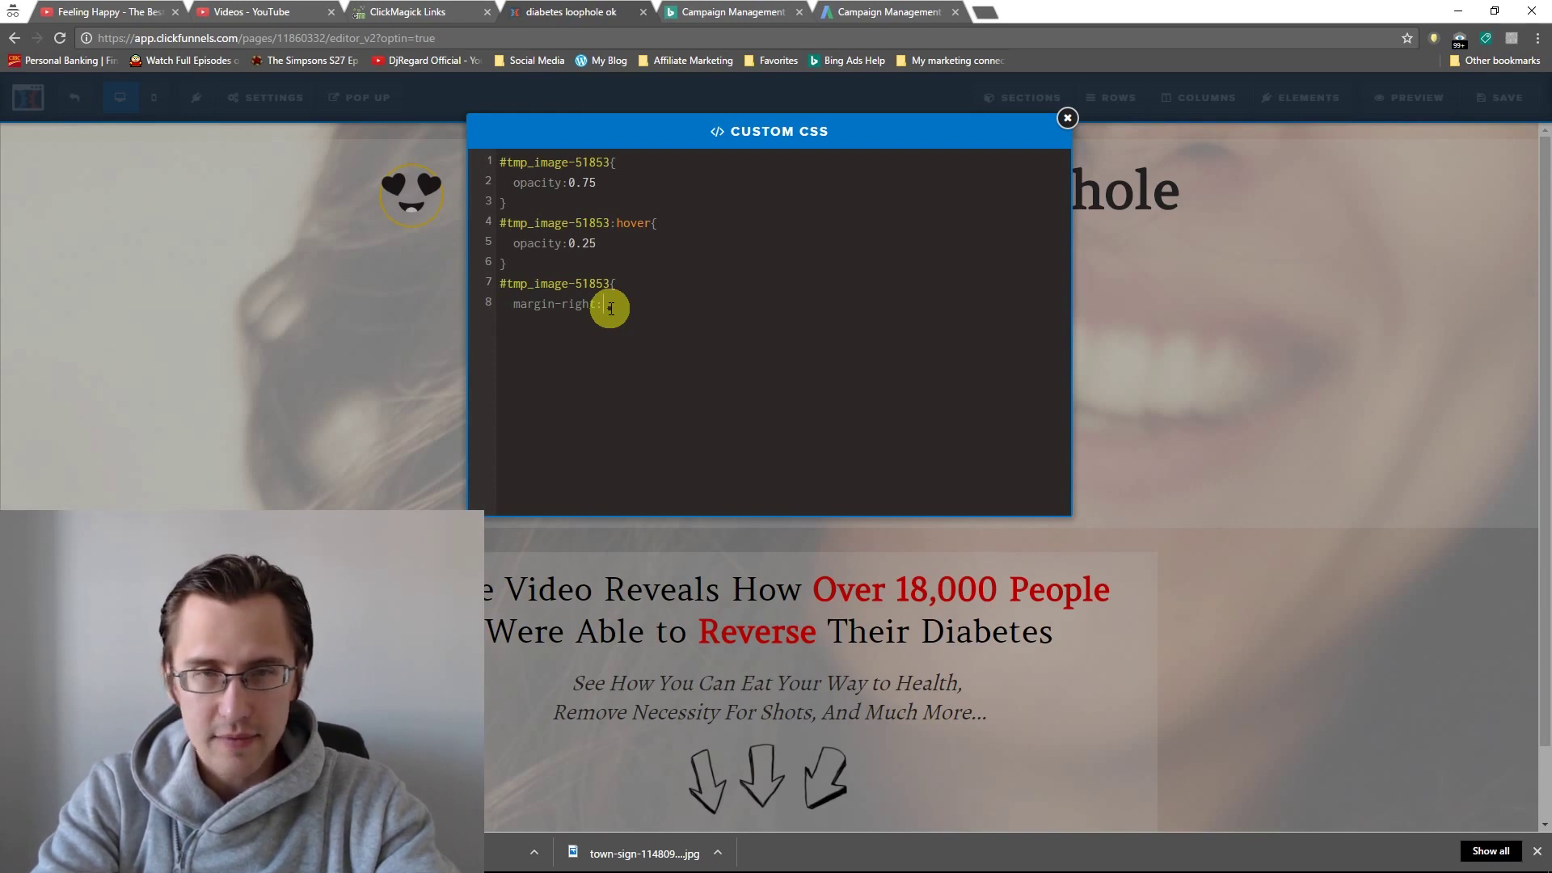
{"action": "type", "text": ":10px"}
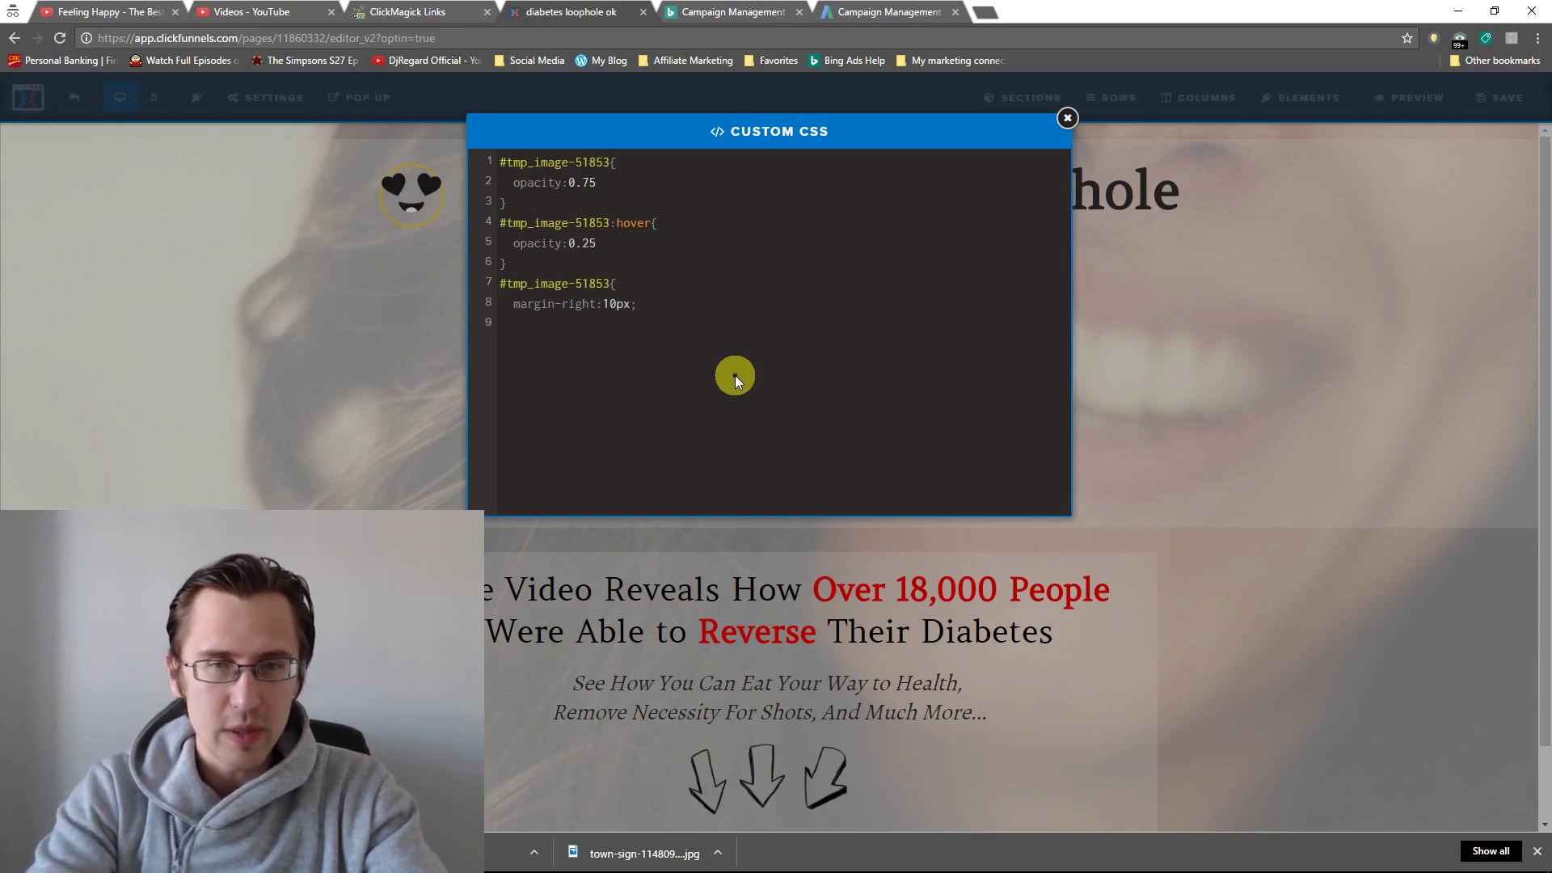
{"action": "type", "text": "margi"}
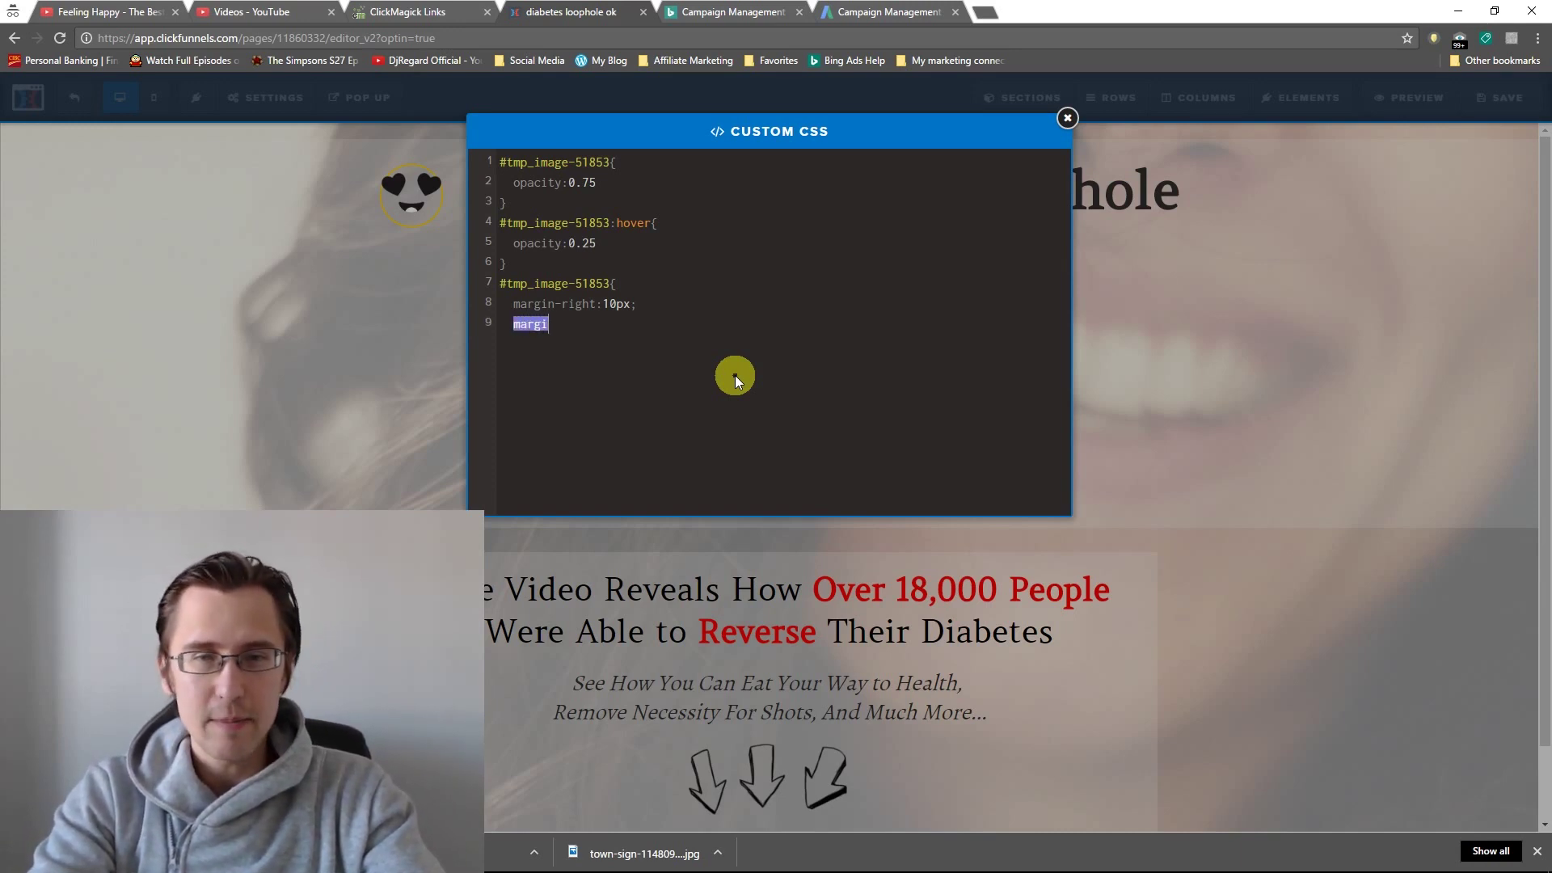
{"action": "type", "text": "n-left:"}
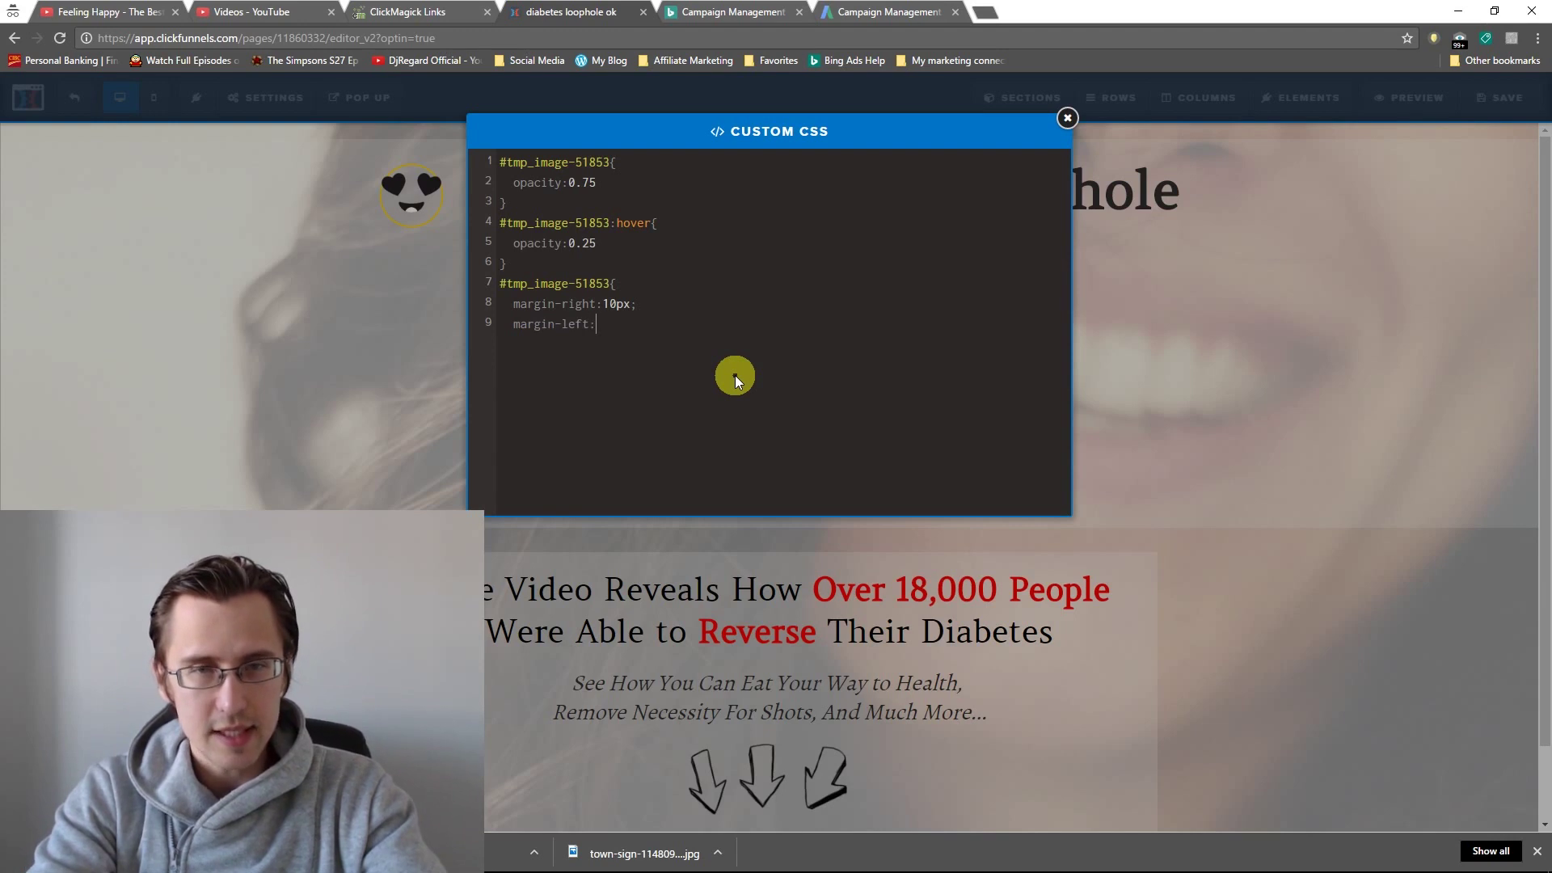
{"action": "type", "text": "10px;"}
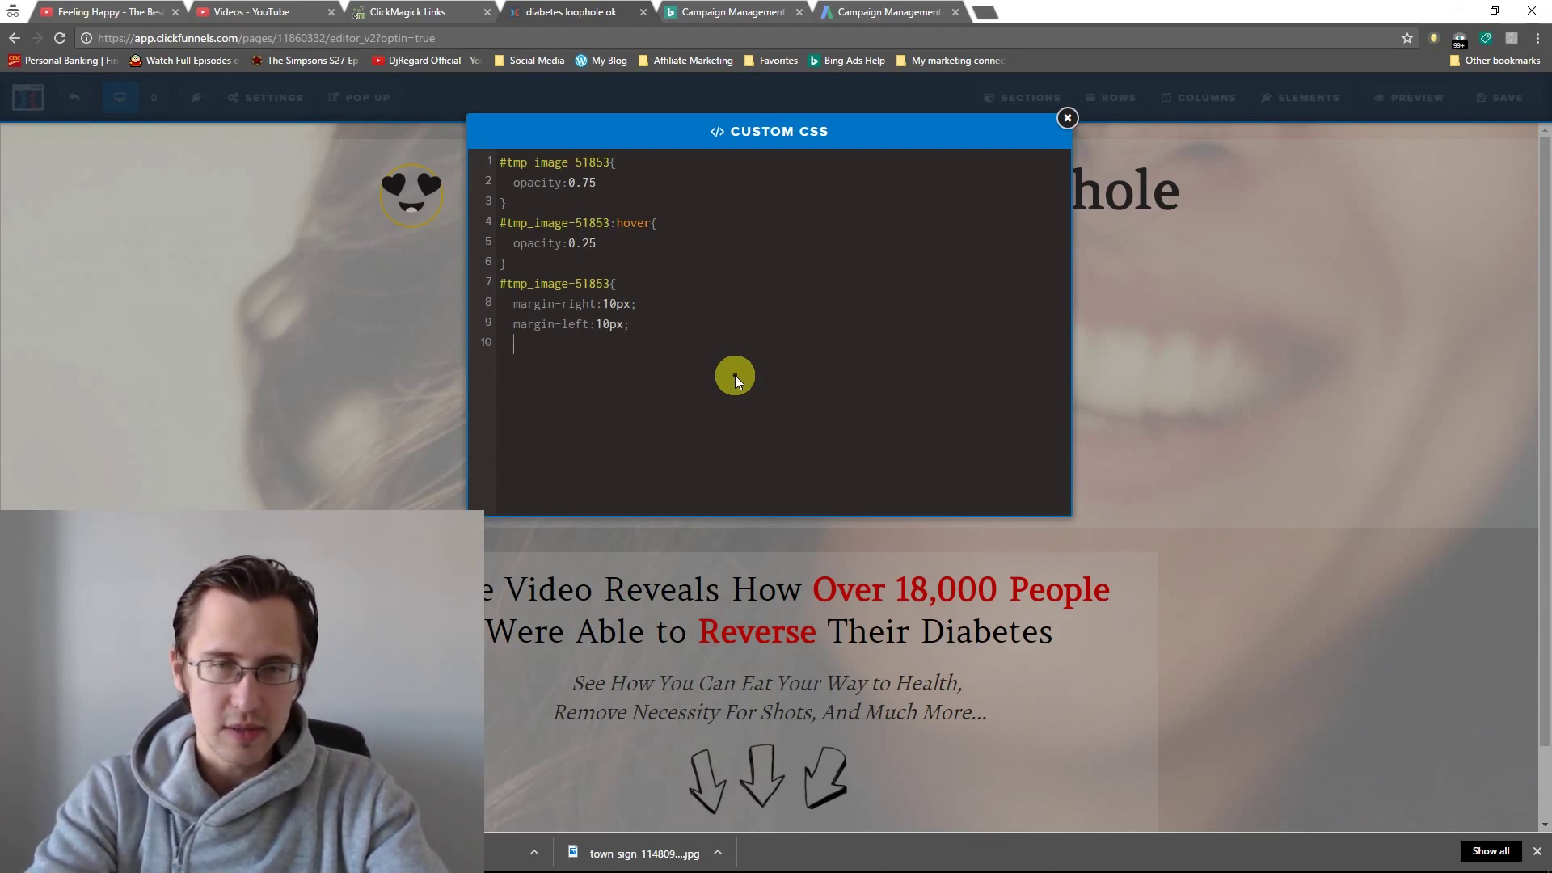
{"action": "left_click", "coordinate": [745, 371]}
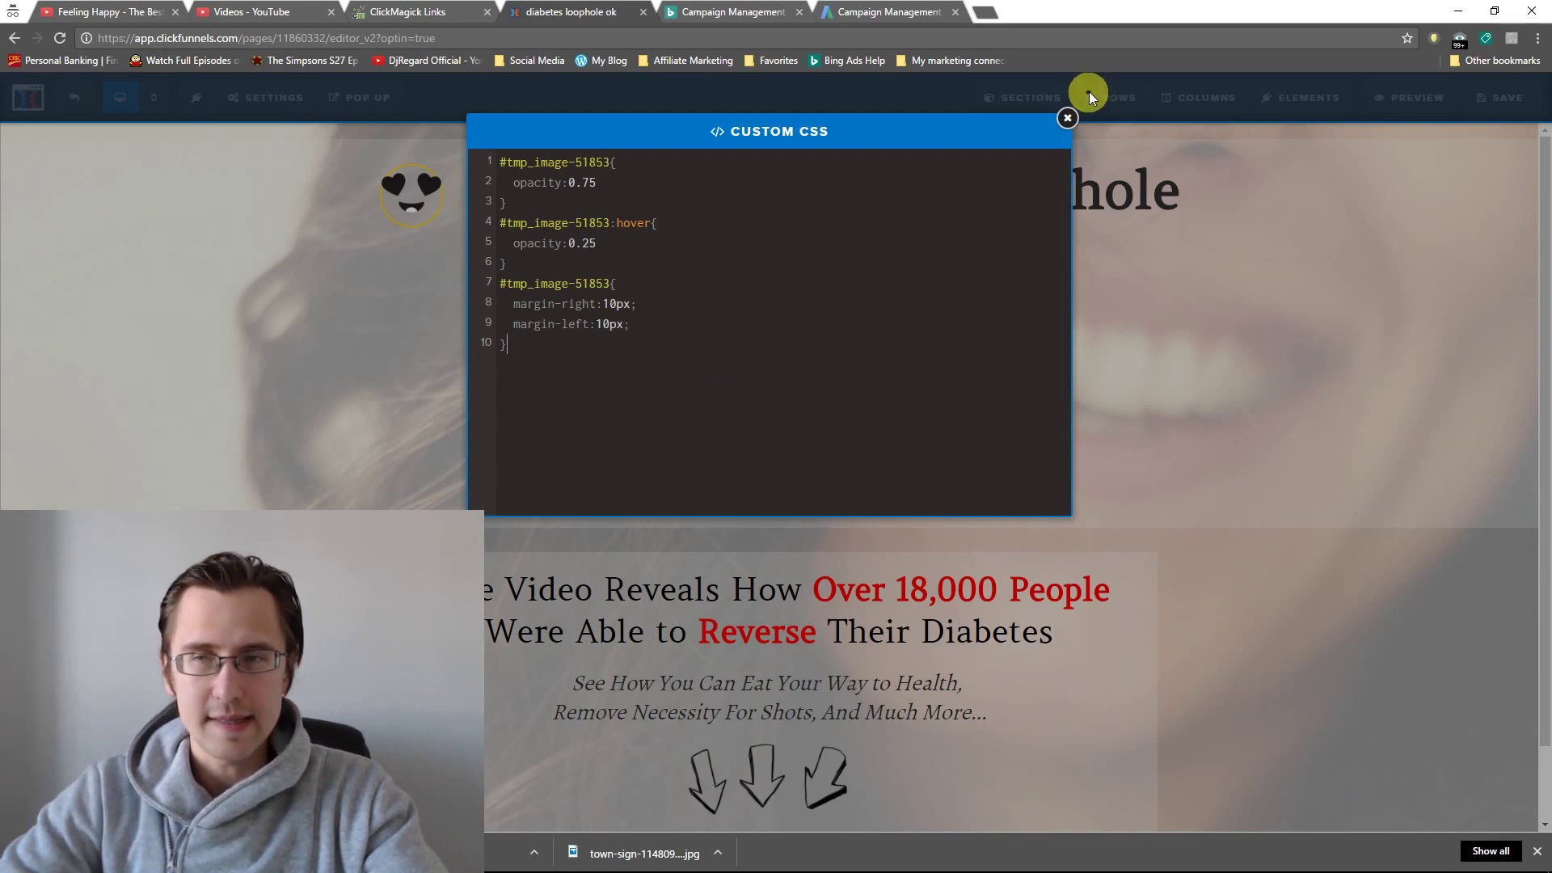
{"action": "left_click", "coordinate": [1069, 117]}
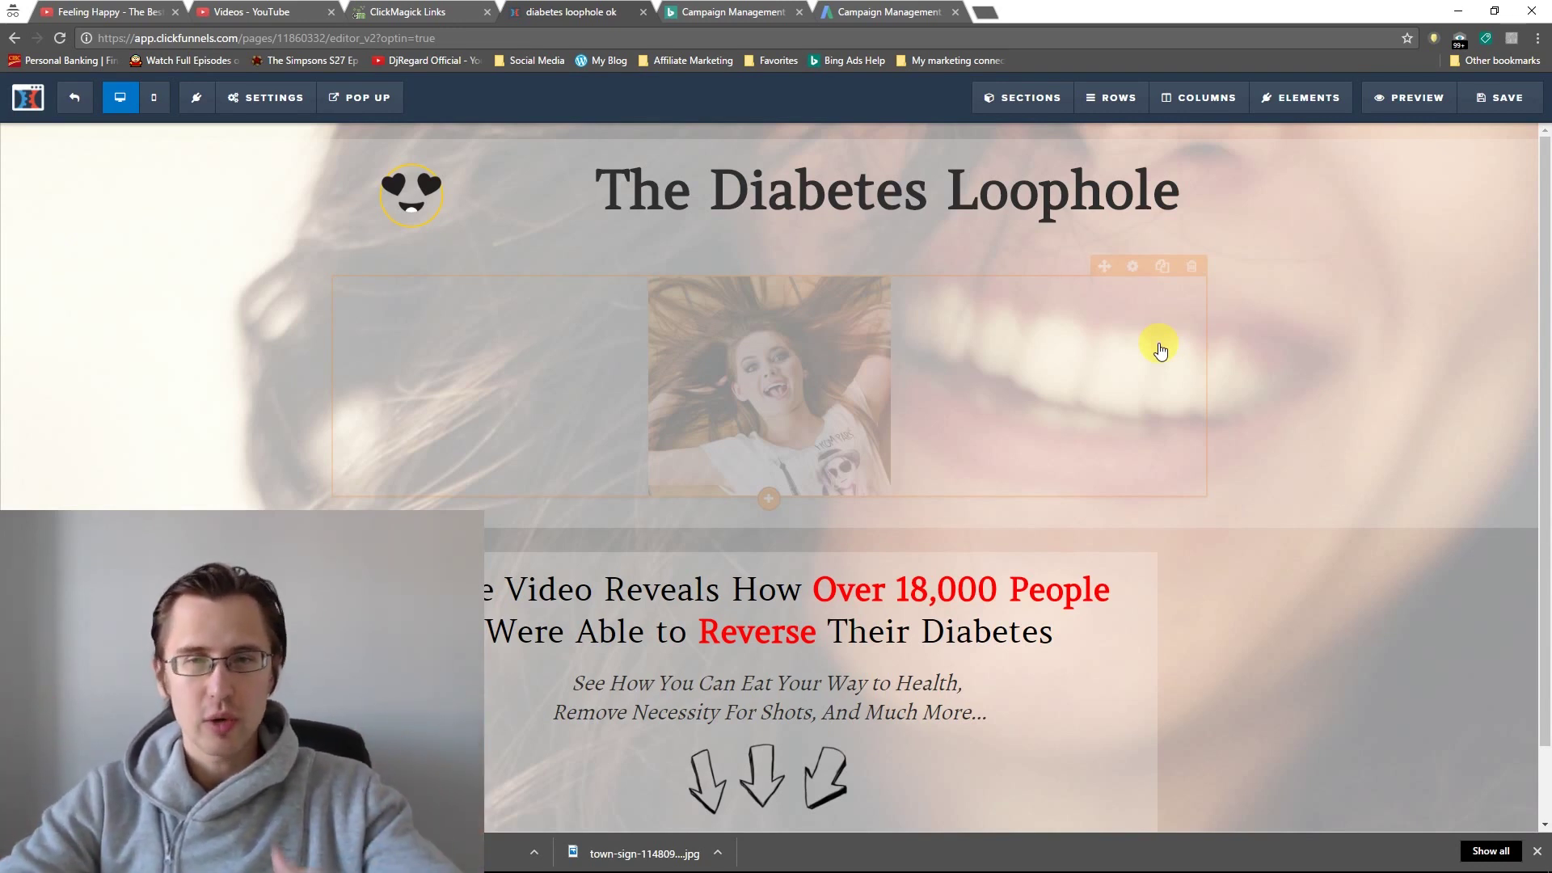
- Change the image's right and left margins from 10px to 100px
{"action": "mouse_move", "coordinate": [281, 109]}
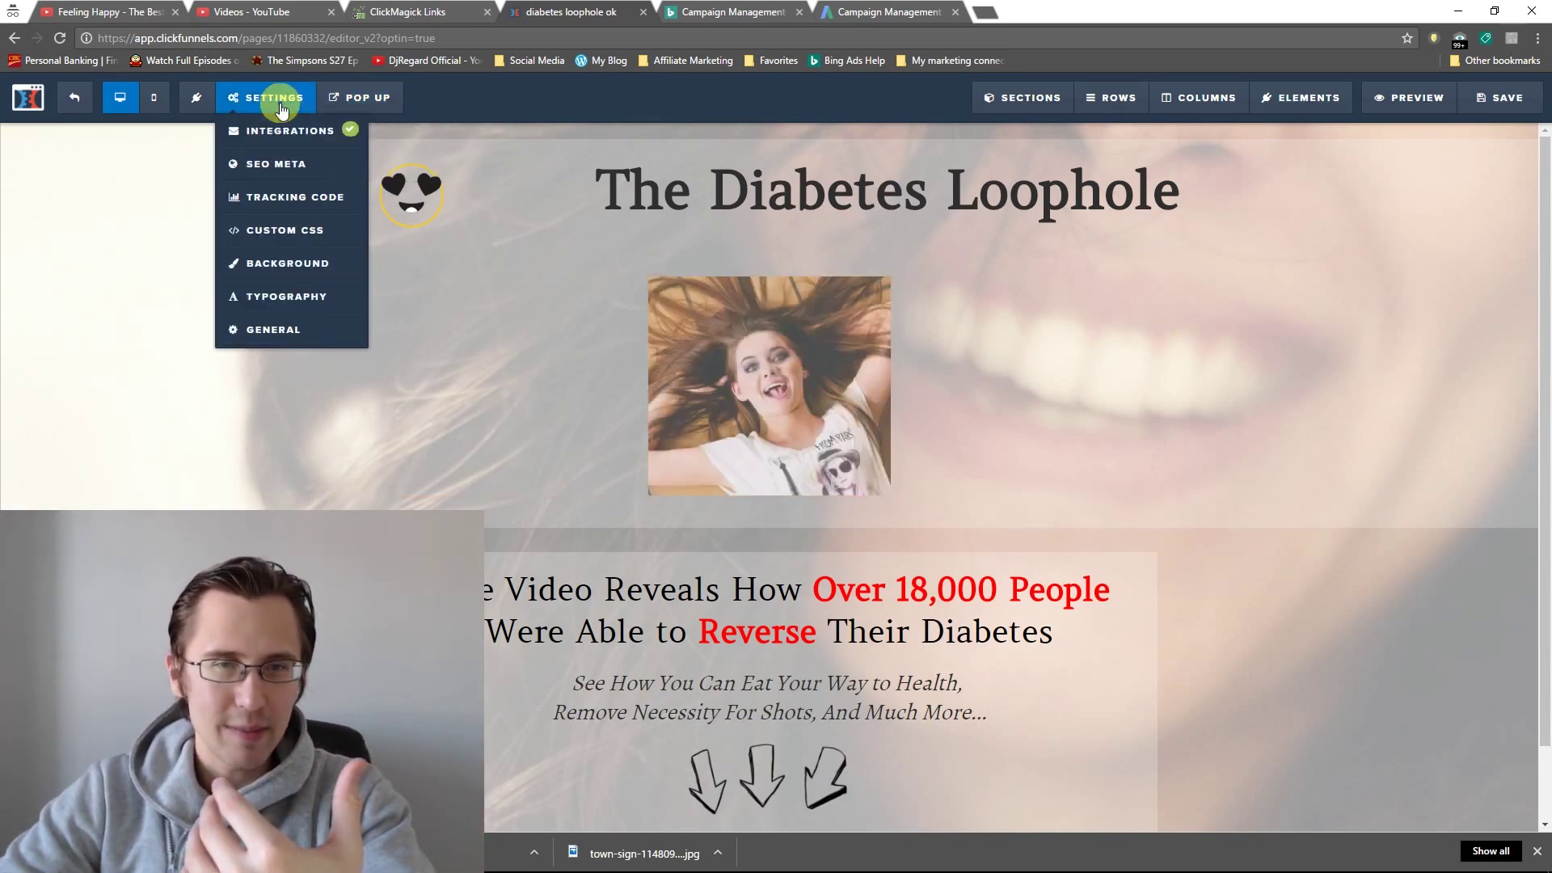
{"action": "left_click", "coordinate": [289, 232]}
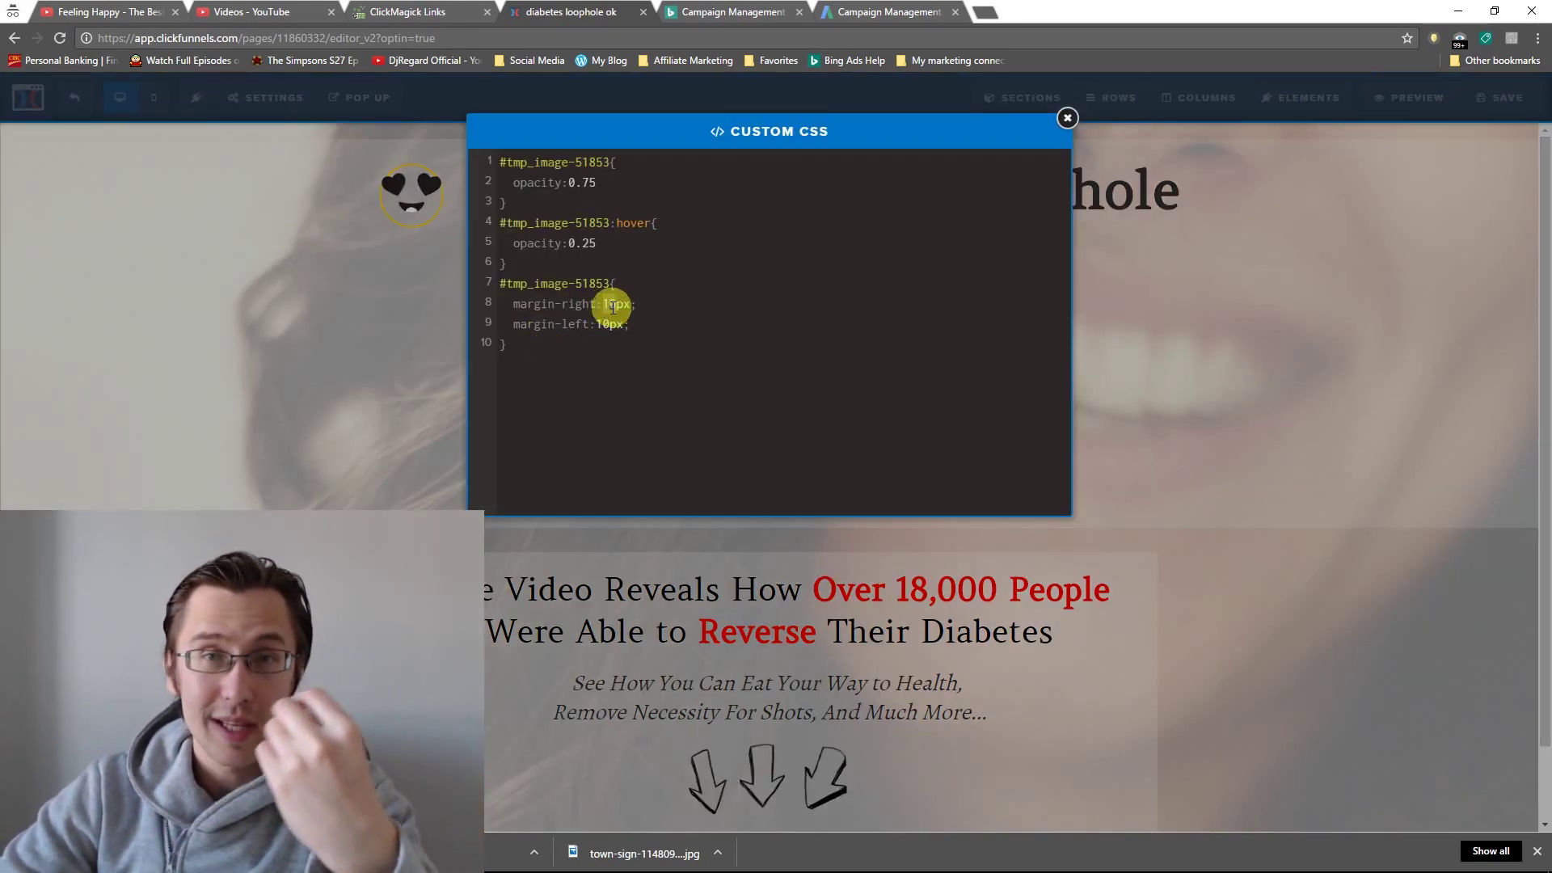
{"action": "left_click_drag", "start_coordinate": [614, 305], "coordinate": [603, 305]}
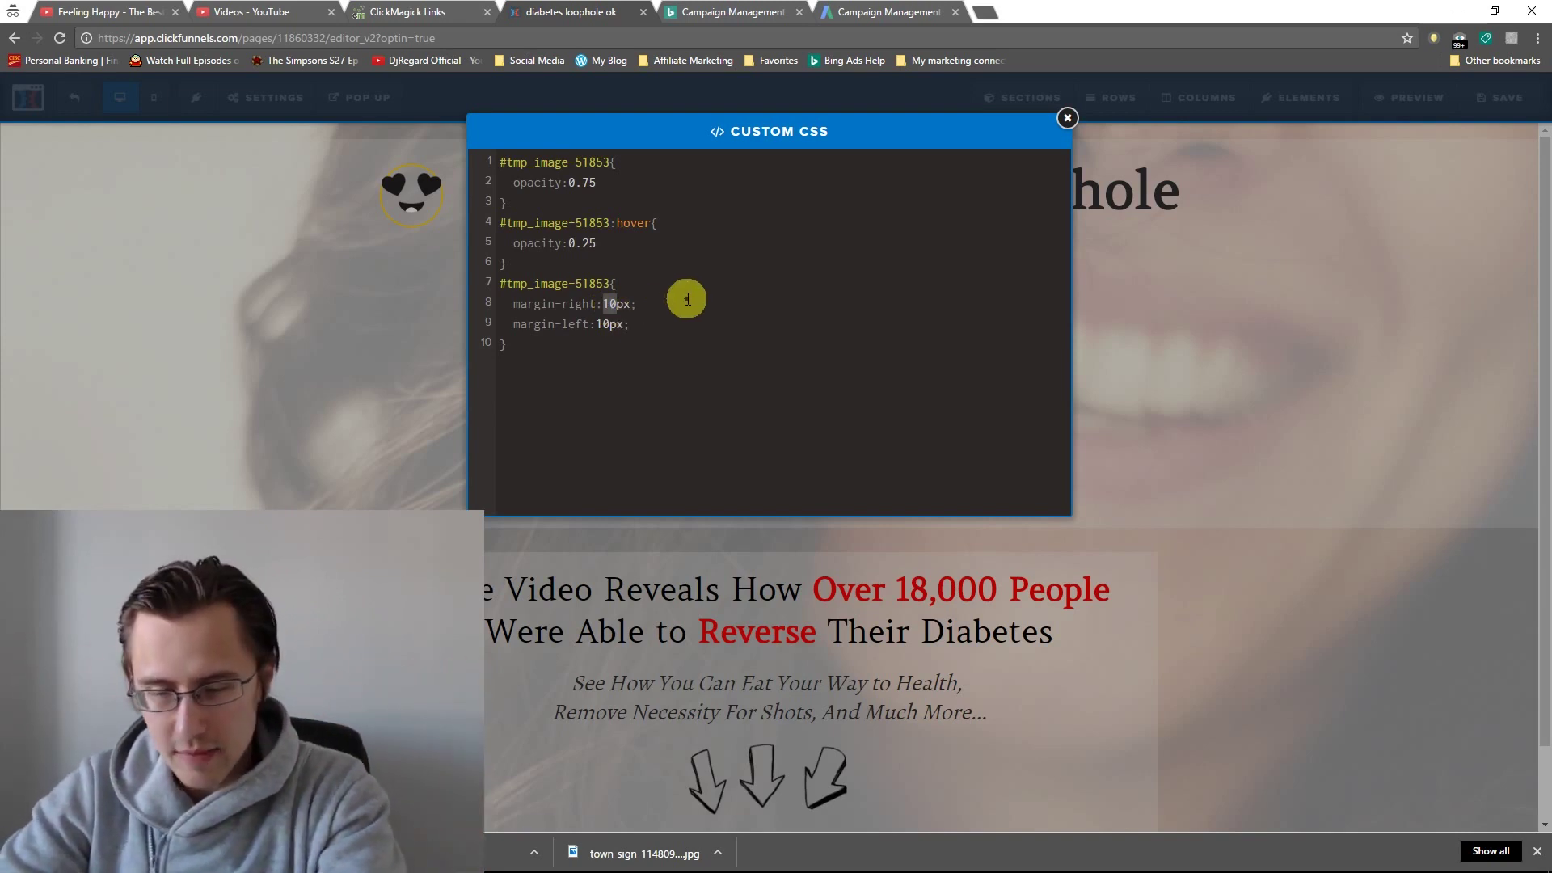
{"action": "type", "text": "100"}
{"action": "left_click", "coordinate": [608, 323]}
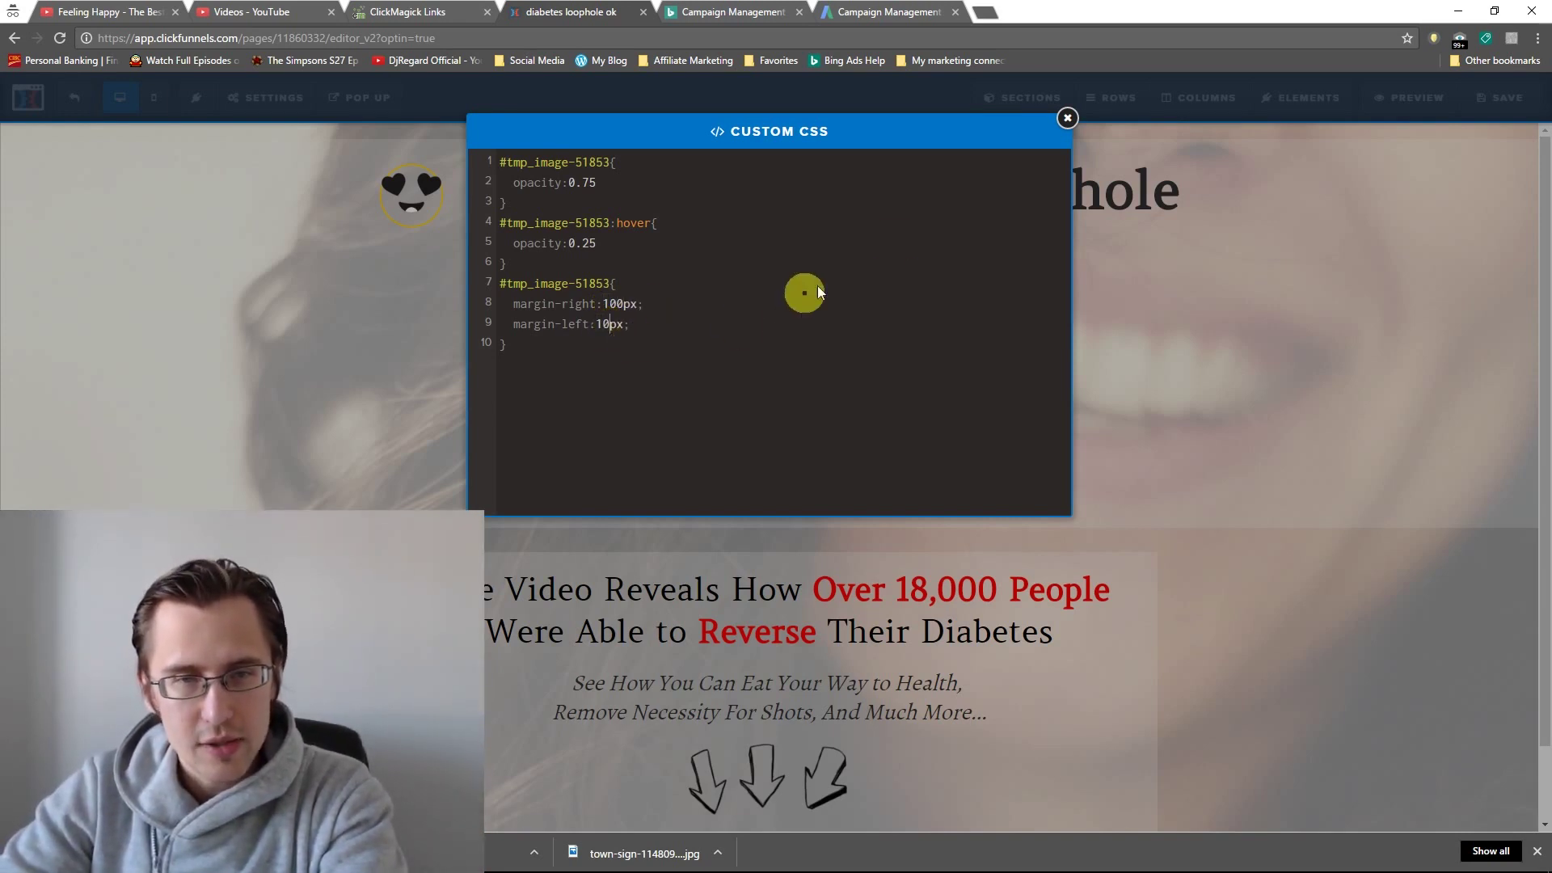
{"action": "type", "text": "0"}
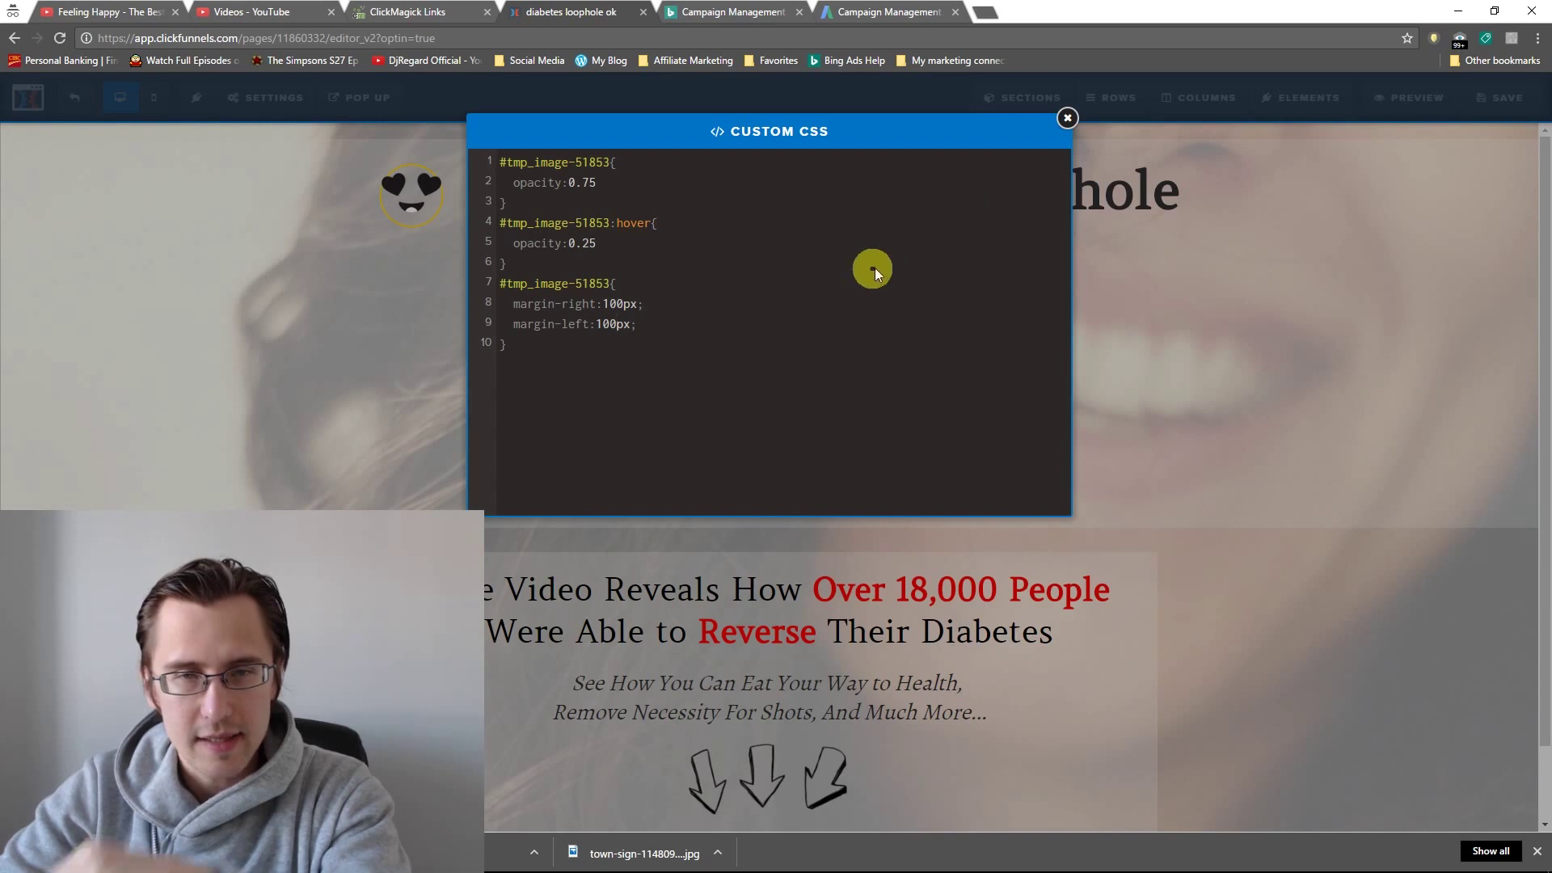
{"action": "left_click", "coordinate": [1068, 118]}
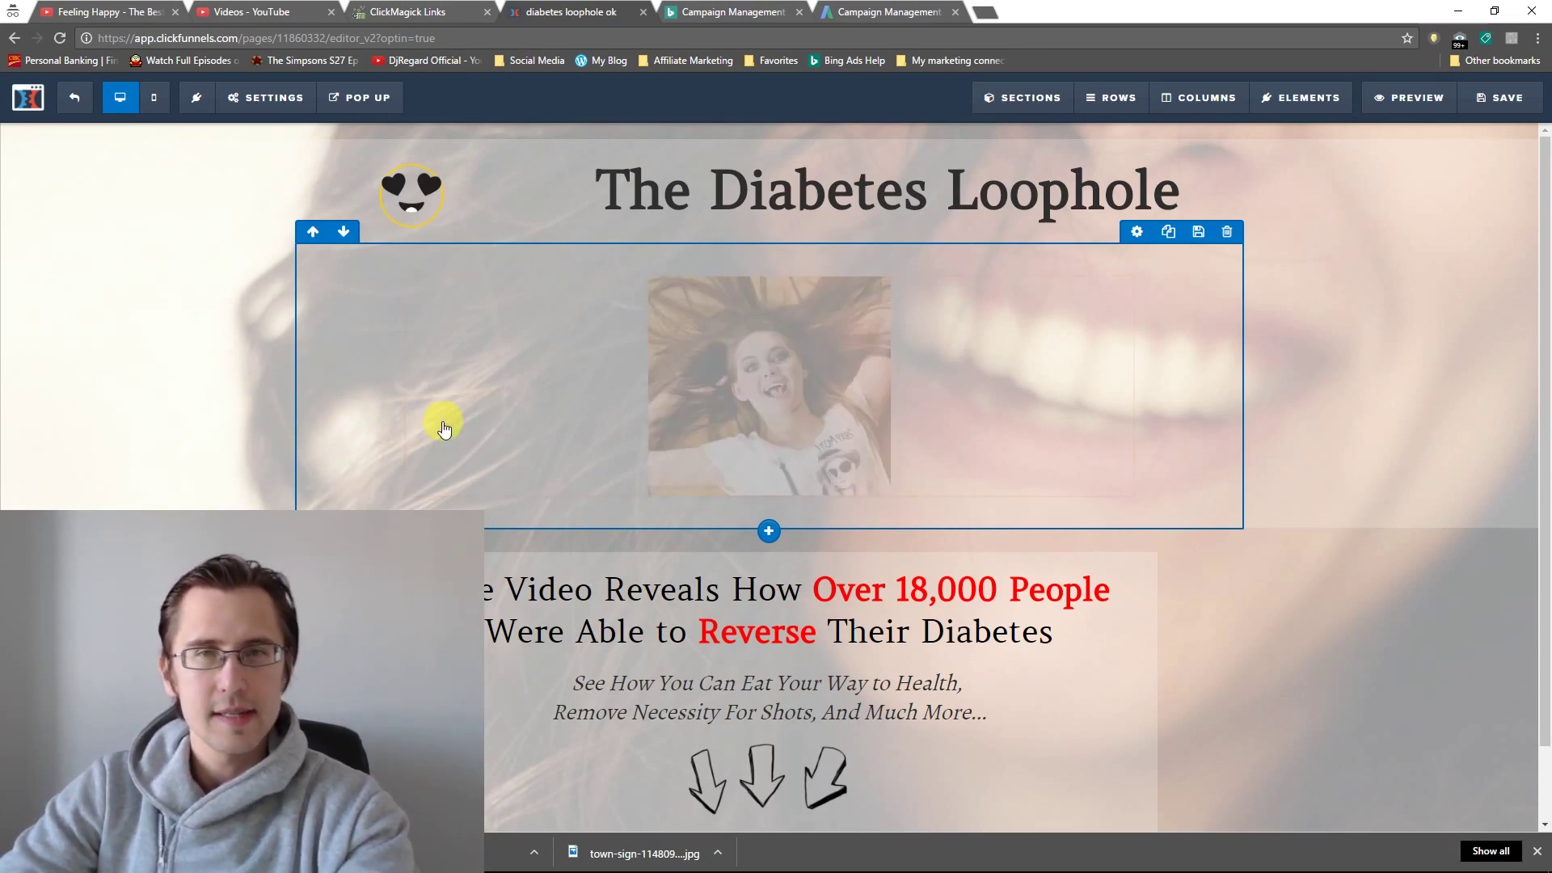
- Increase the image margins to 300px
{"action": "left_click", "coordinate": [247, 98]}
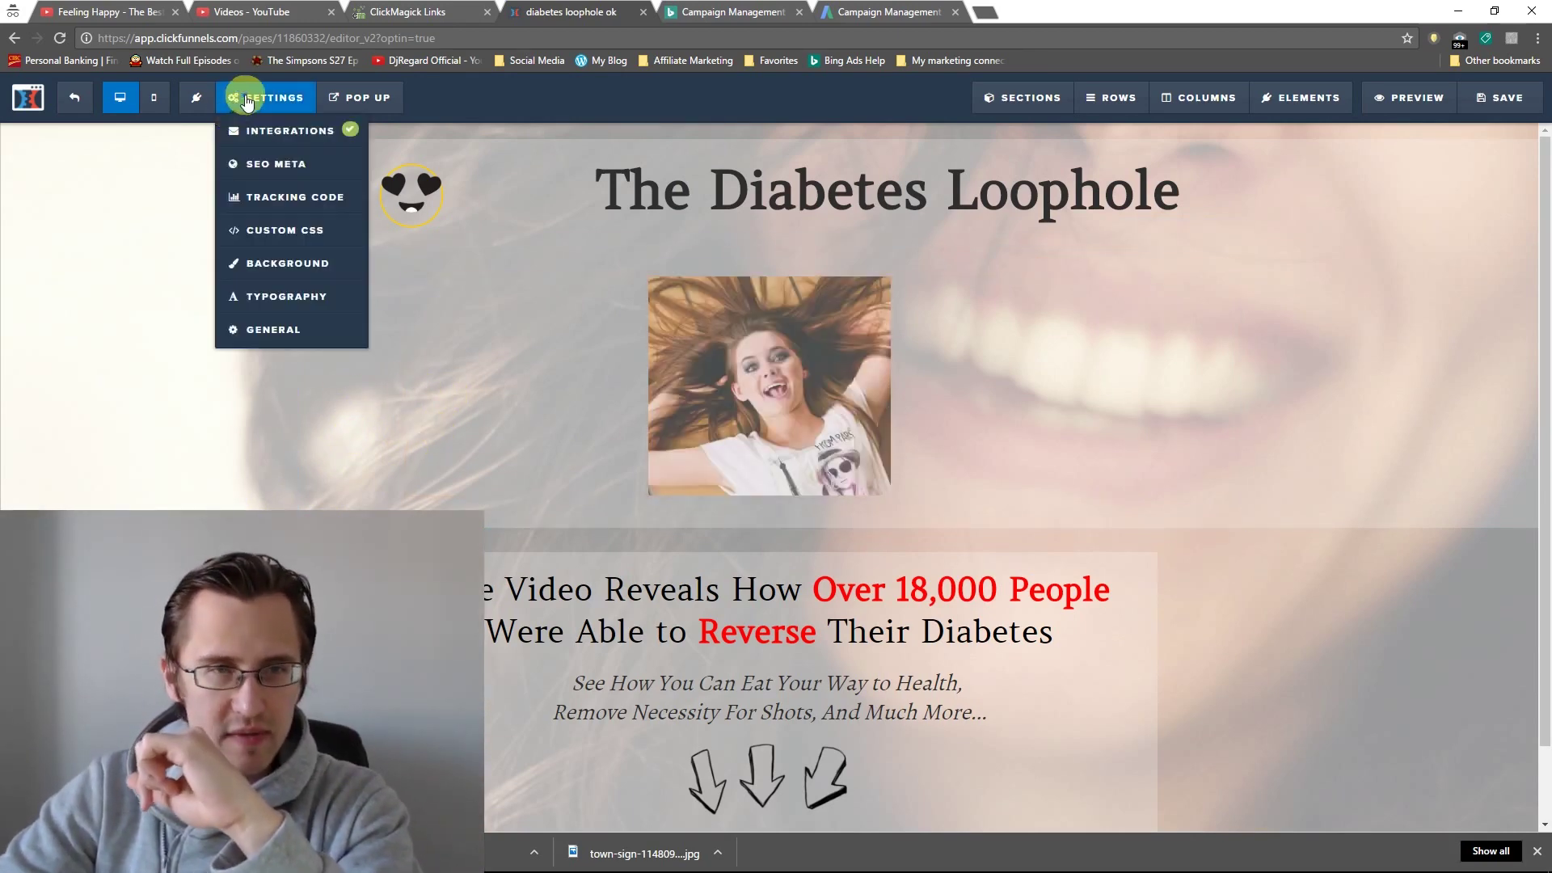
{"action": "left_click", "coordinate": [300, 231]}
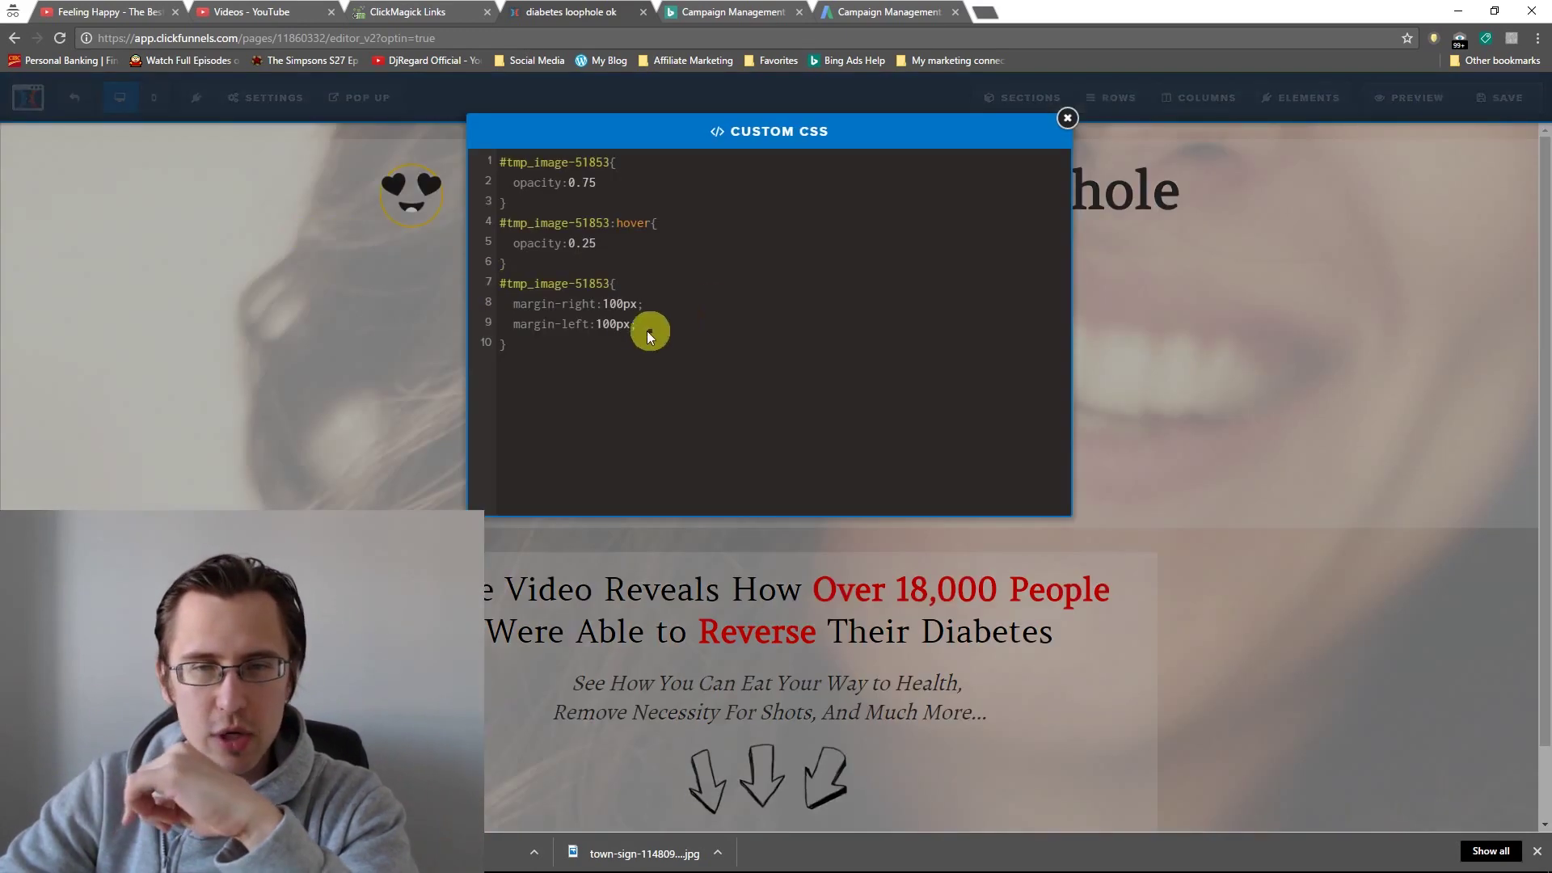
{"action": "left_click", "coordinate": [603, 305]}
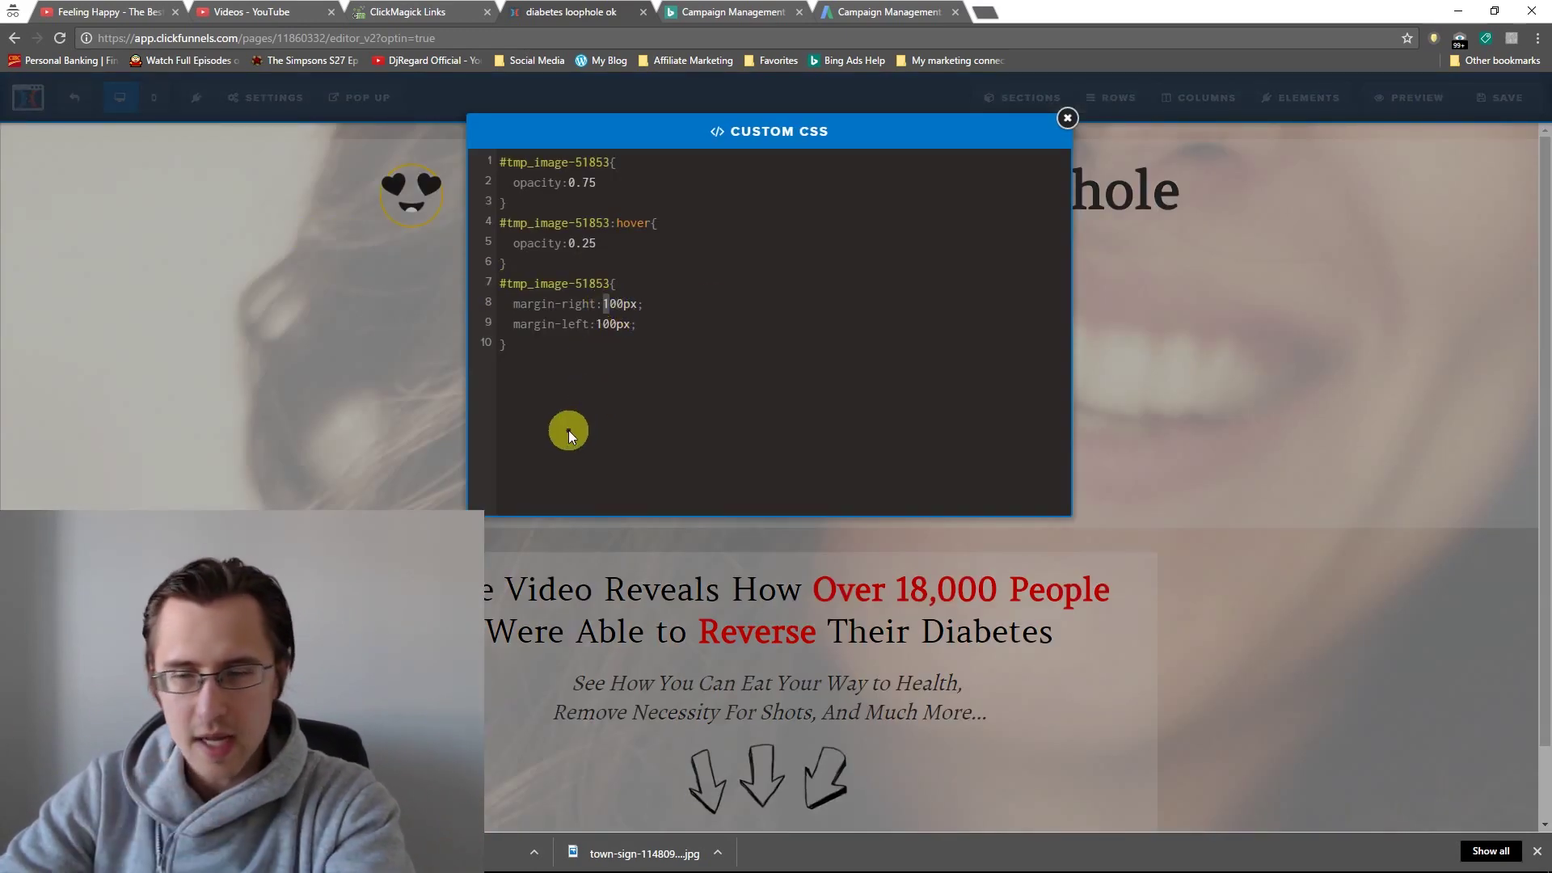
{"action": "type", "text": "3"}
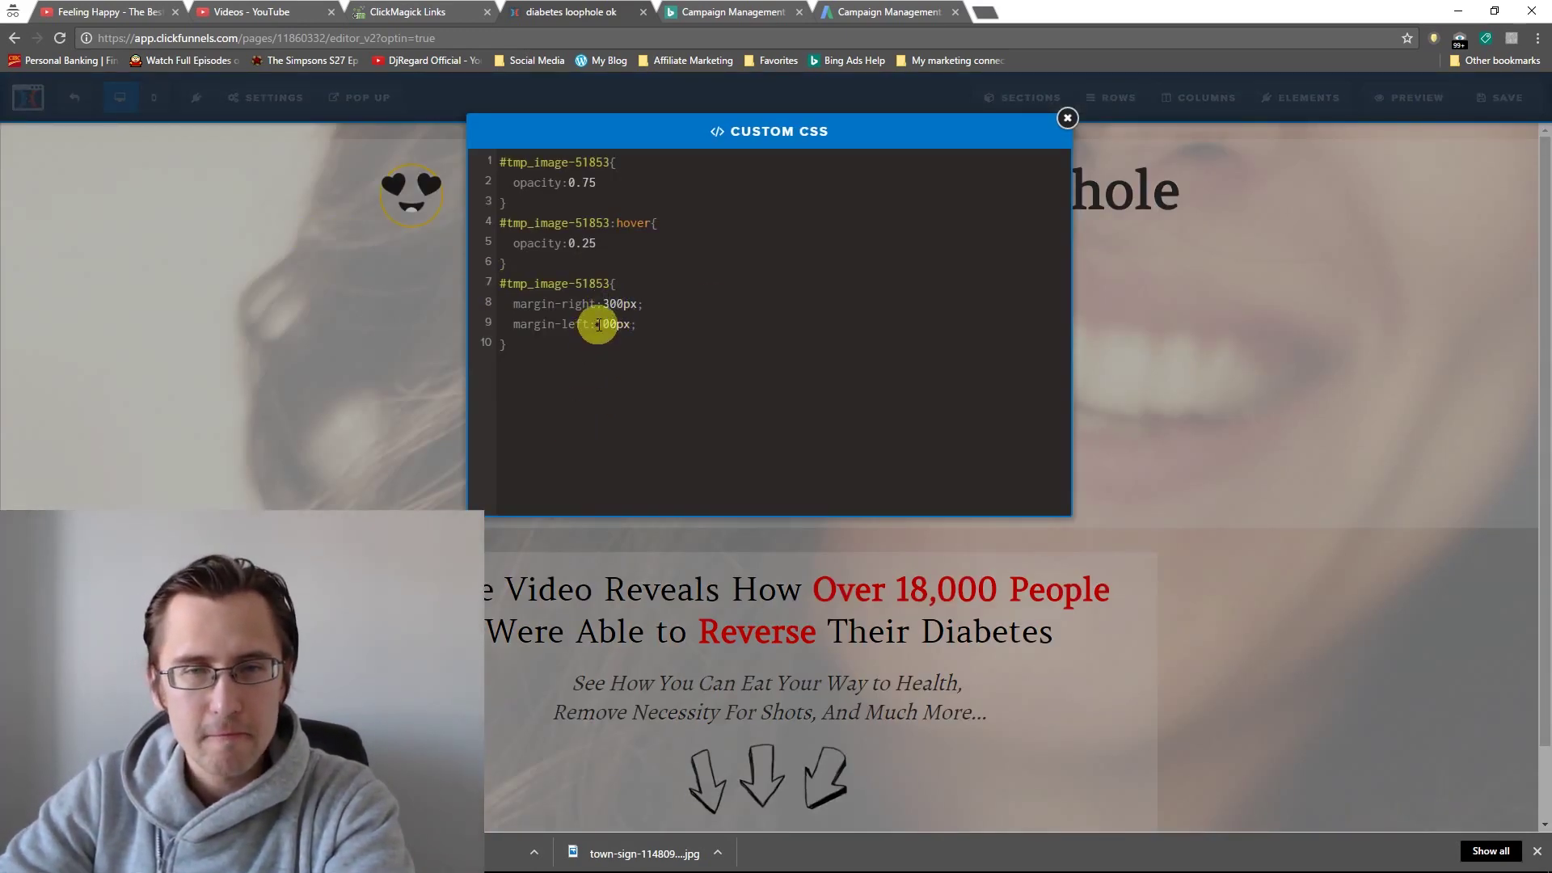
{"action": "type", "text": "3"}
{"action": "left_click", "coordinate": [1067, 118]}
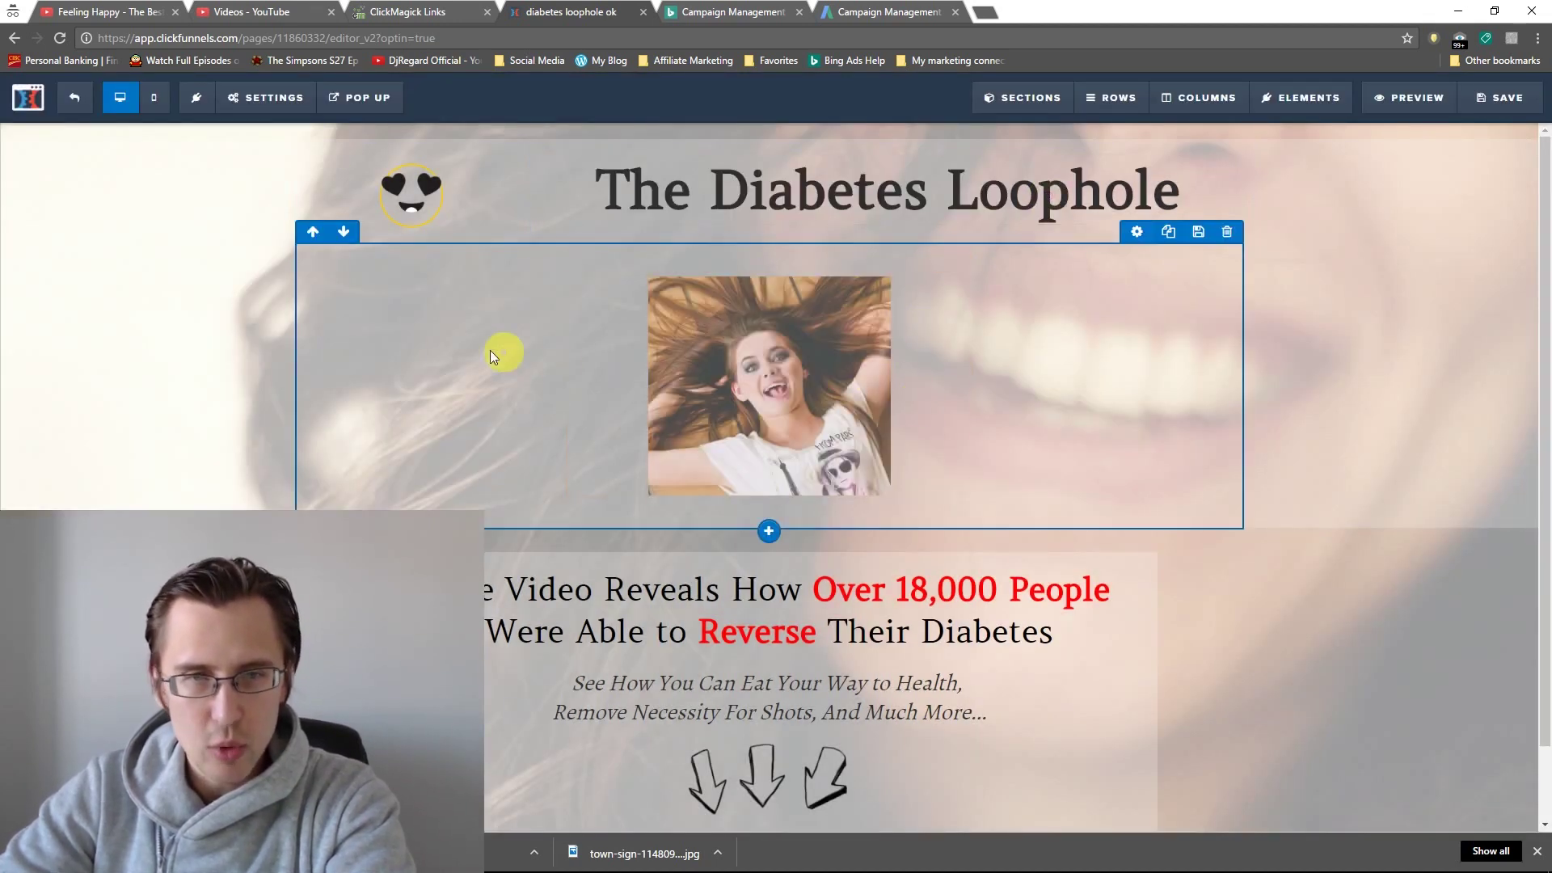
- Increase the image margins to 400px and check the narrowed image
{"action": "left_click", "coordinate": [267, 97]}
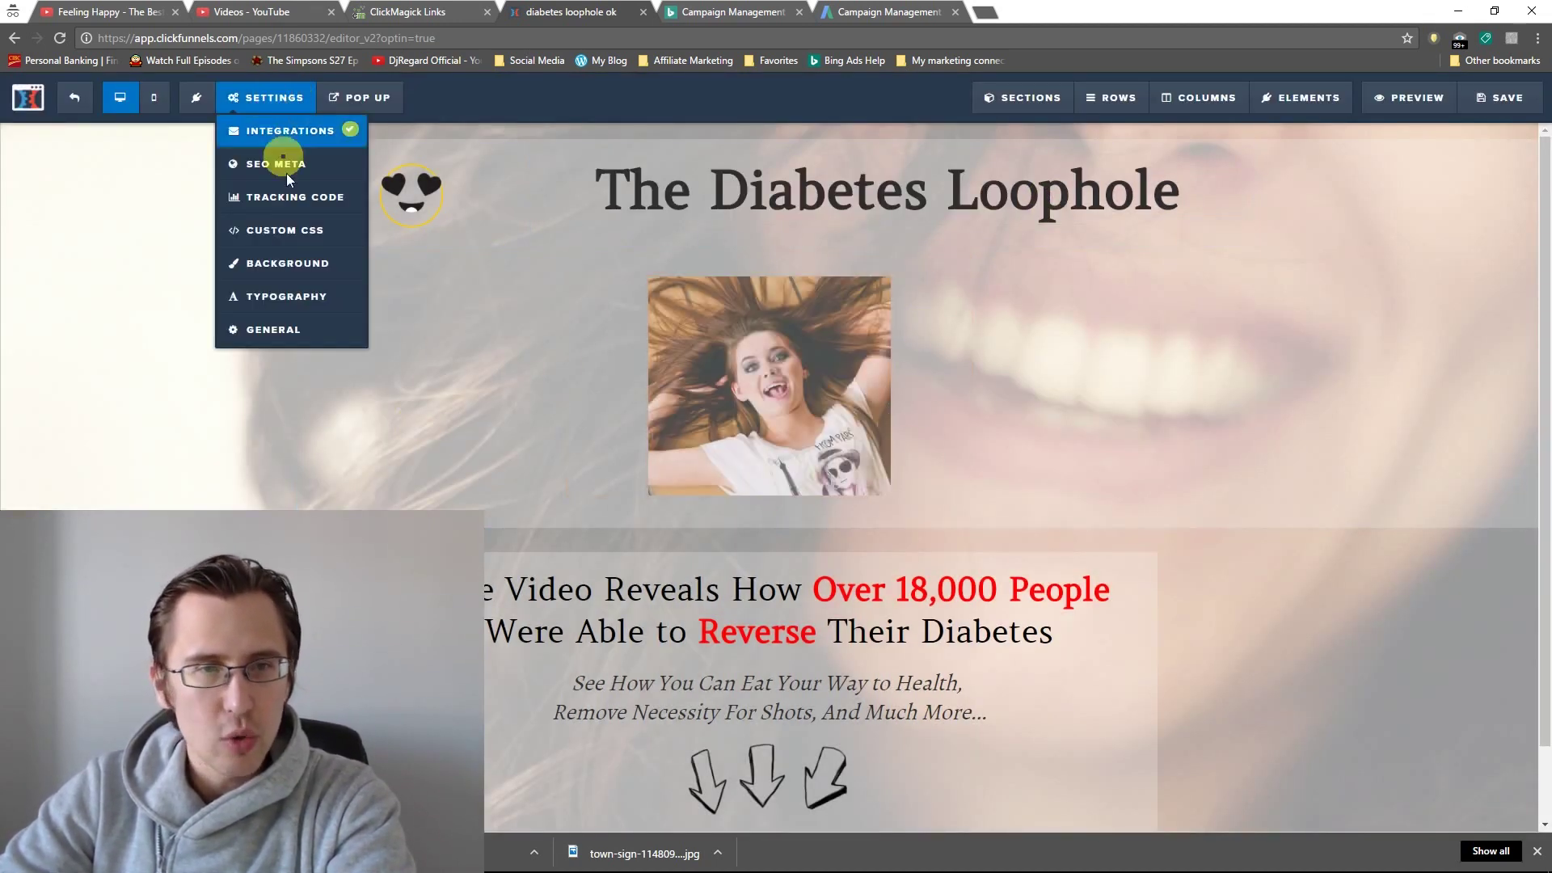
{"action": "left_click", "coordinate": [299, 232]}
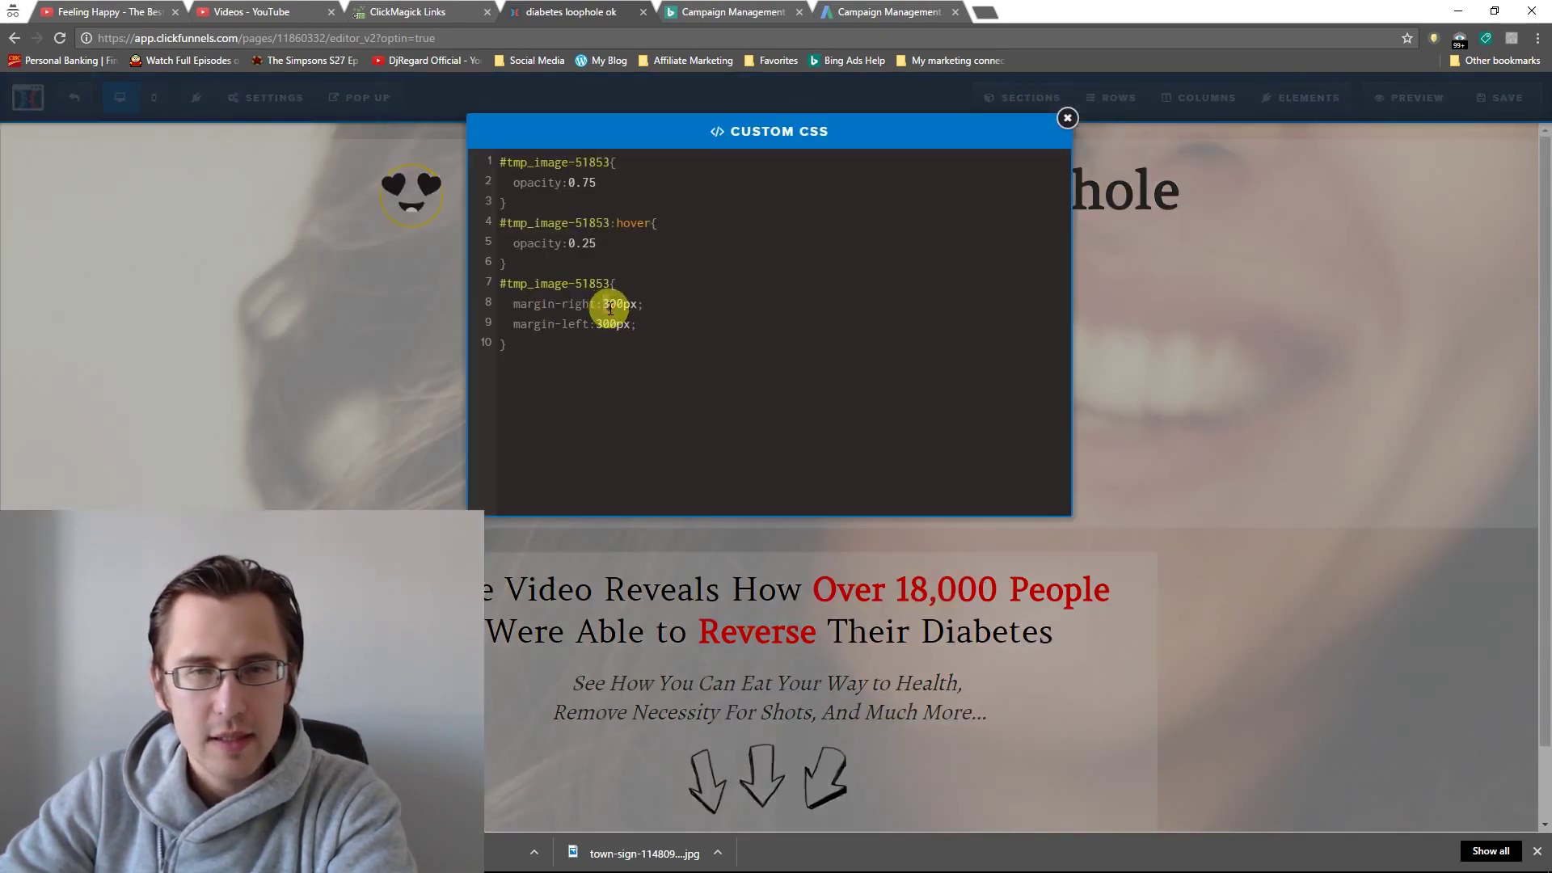
{"action": "key", "text": "BackSpace"}
{"action": "type", "text": "4"}
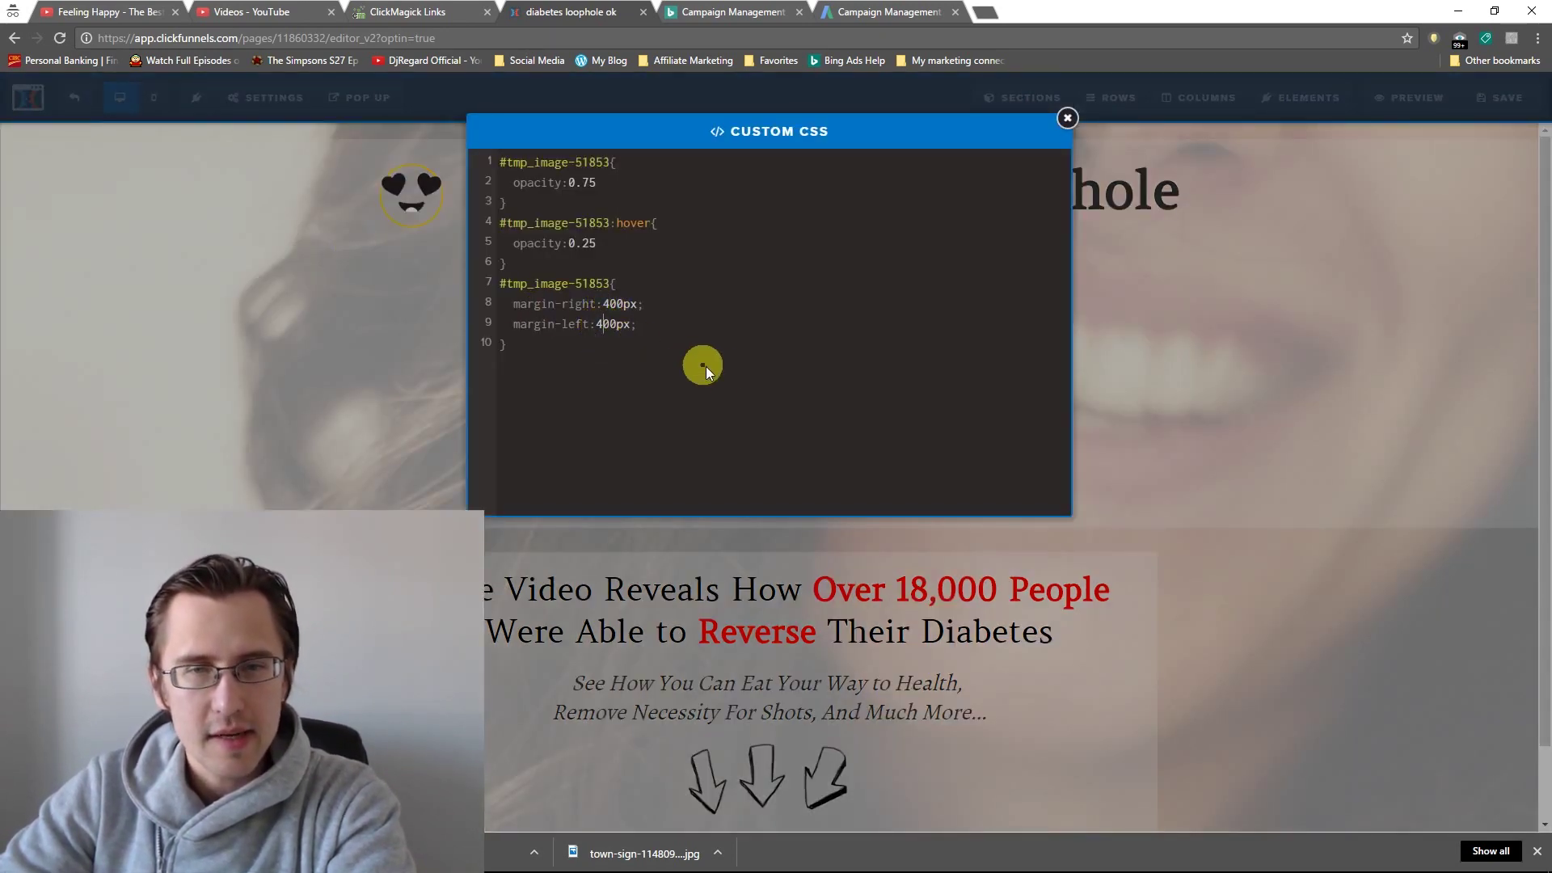
{"action": "left_click", "coordinate": [1068, 118]}
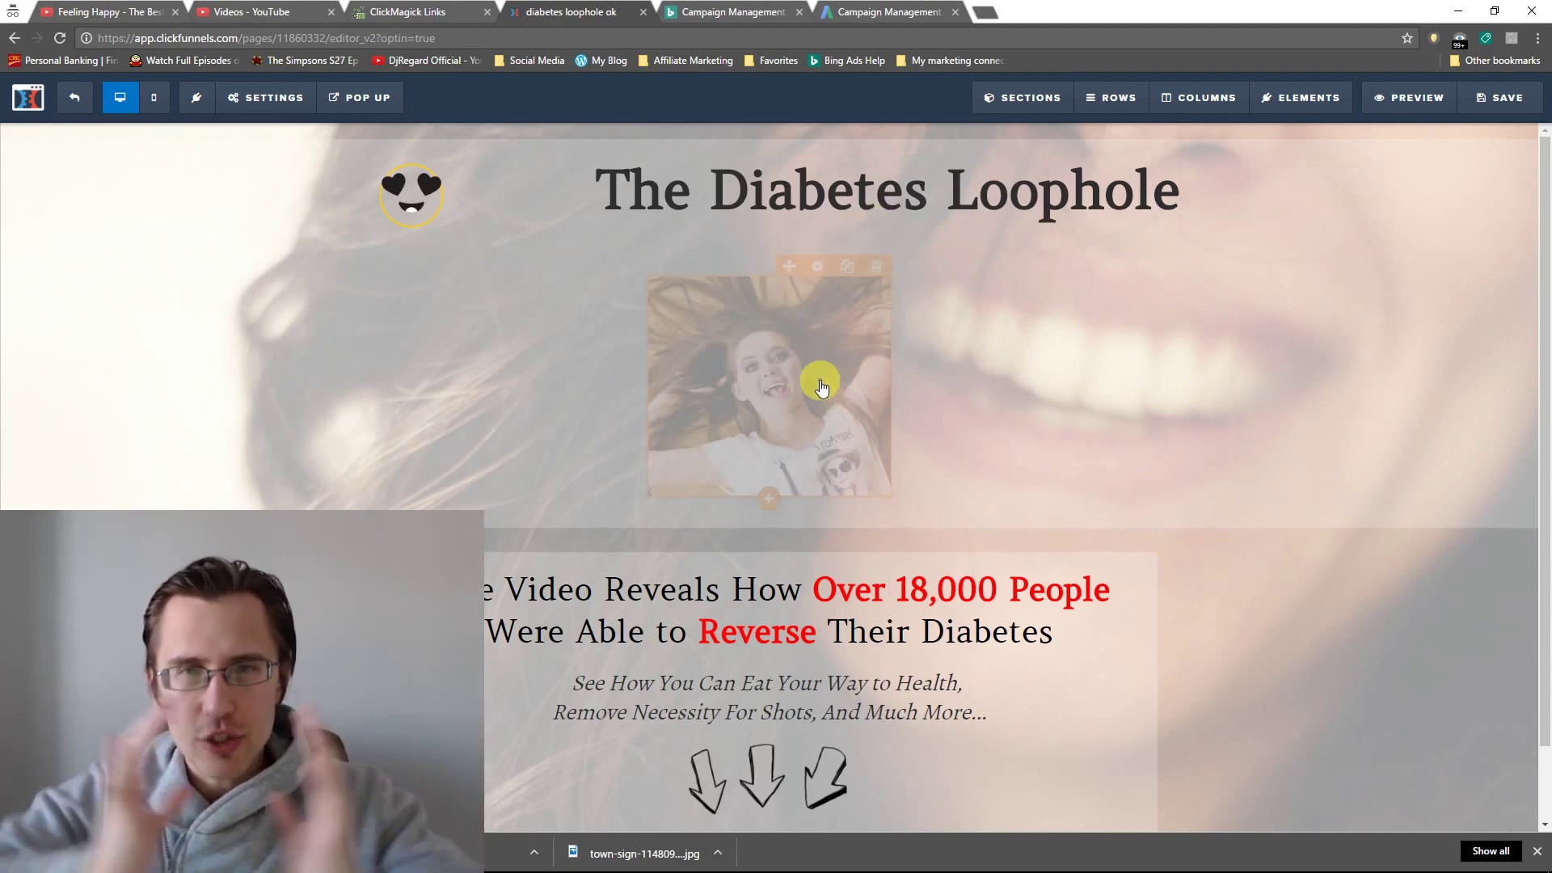
- Try a 500px right margin on the image and check the result
{"action": "mouse_move", "coordinate": [267, 97]}
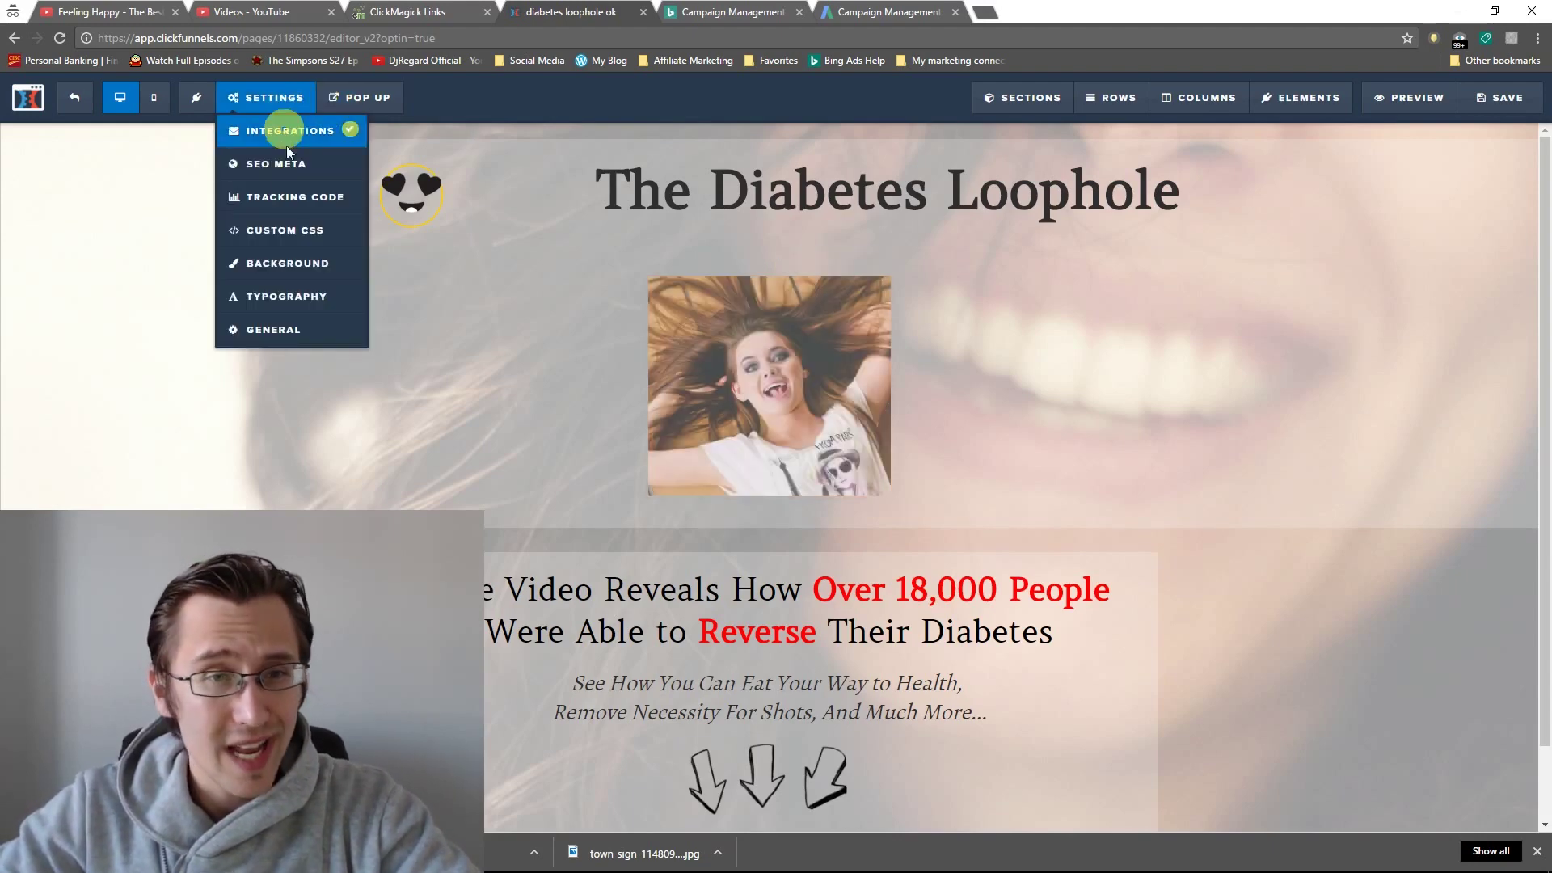
{"action": "left_click", "coordinate": [287, 232]}
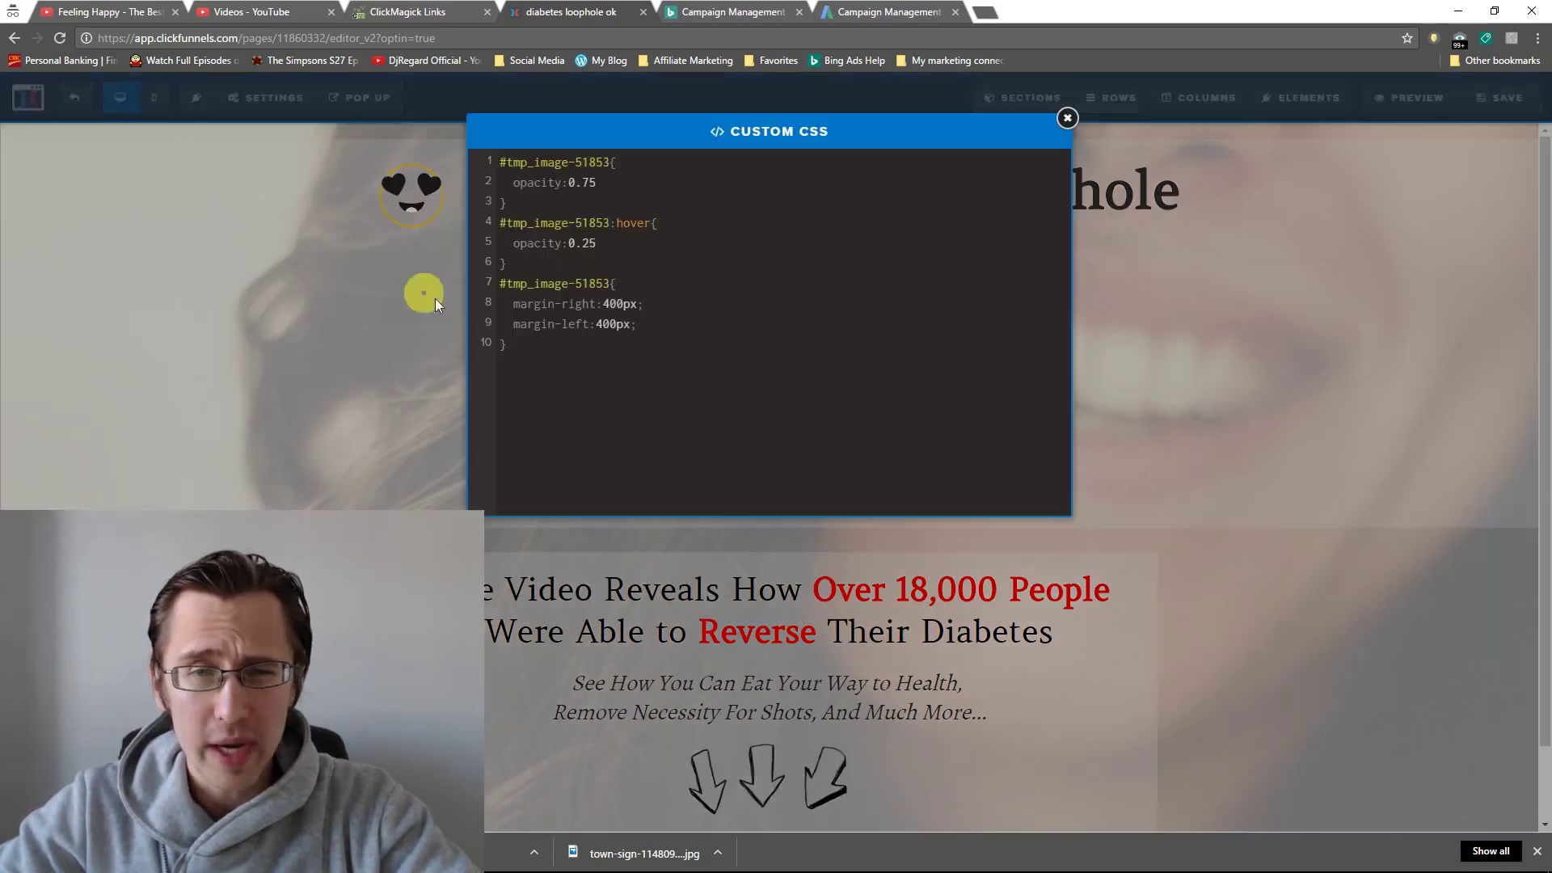
{"action": "left_click", "coordinate": [610, 305]}
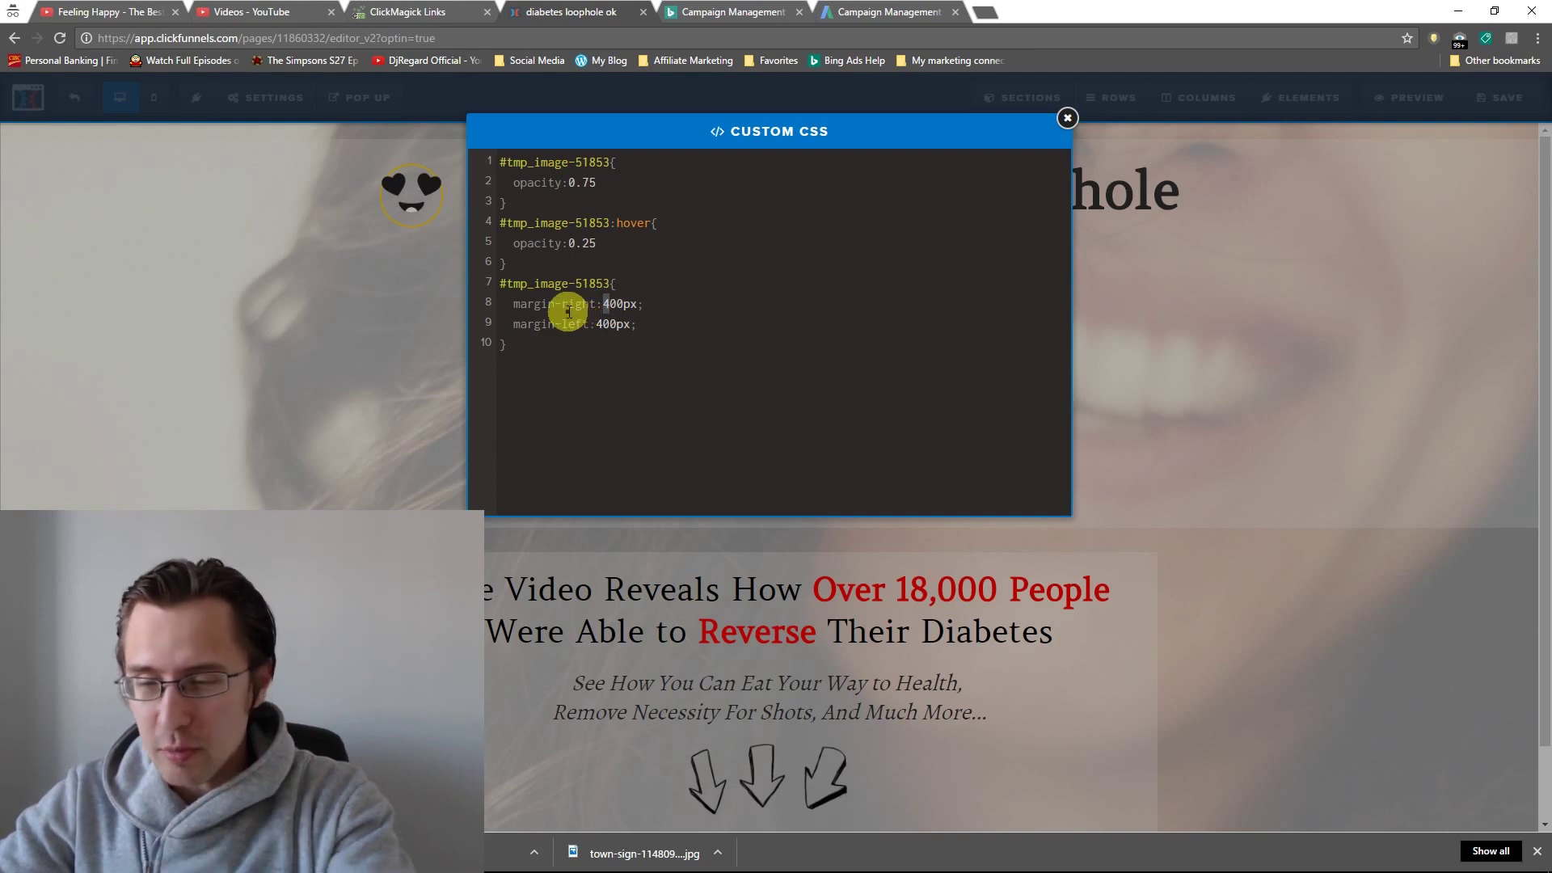
{"action": "key", "text": "Delete"}
{"action": "type", "text": "5"}
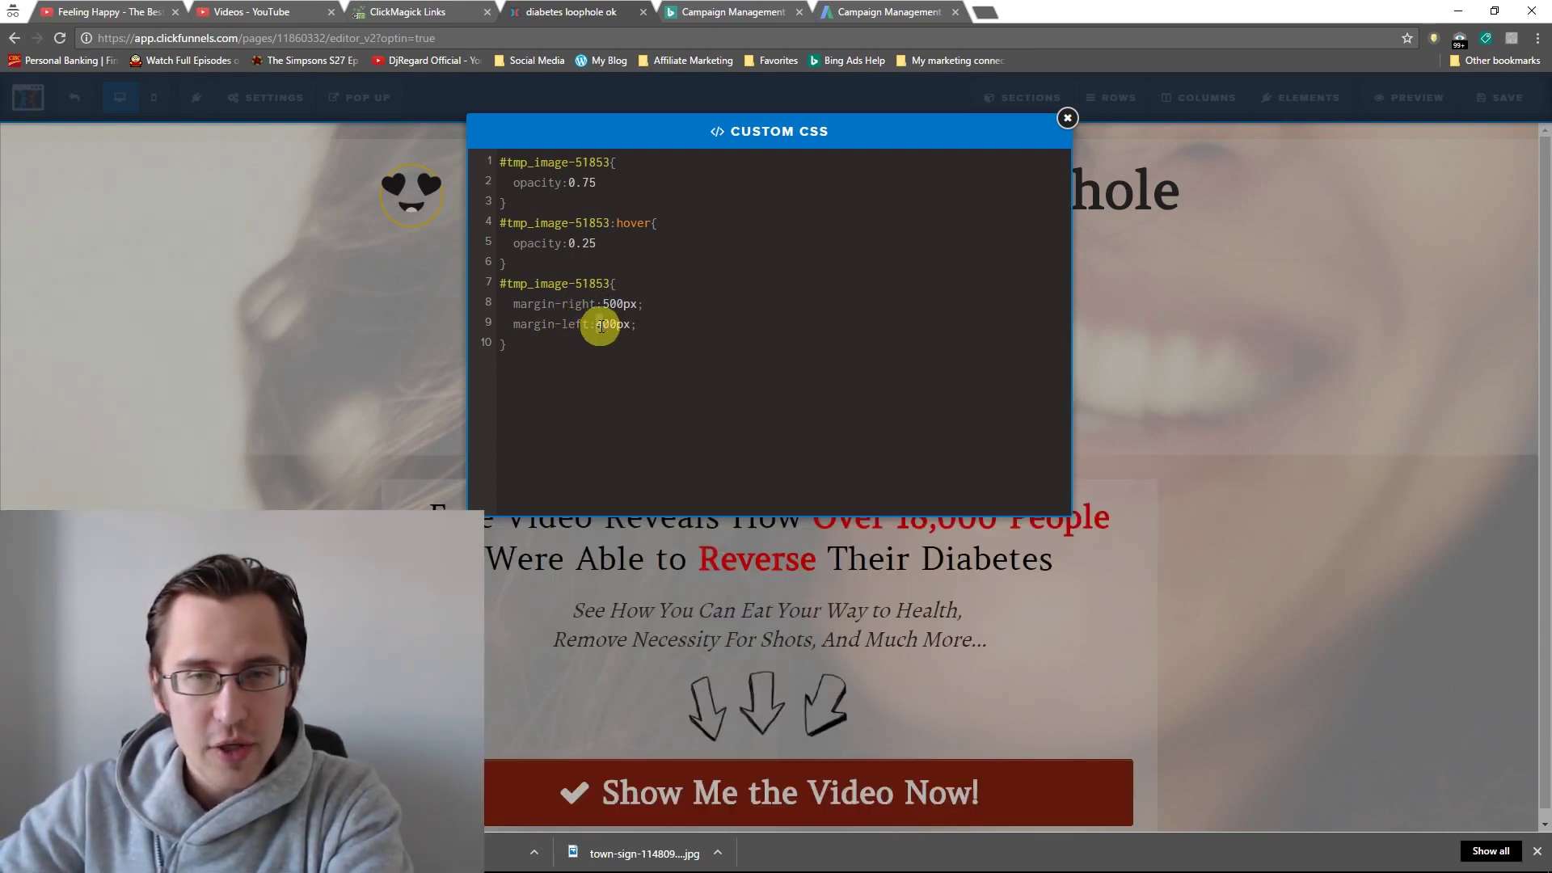
{"action": "left_click", "coordinate": [1067, 118]}
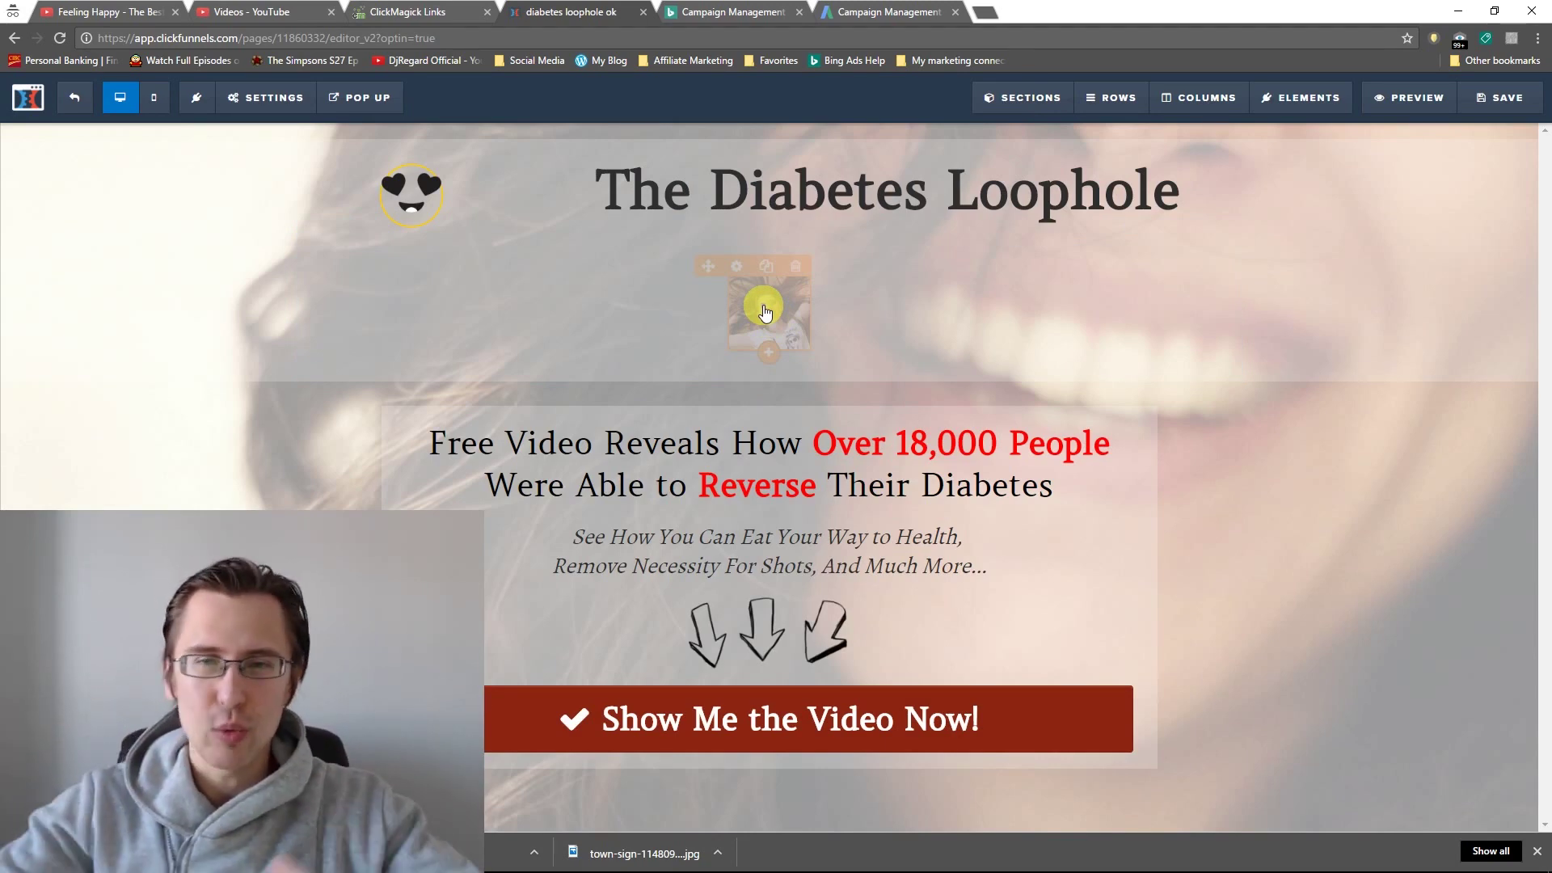
- Set both image margins back to 400px and save the page
{"action": "left_click", "coordinate": [266, 97]}
{"action": "left_click", "coordinate": [279, 222]}
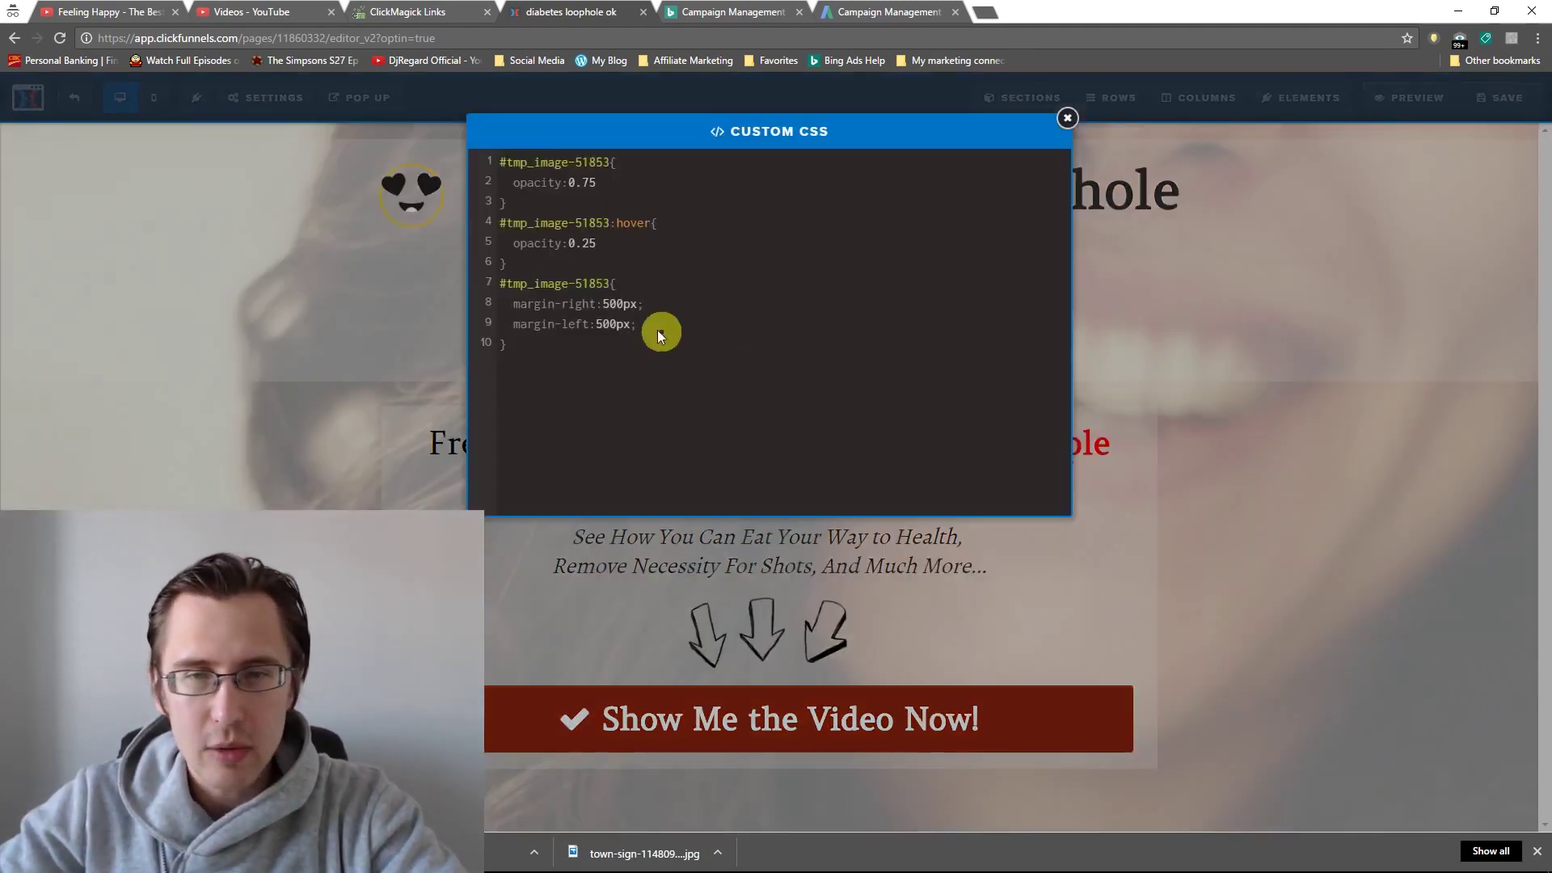
{"action": "left_click", "coordinate": [610, 304]}
{"action": "key", "text": "BackSpace"}
{"action": "type", "text": "4"}
{"action": "left_click", "coordinate": [597, 325]}
{"action": "key", "text": "Delete"}
{"action": "type", "text": "4"}
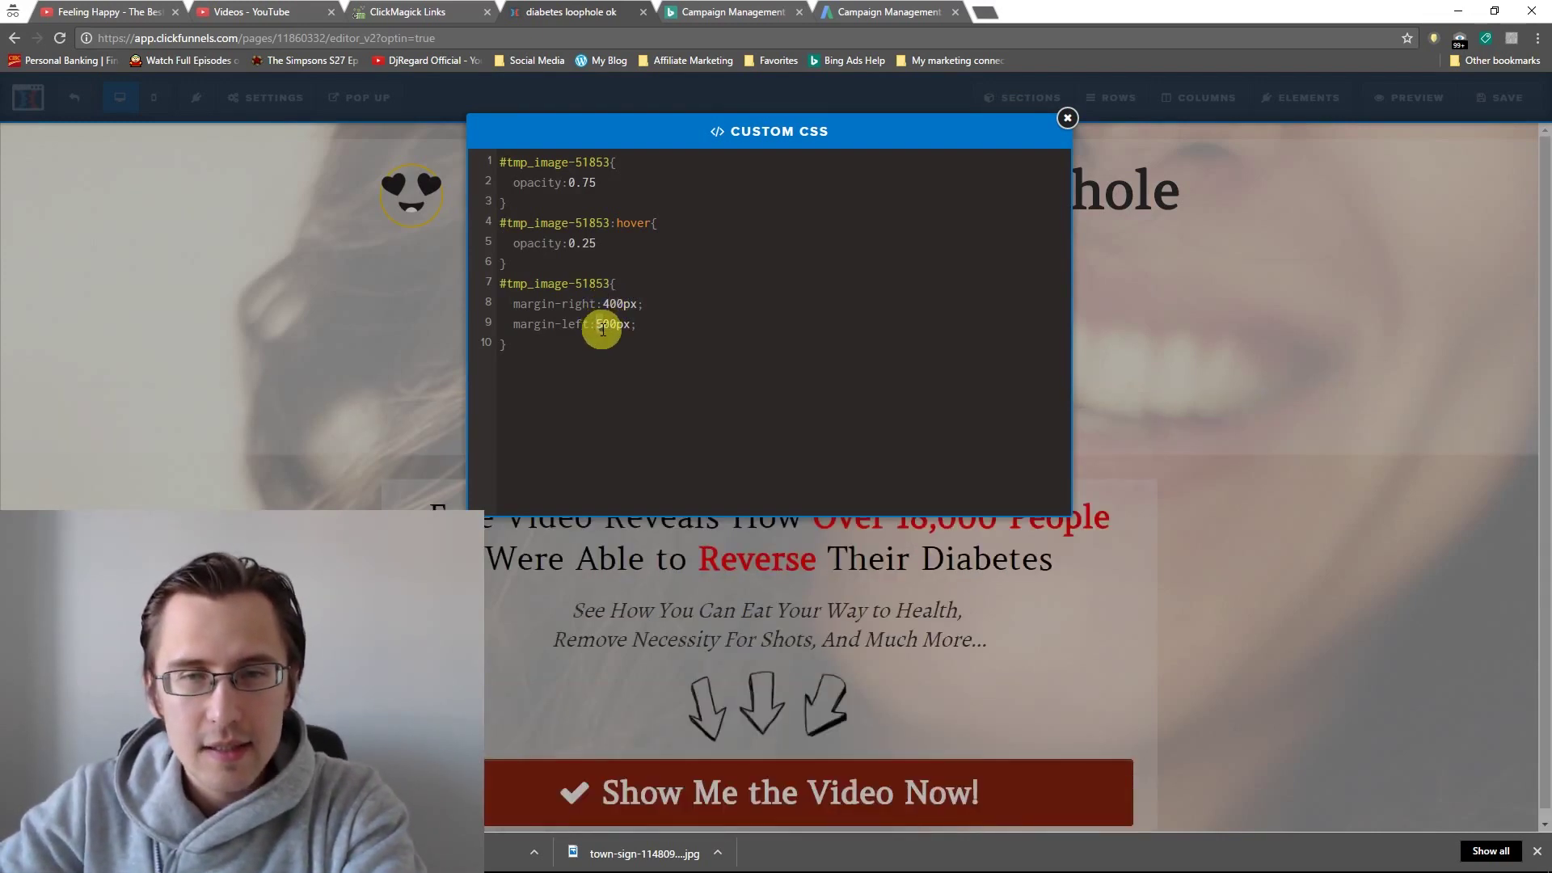
{"action": "left_click", "coordinate": [1065, 119]}
{"action": "left_click", "coordinate": [1494, 98]}
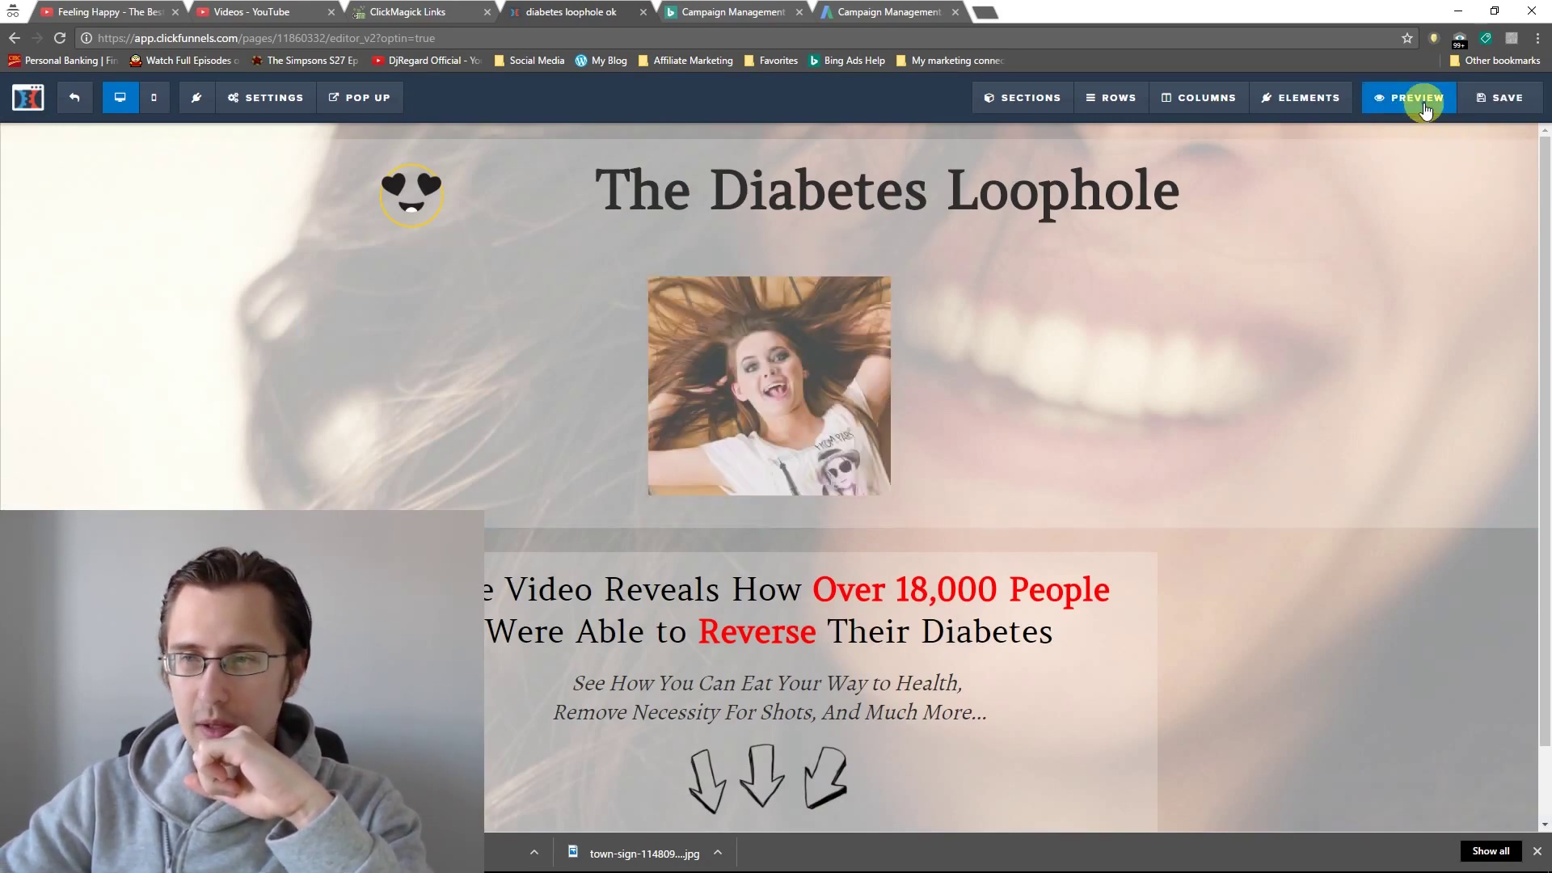
{"action": "left_click", "coordinate": [1419, 97]}
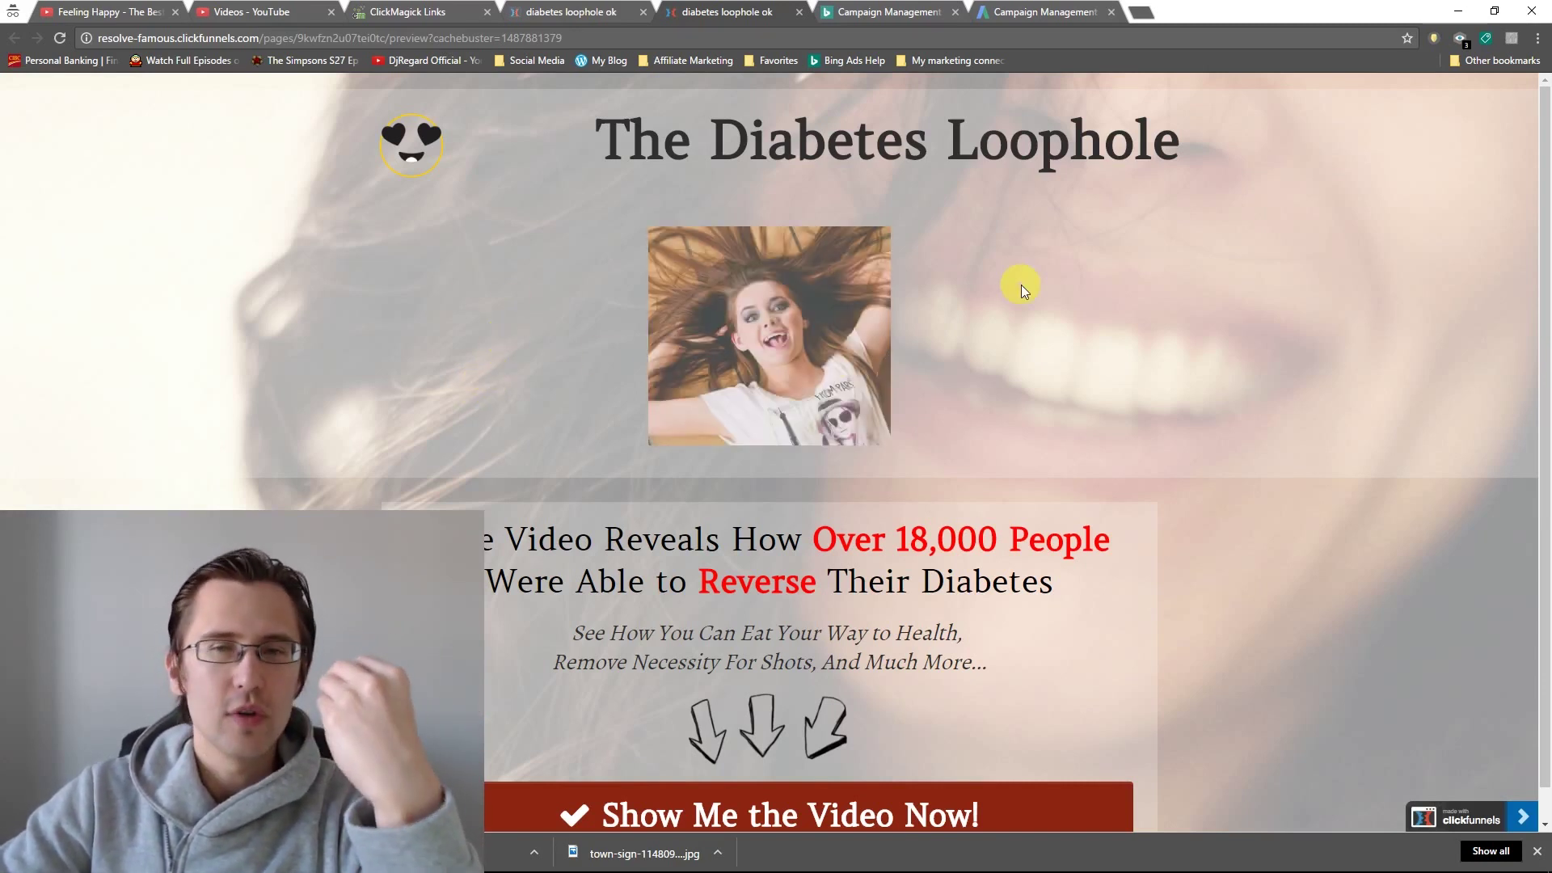
{"action": "left_click", "coordinate": [798, 12]}
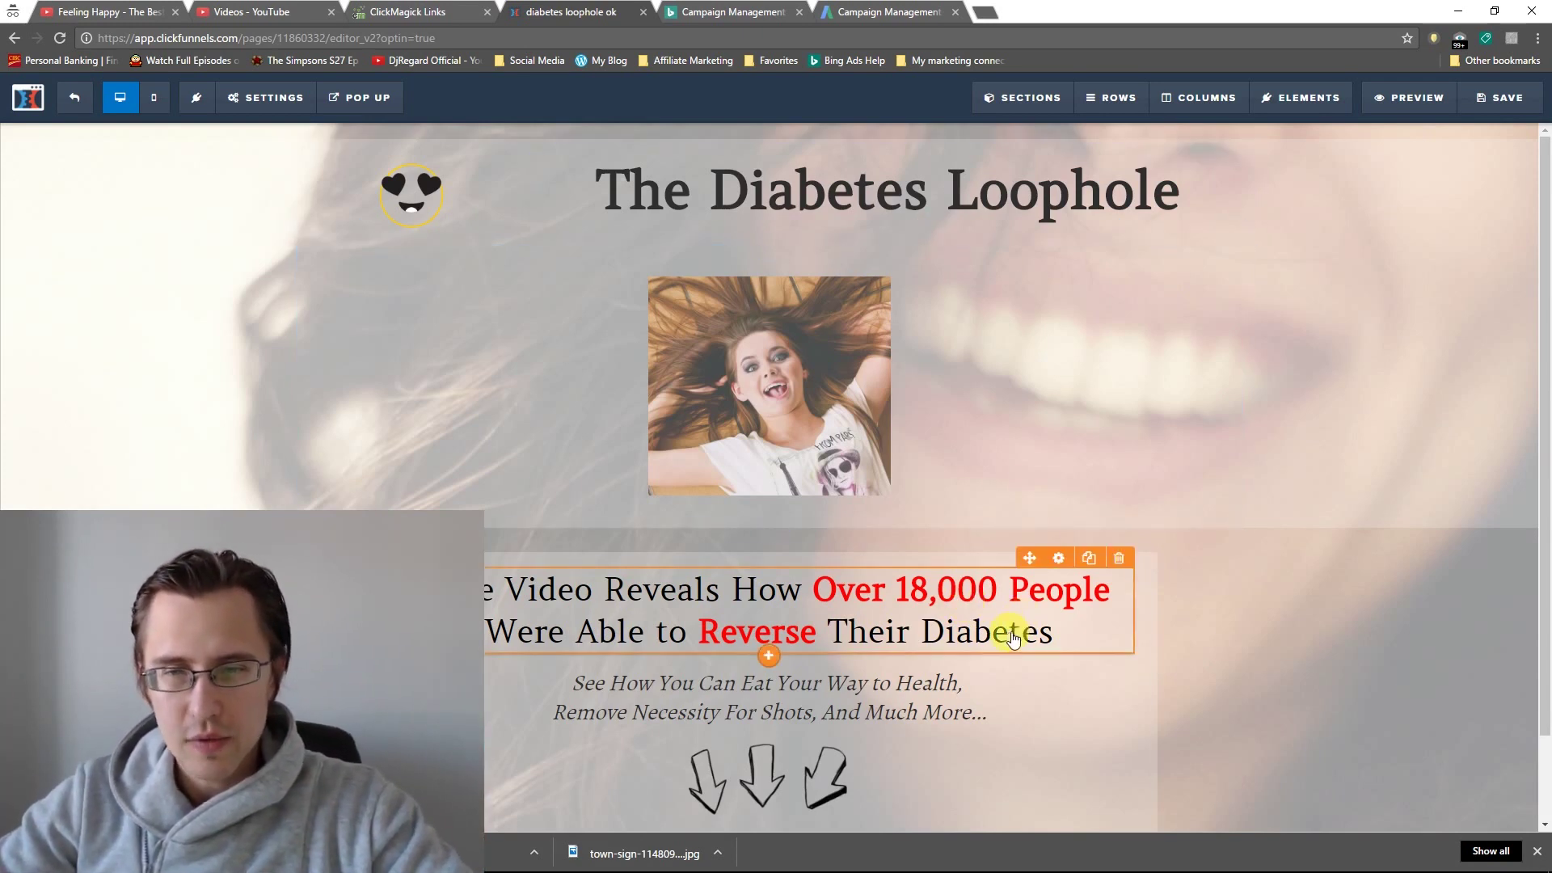
- Try a 0 top margin on the headline, then restore it to 10
{"action": "left_click", "coordinate": [1053, 556]}
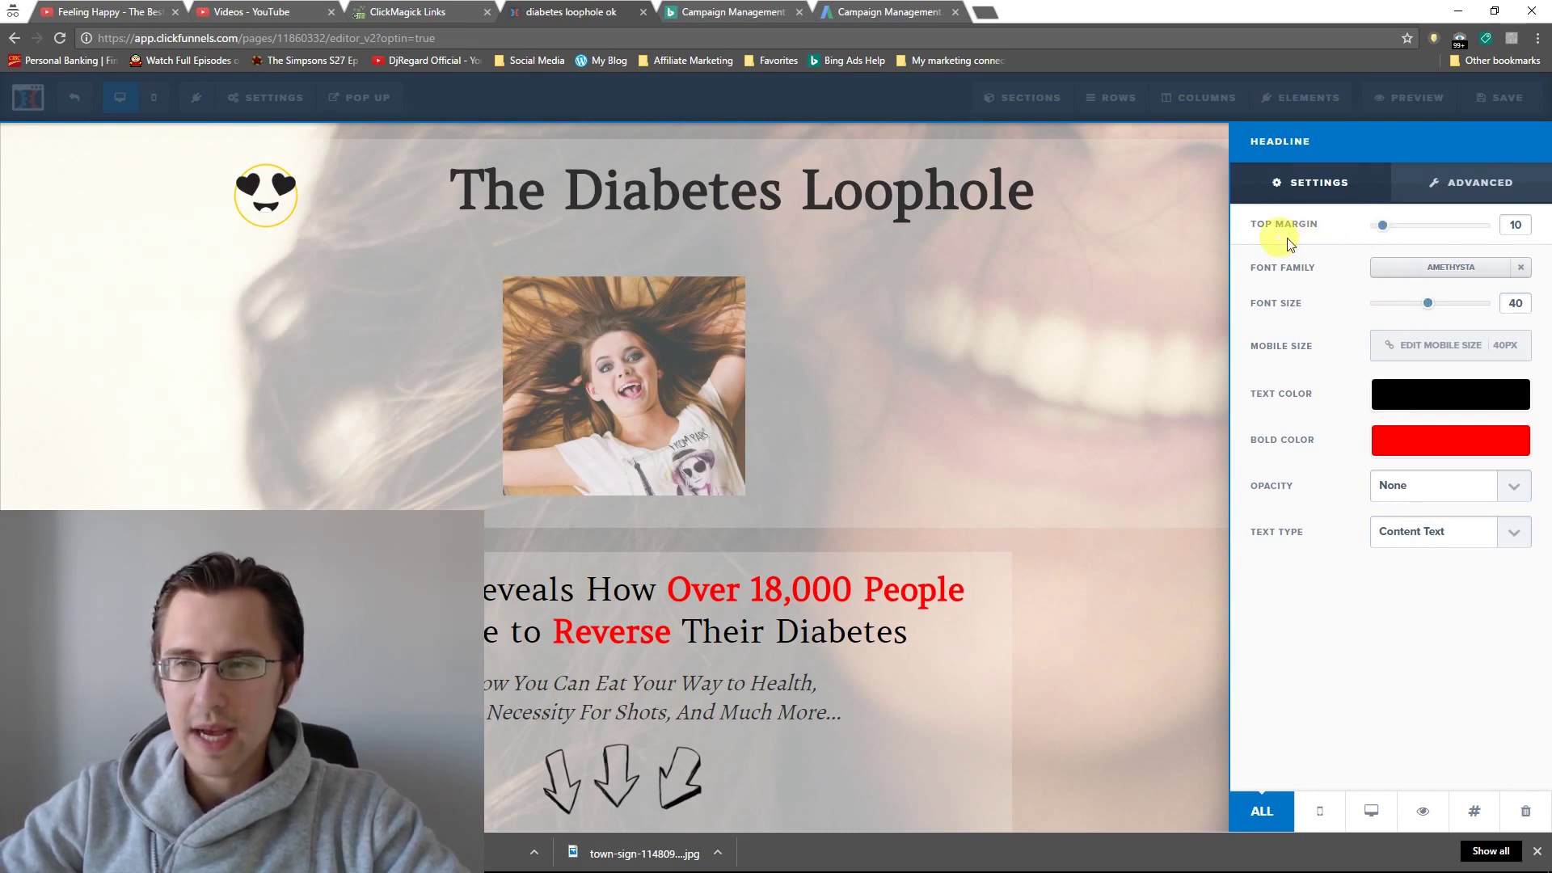
{"action": "mouse_move", "coordinate": [1374, 225]}
{"action": "left_mouse_down"}
{"action": "mouse_move", "coordinate": [1406, 218]}
{"action": "mouse_move", "coordinate": [1382, 221]}
{"action": "left_mouse_up"}
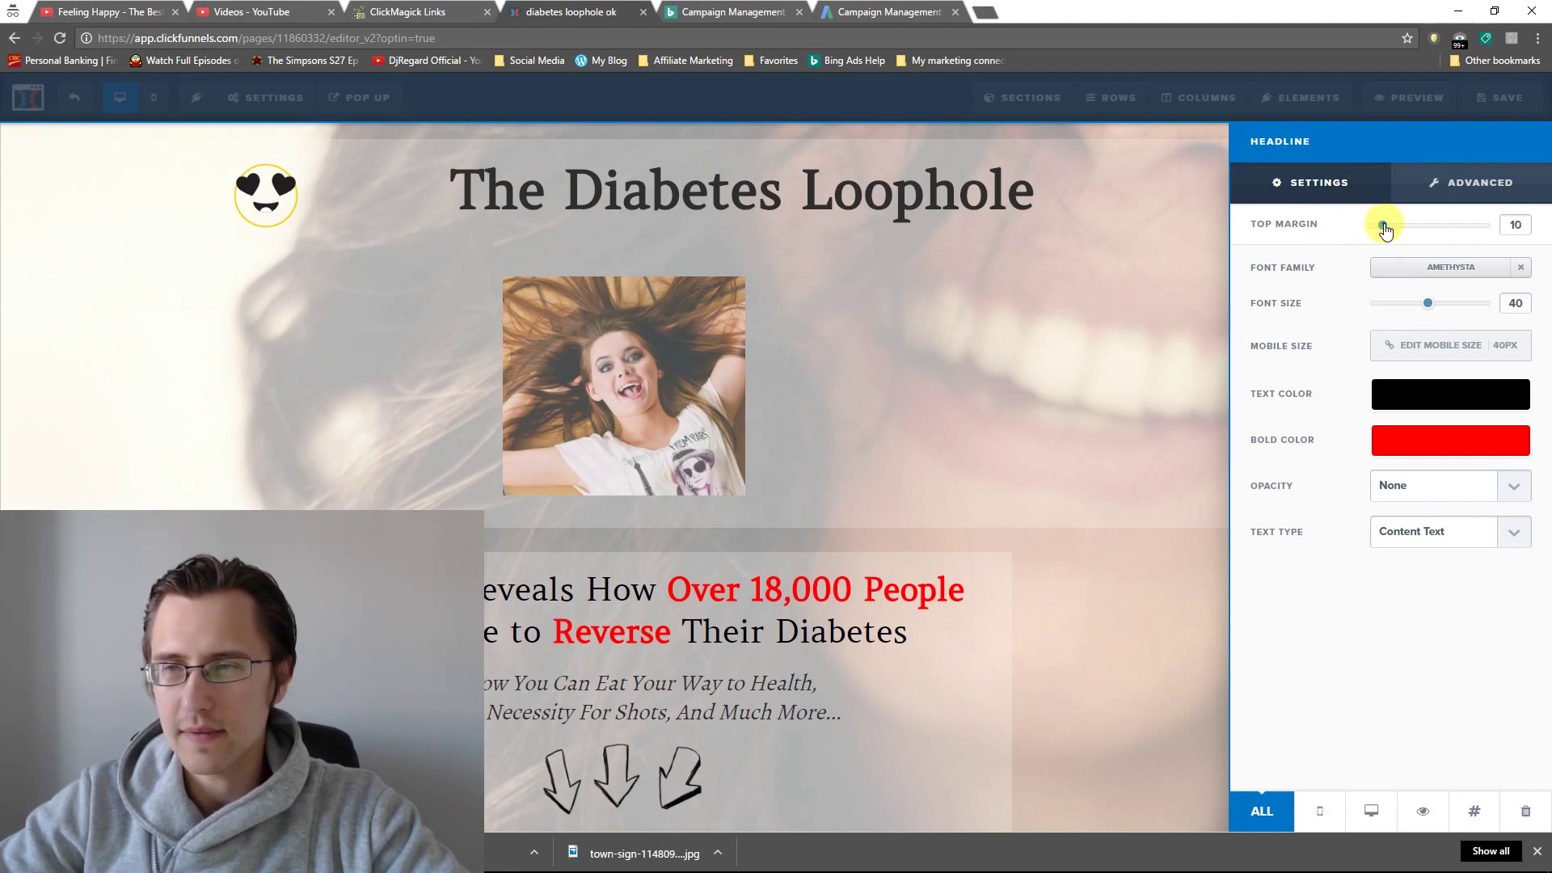
{"action": "left_click", "coordinate": [1469, 190]}
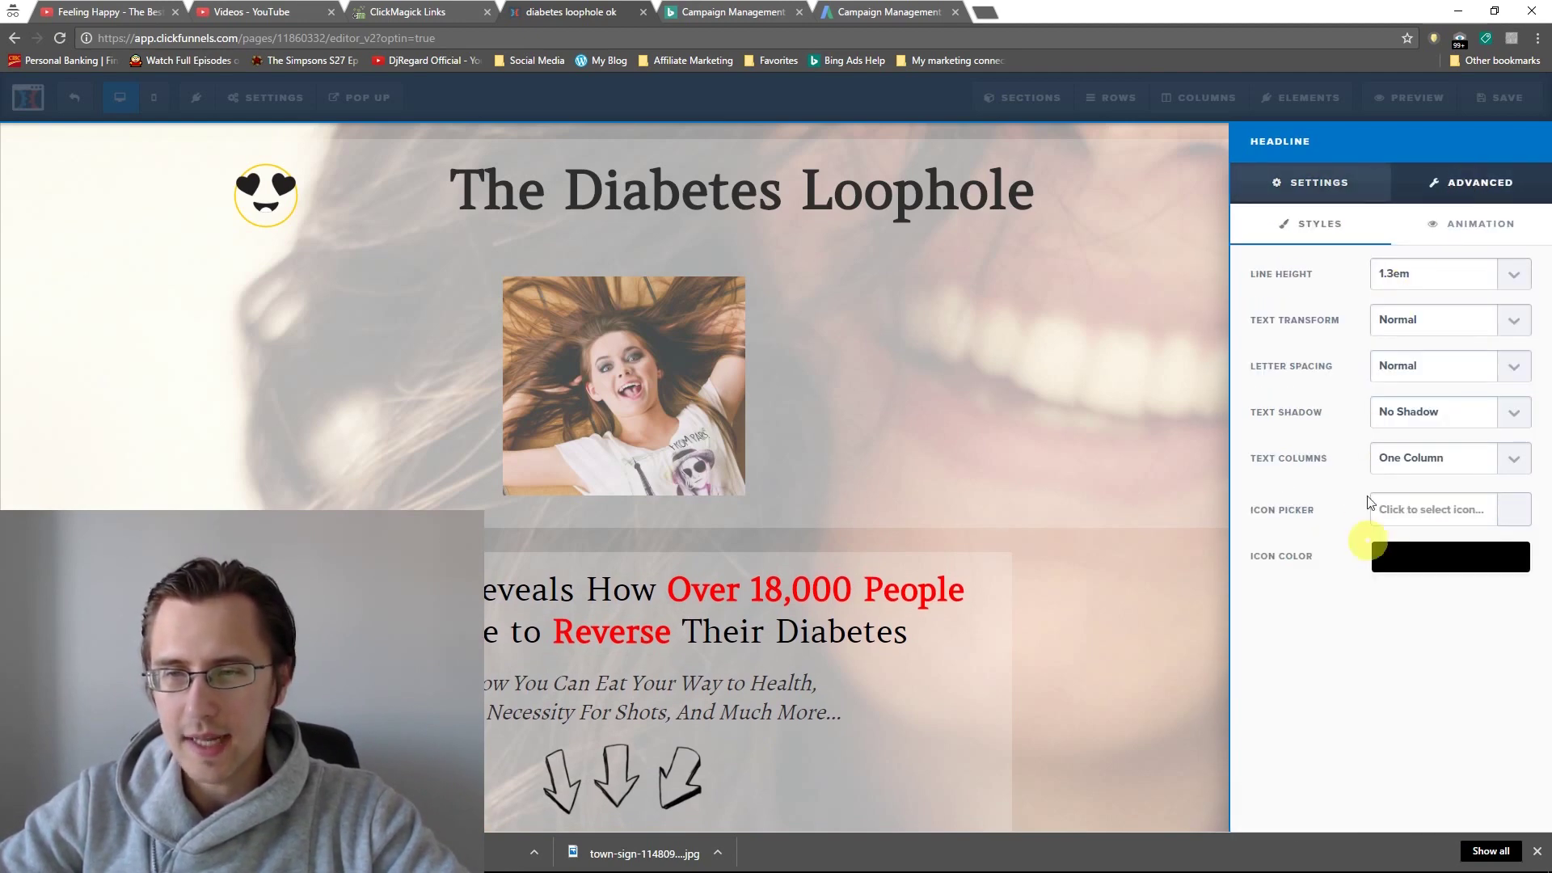
{"action": "left_click", "coordinate": [1311, 182]}
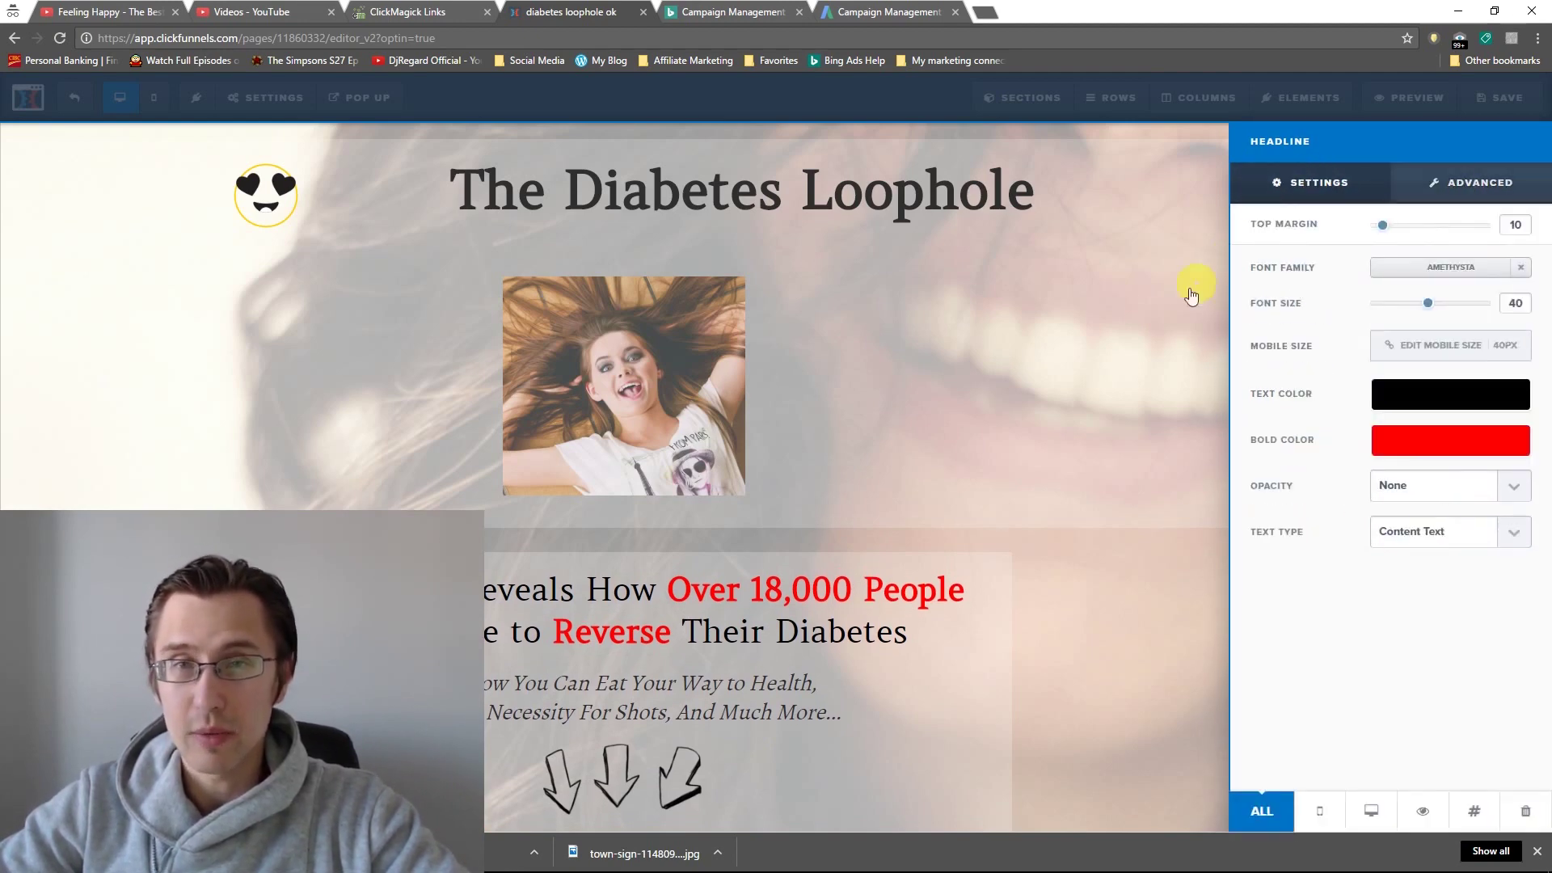
{"action": "left_click", "coordinate": [1048, 391]}
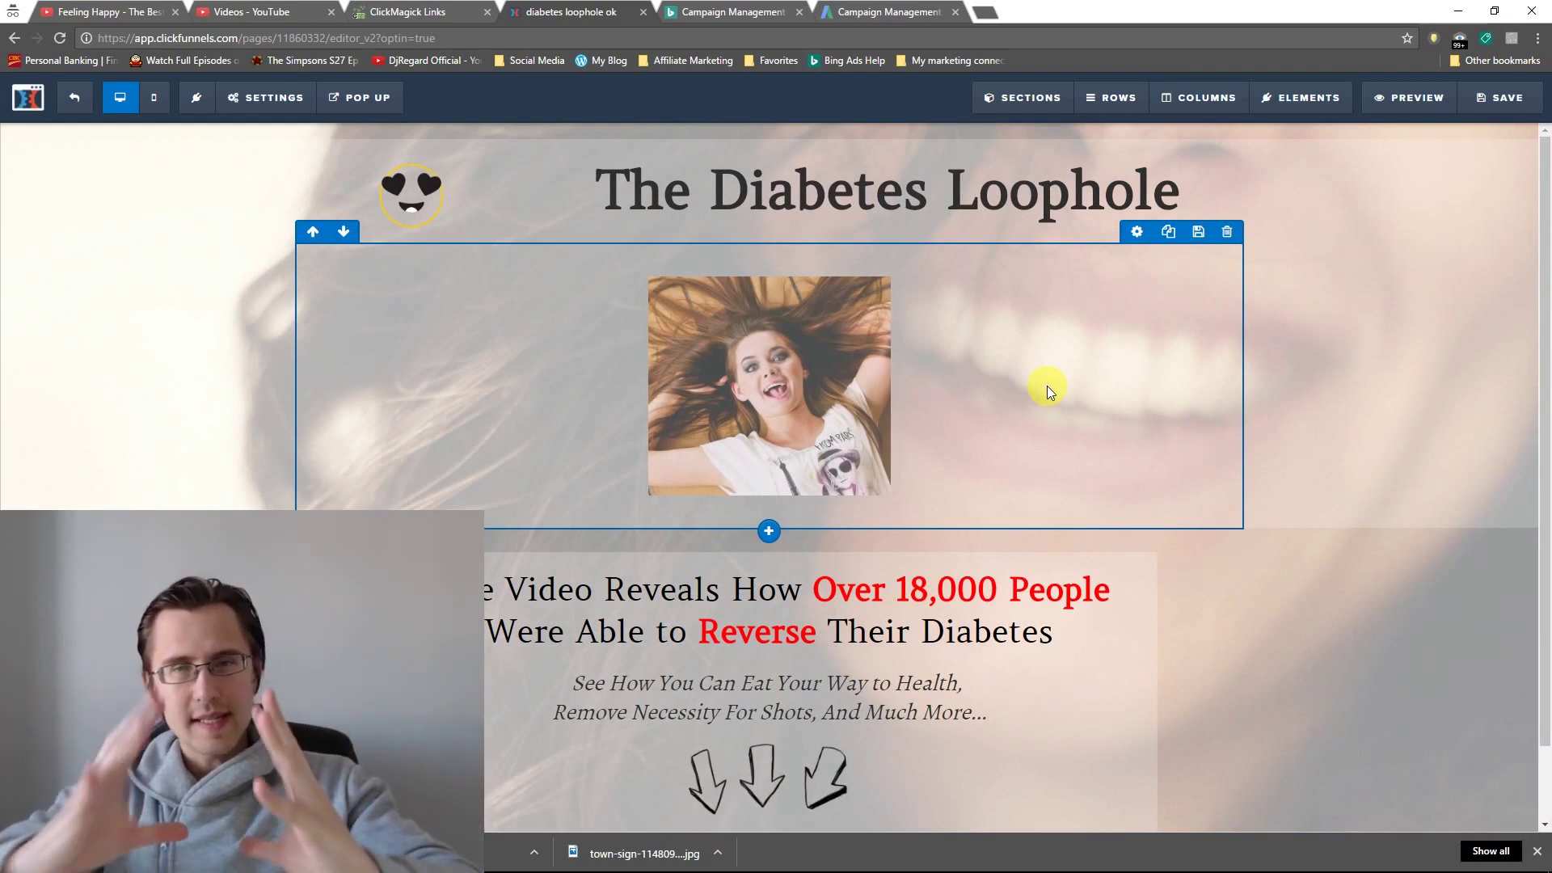
{"action": "left_click", "coordinate": [889, 594]}
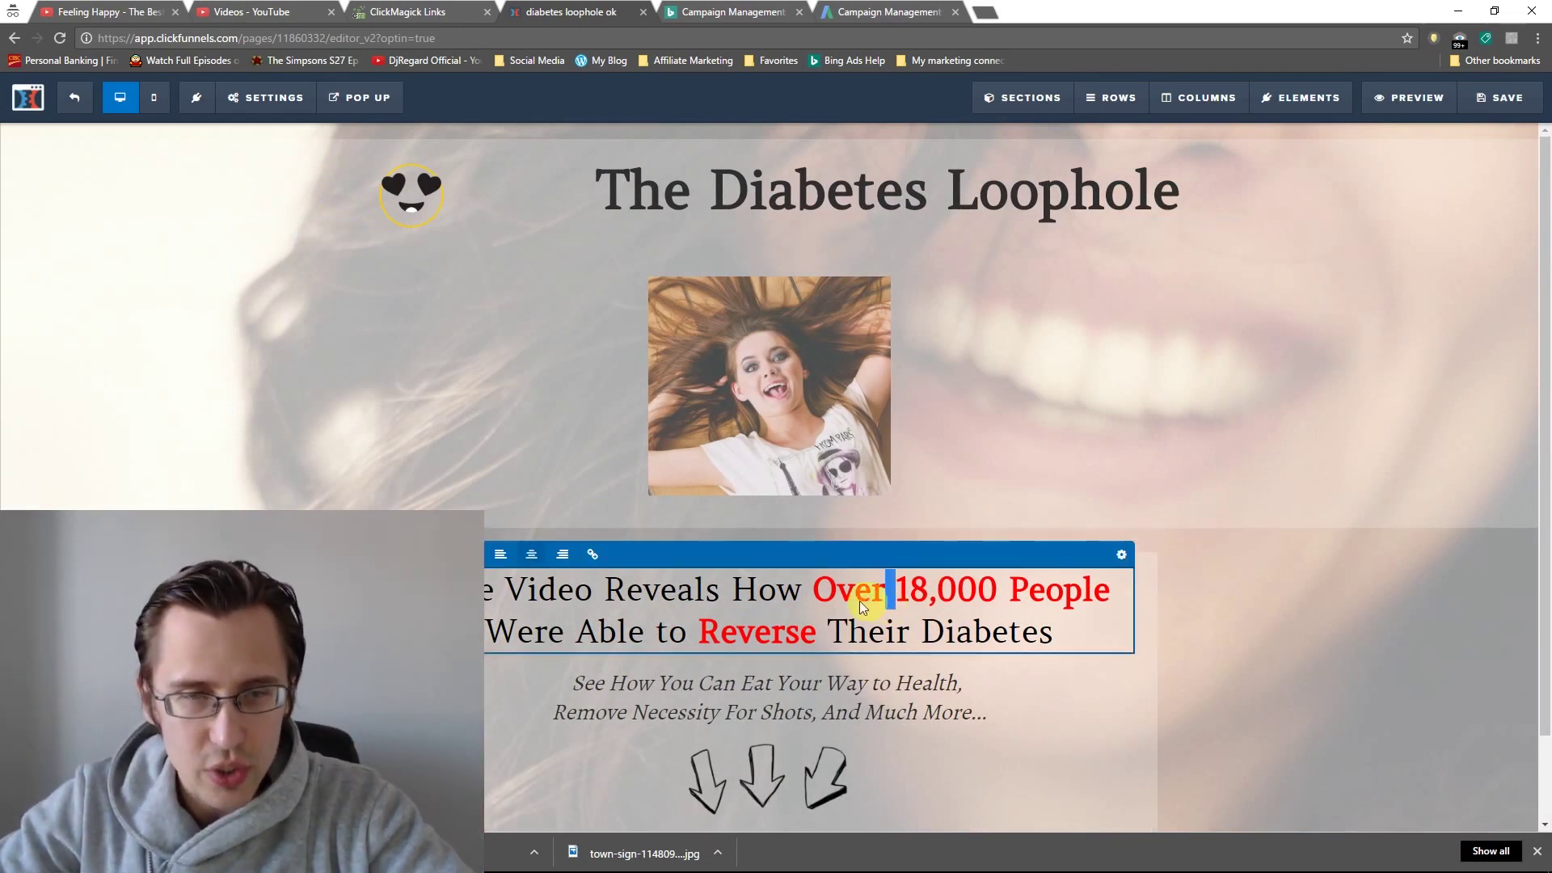
{"action": "left_click", "coordinate": [488, 440]}
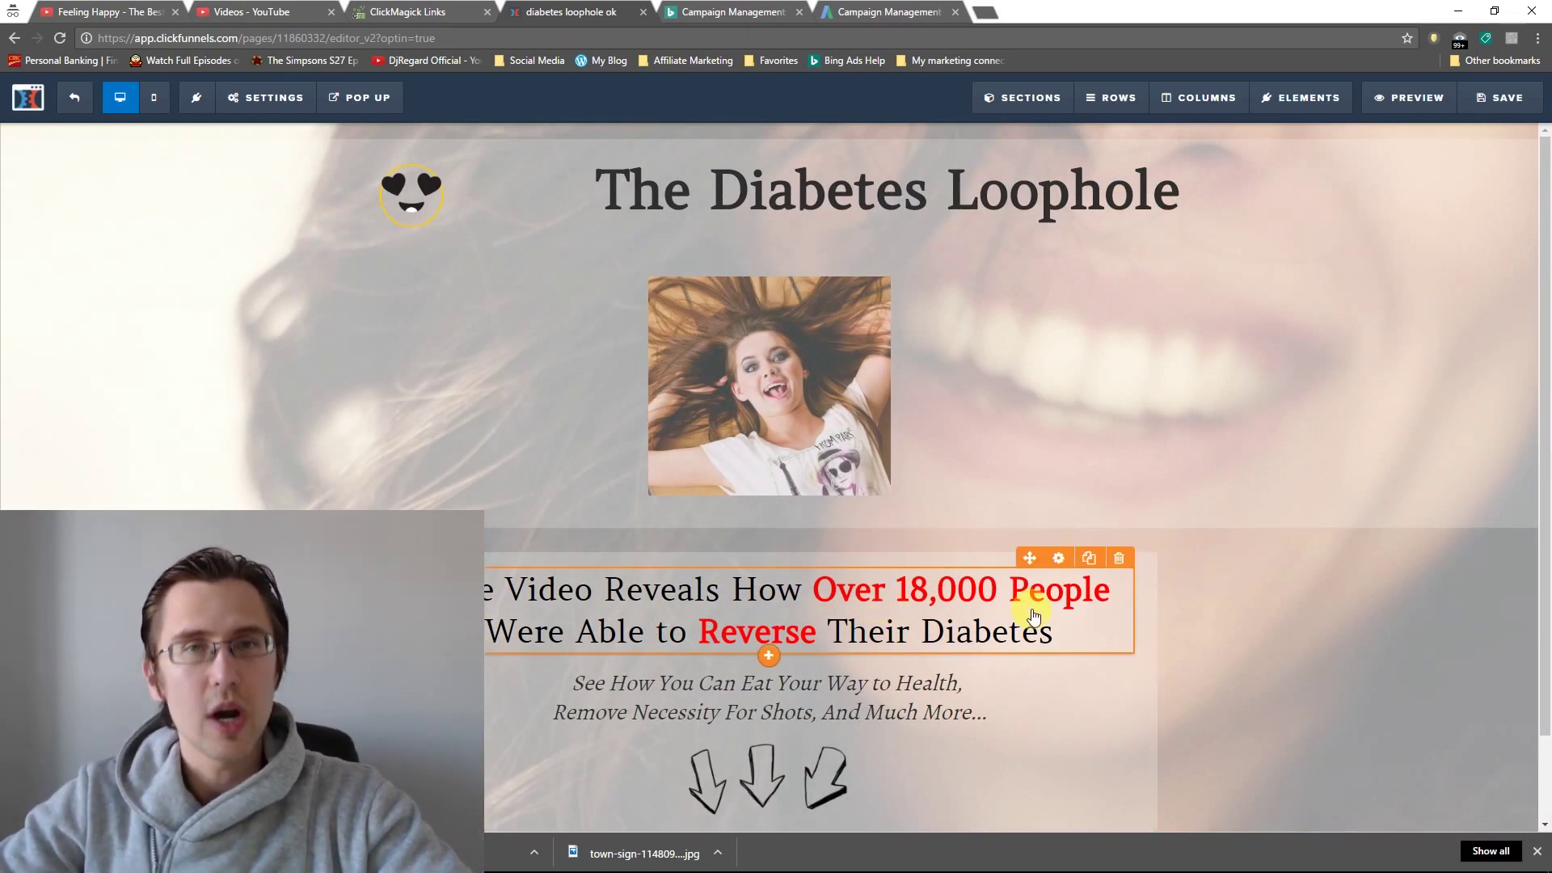
- Copy the headline's CSS ID selector #tmp_headline1-58444 and reopen Custom CSS
{"action": "left_click", "coordinate": [1058, 558]}
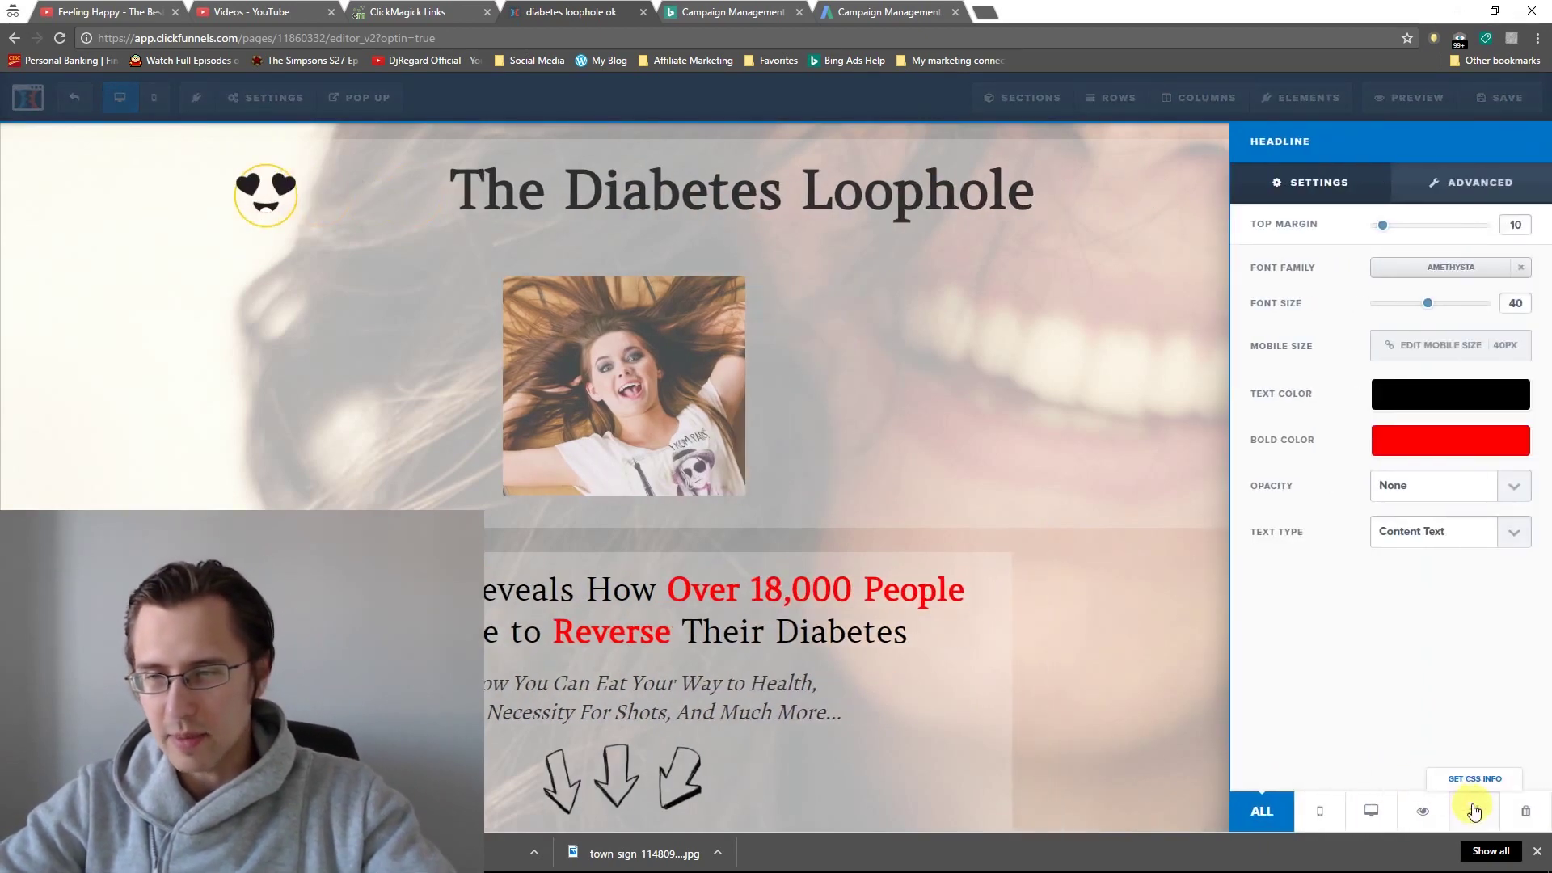
{"action": "left_click", "coordinate": [1479, 807]}
{"action": "left_click_drag", "start_coordinate": [616, 354], "coordinate": [737, 356]}
{"action": "key", "text": "ctrl+c"}
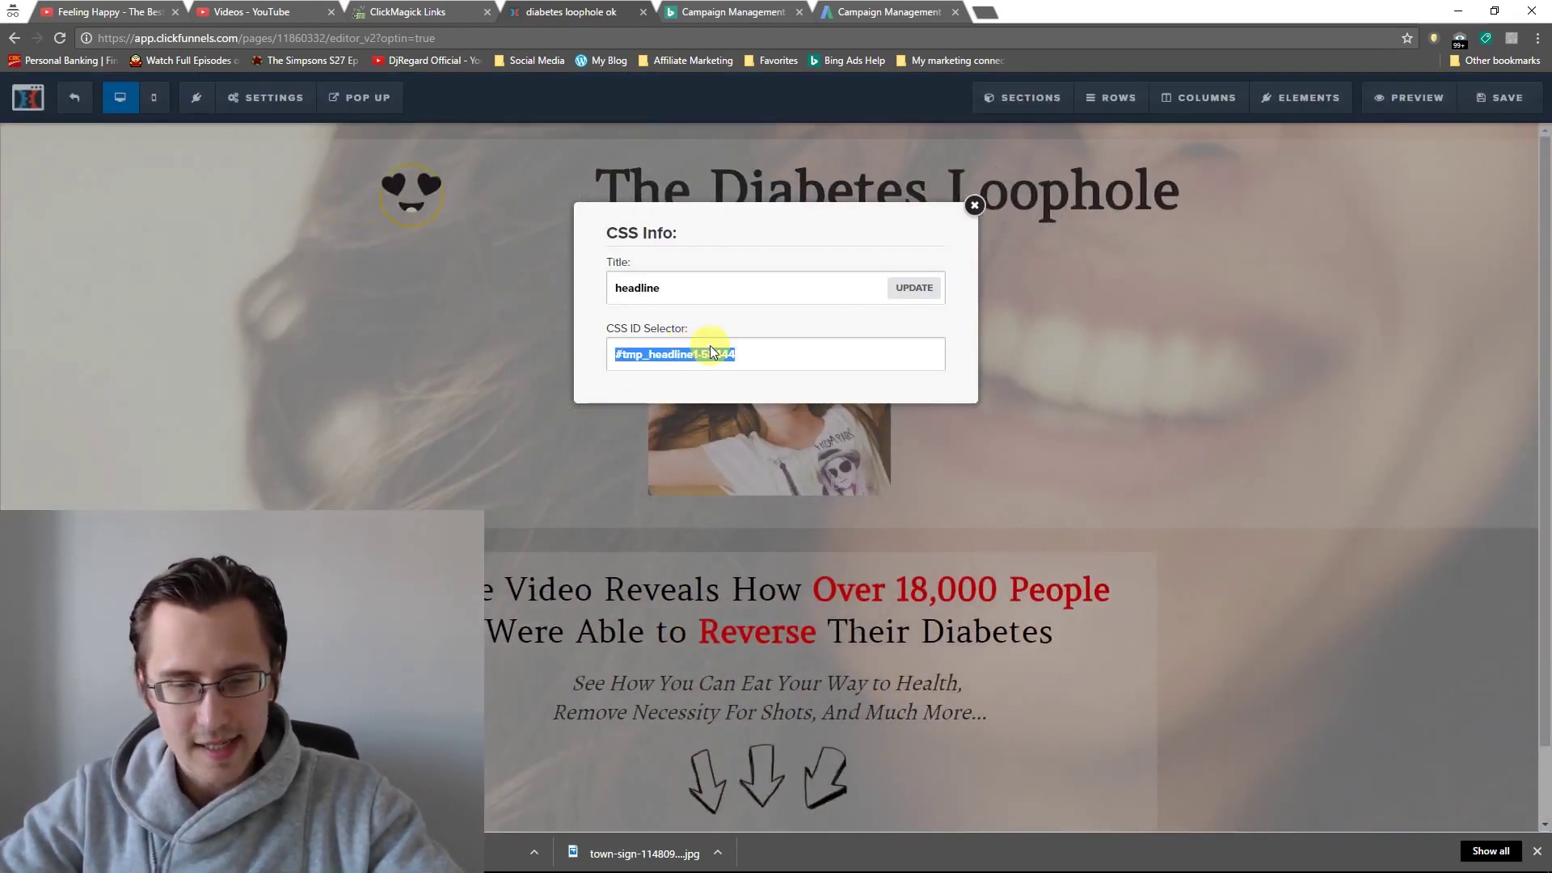
{"action": "left_click", "coordinate": [973, 206]}
{"action": "left_click", "coordinate": [270, 97]}
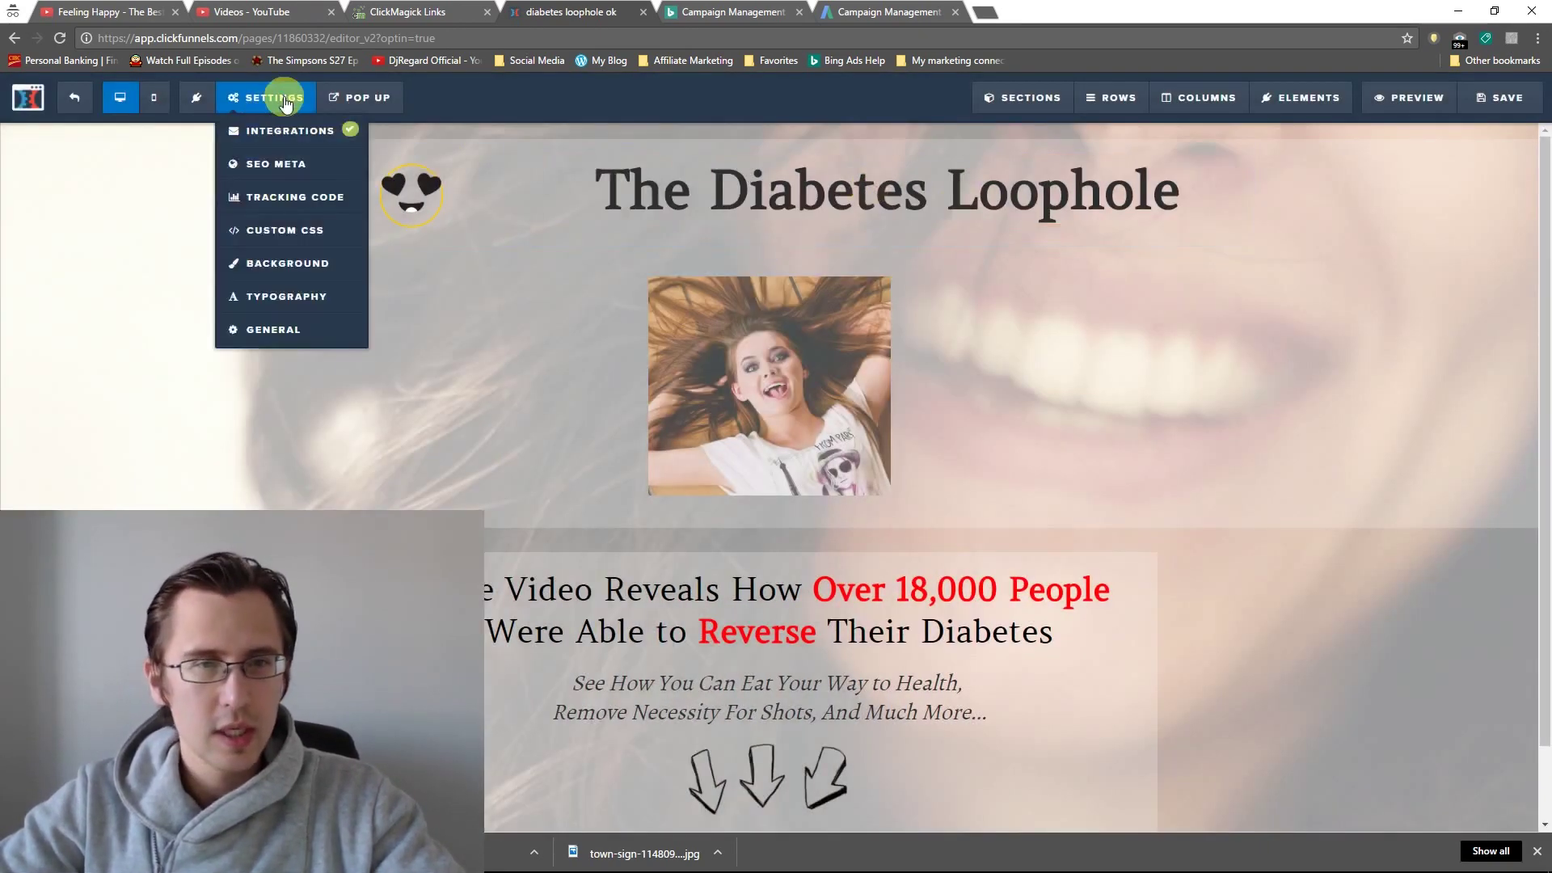
{"action": "left_click", "coordinate": [307, 234]}
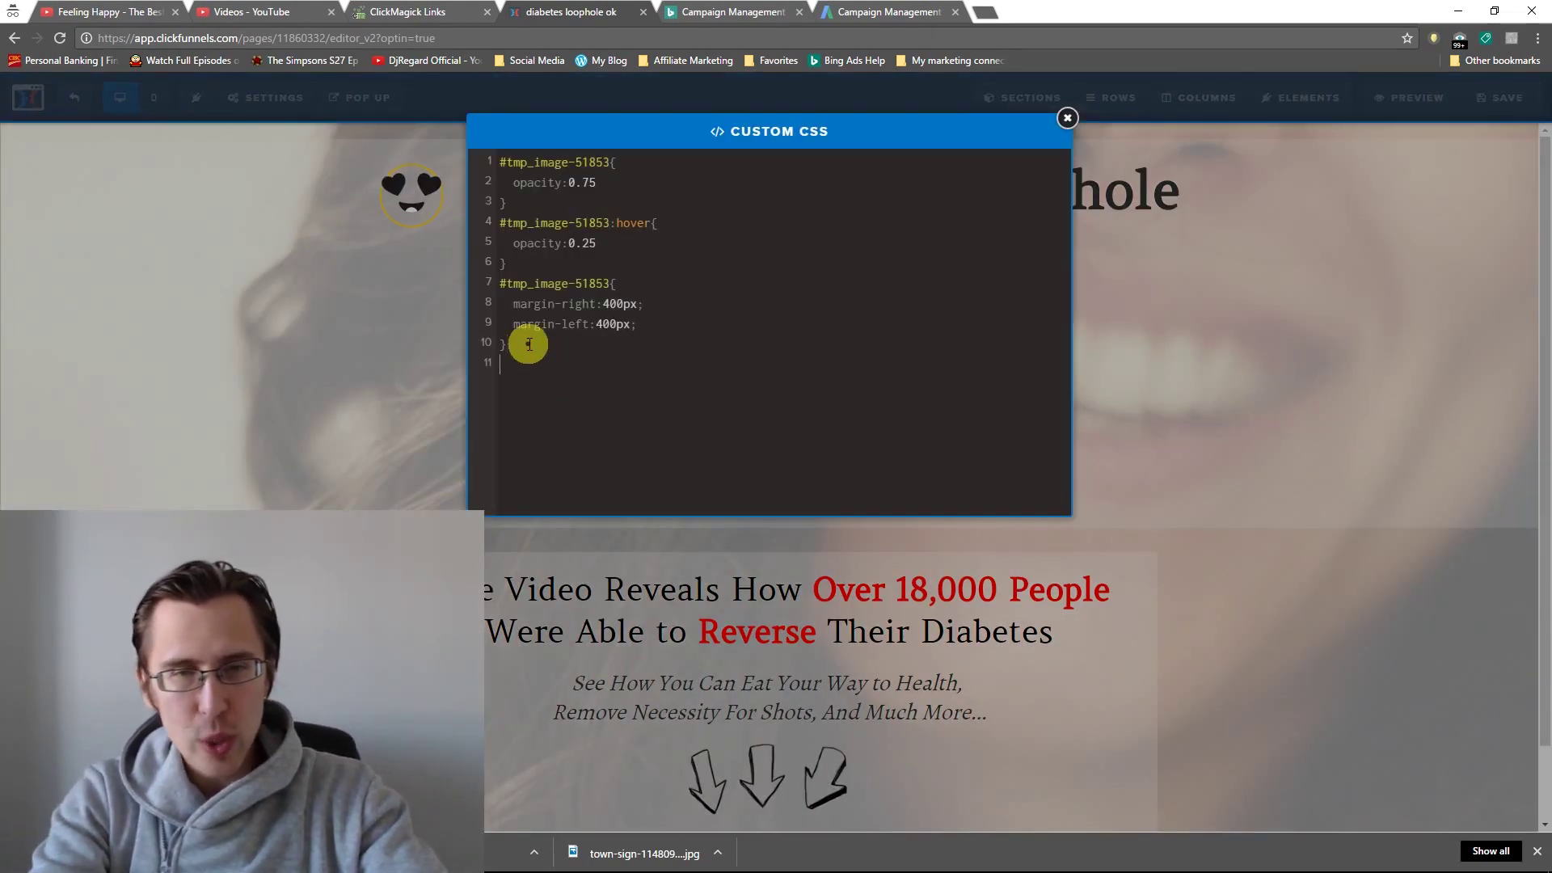
- Add a #tmp_headline1-58444 rule with margin-right and margin-left of 20px
{"action": "key", "text": "ctrl+v"}
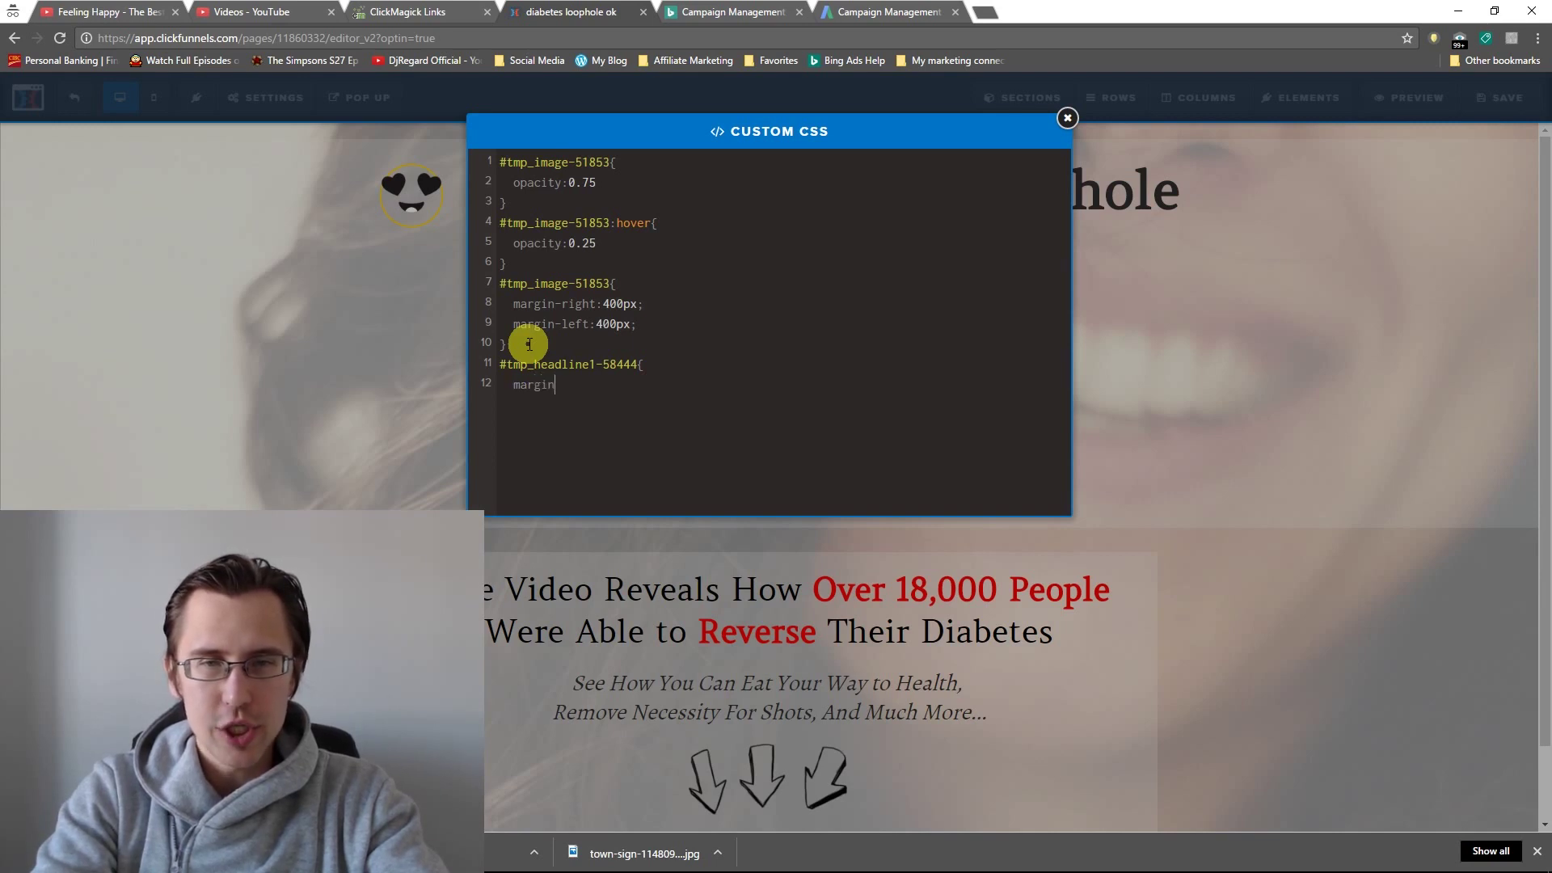
{"action": "type", "text": "t:20"}
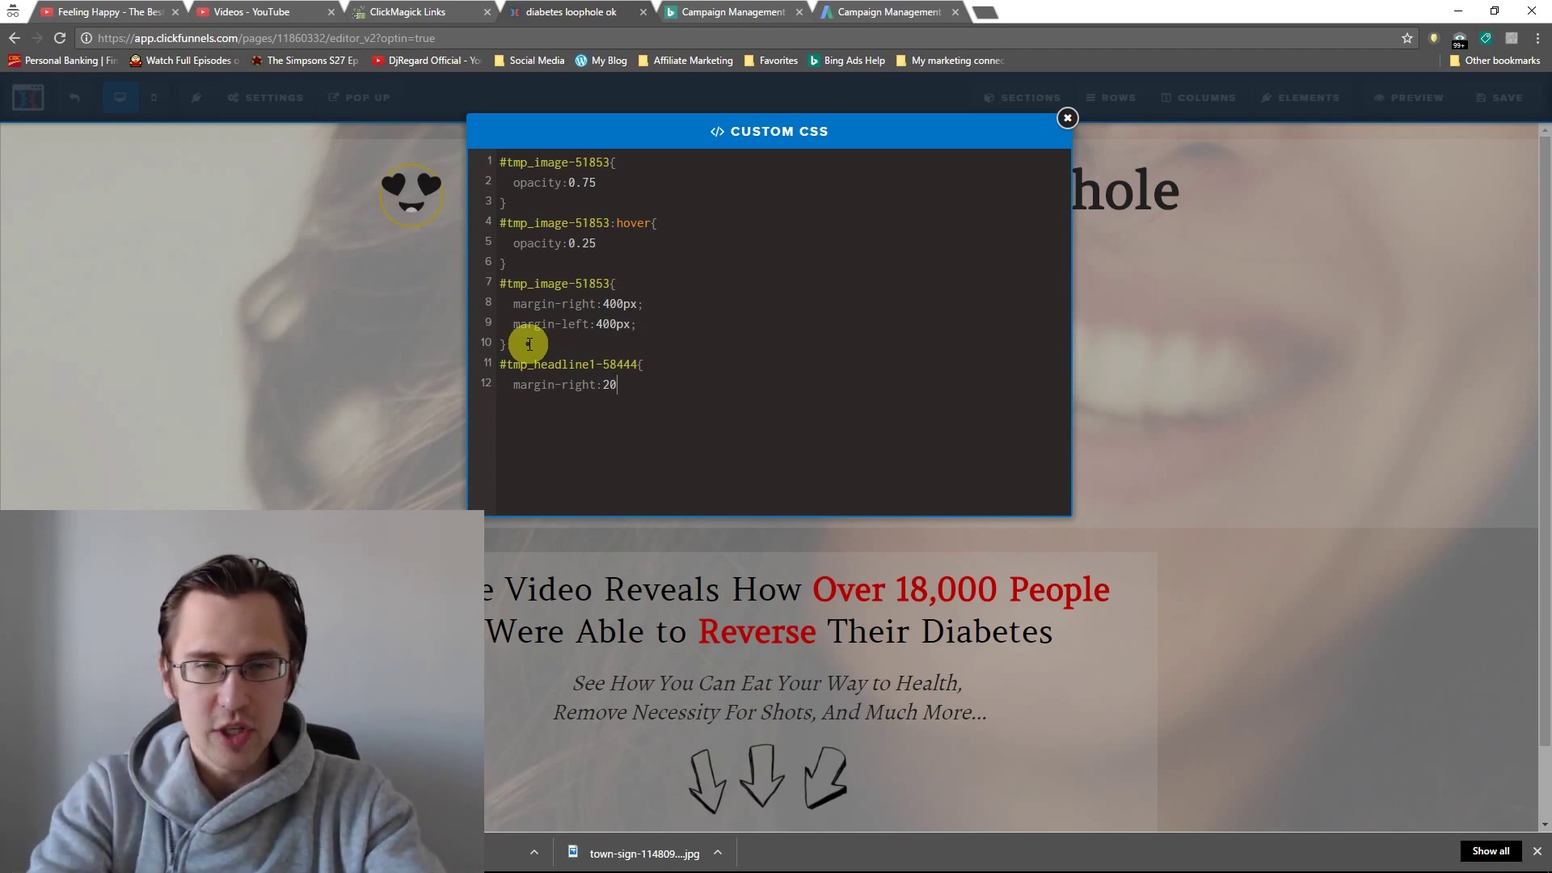
{"action": "type", "text": "px;"}
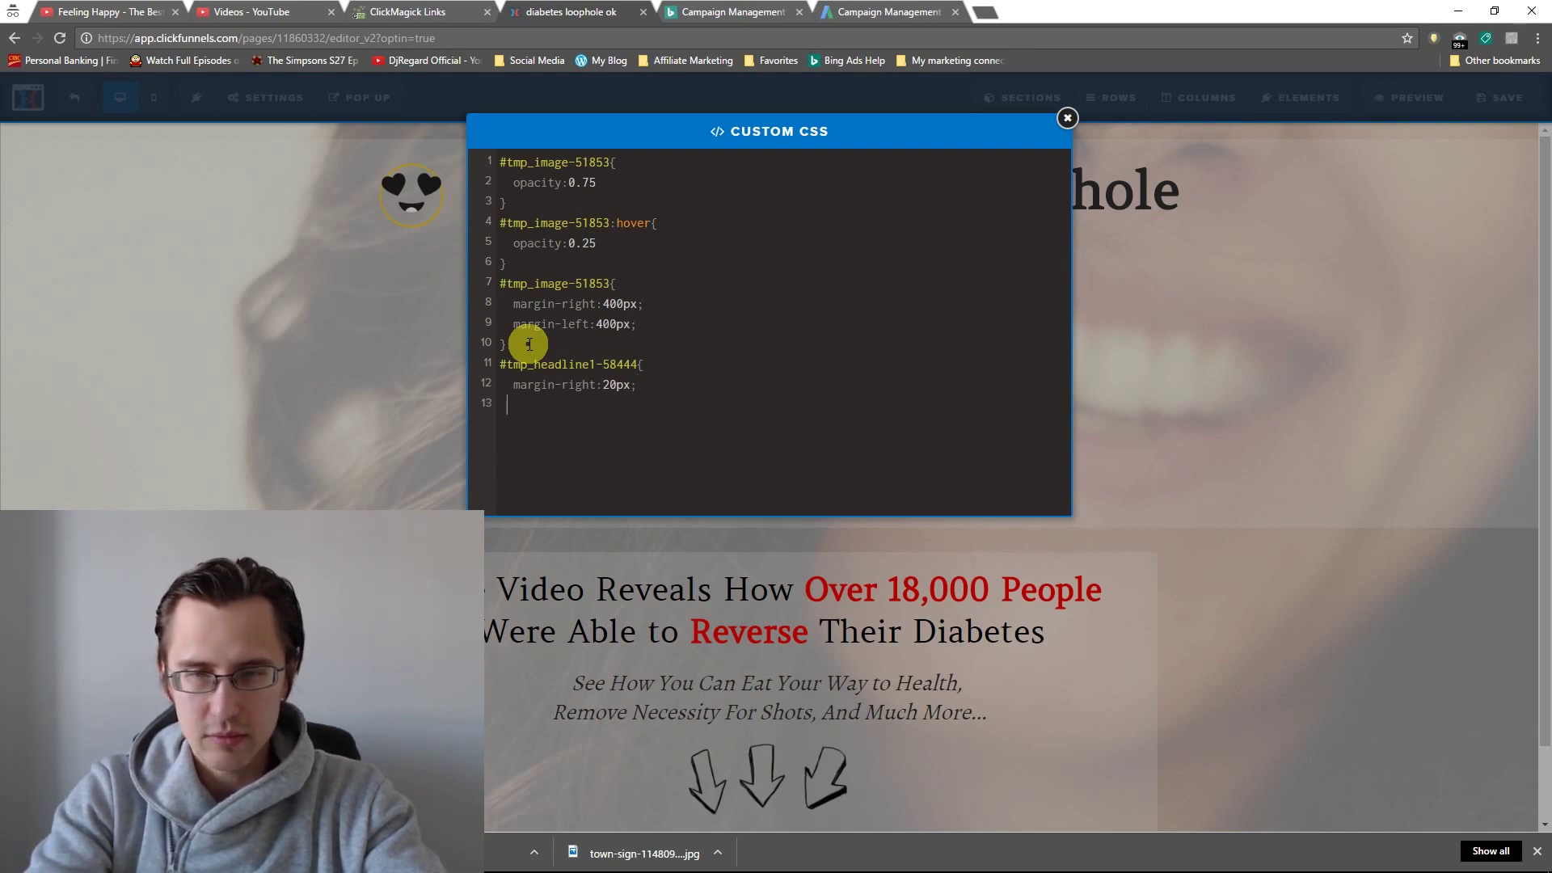
{"action": "key", "text": "BackSpace"}
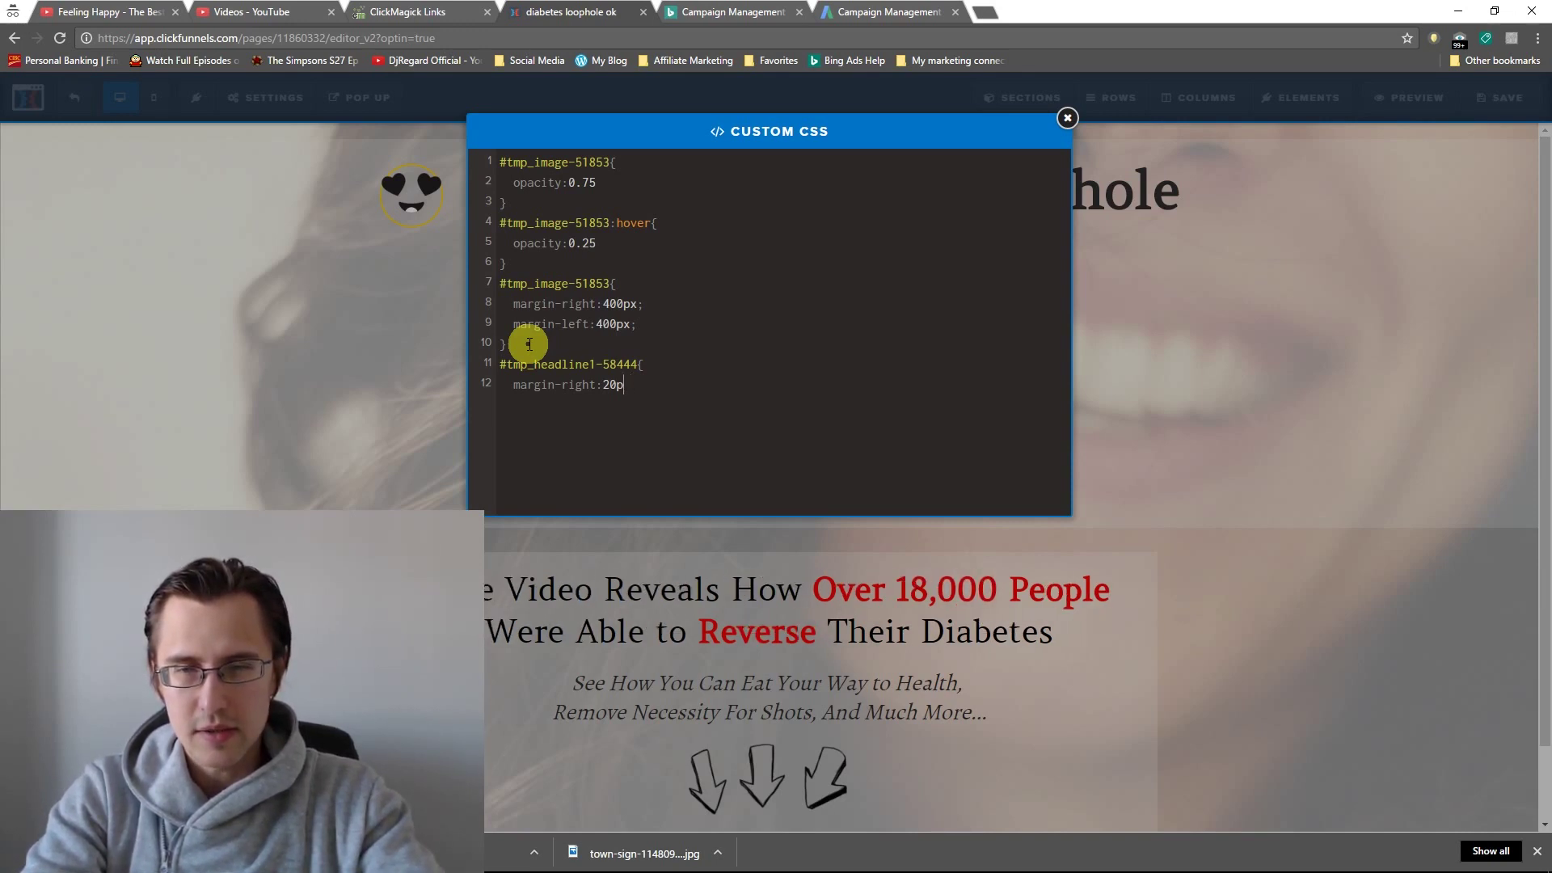
{"action": "type", "text": "x"}
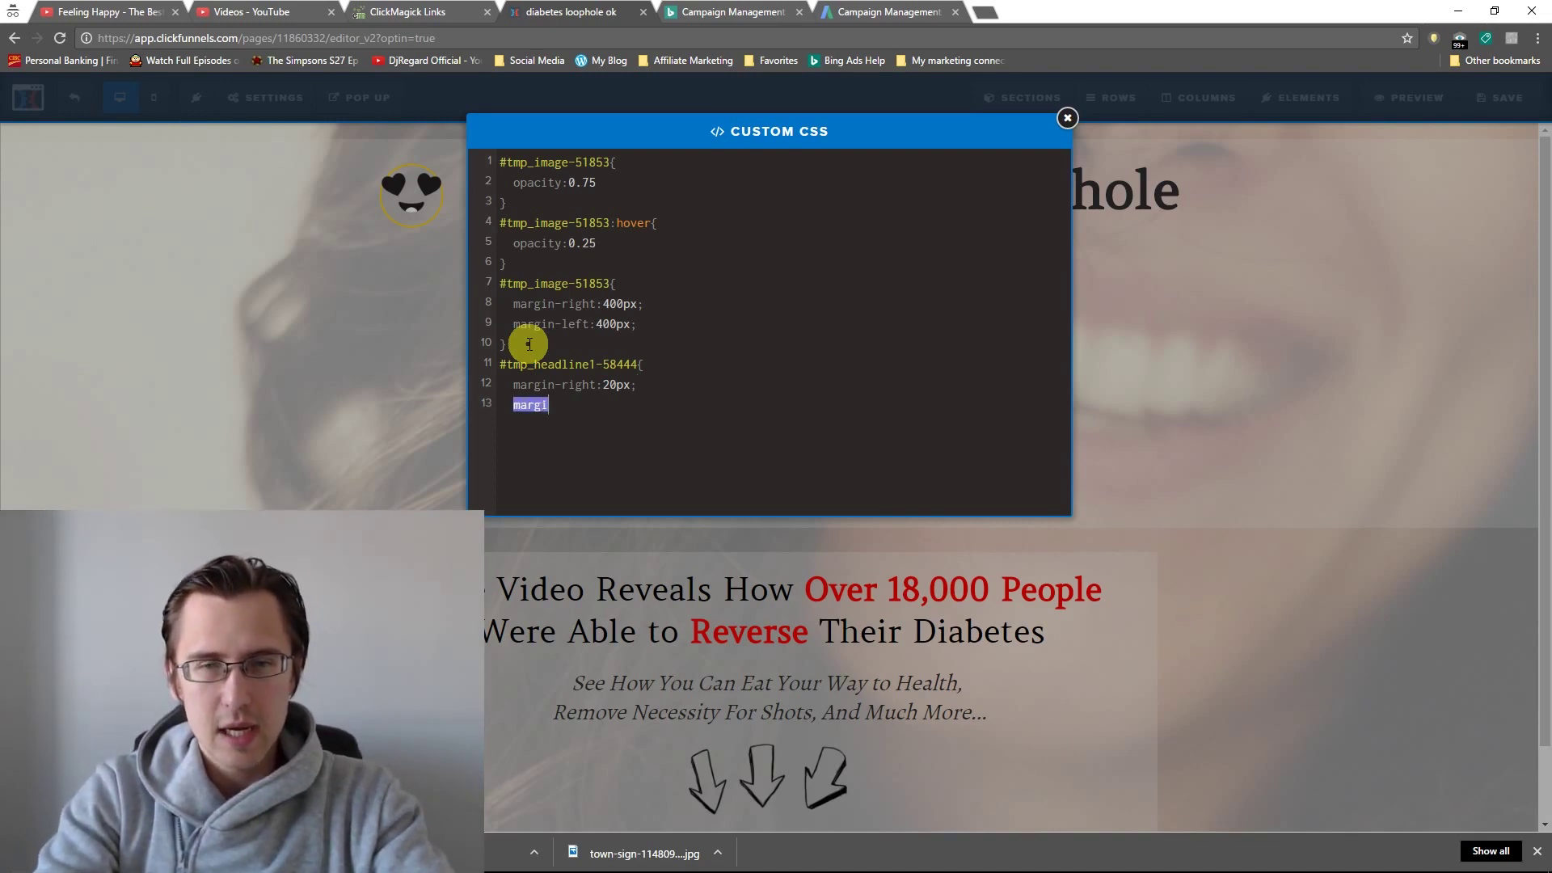
{"action": "type", "text": "left"}
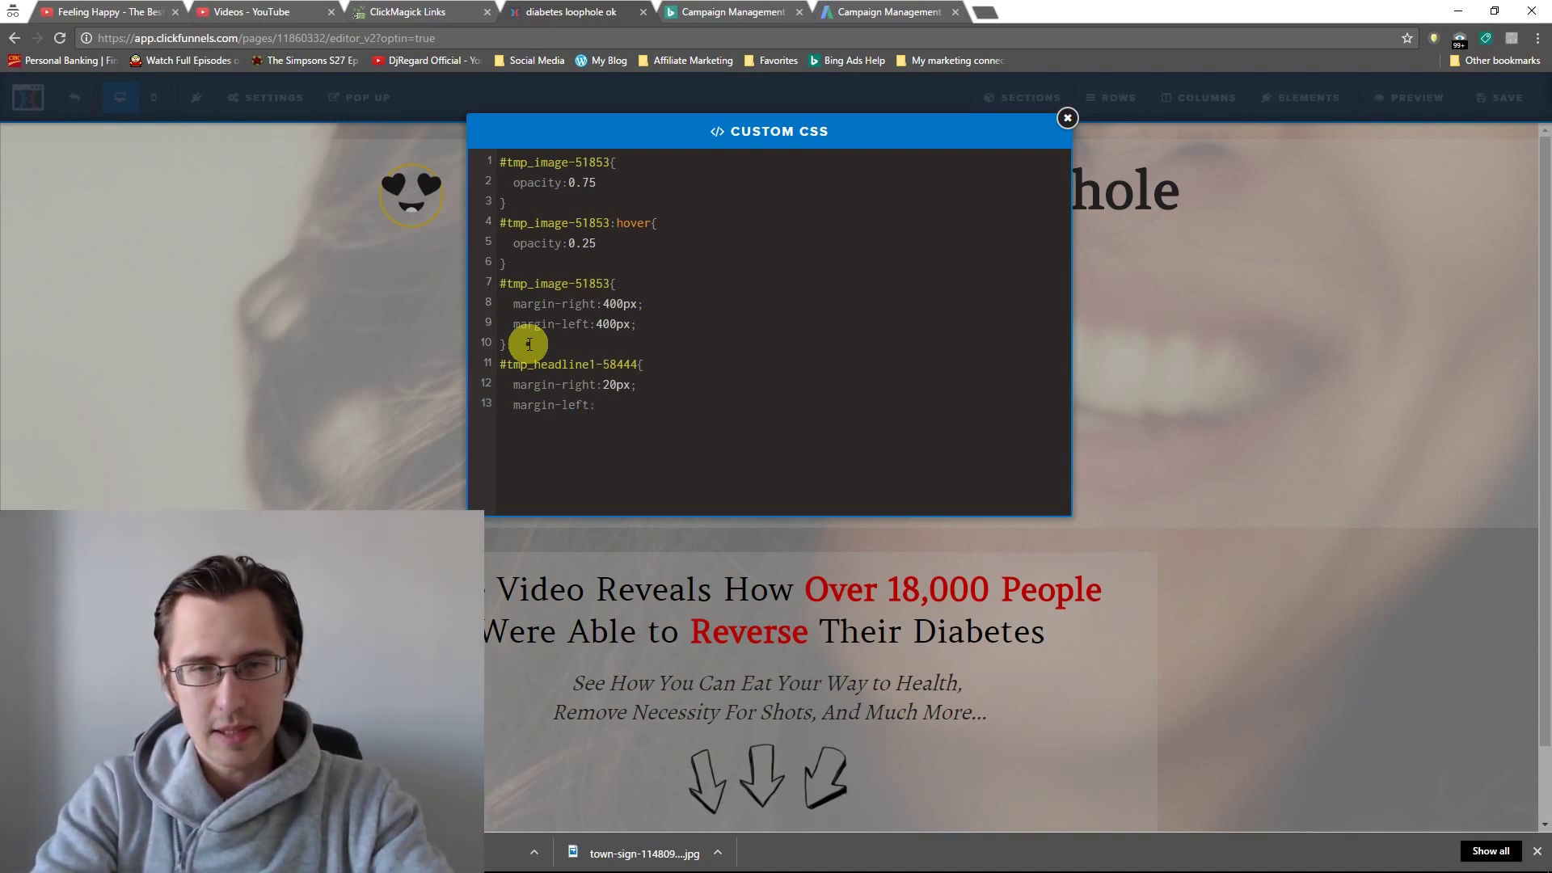
{"action": "type", "text": ":20px;"}
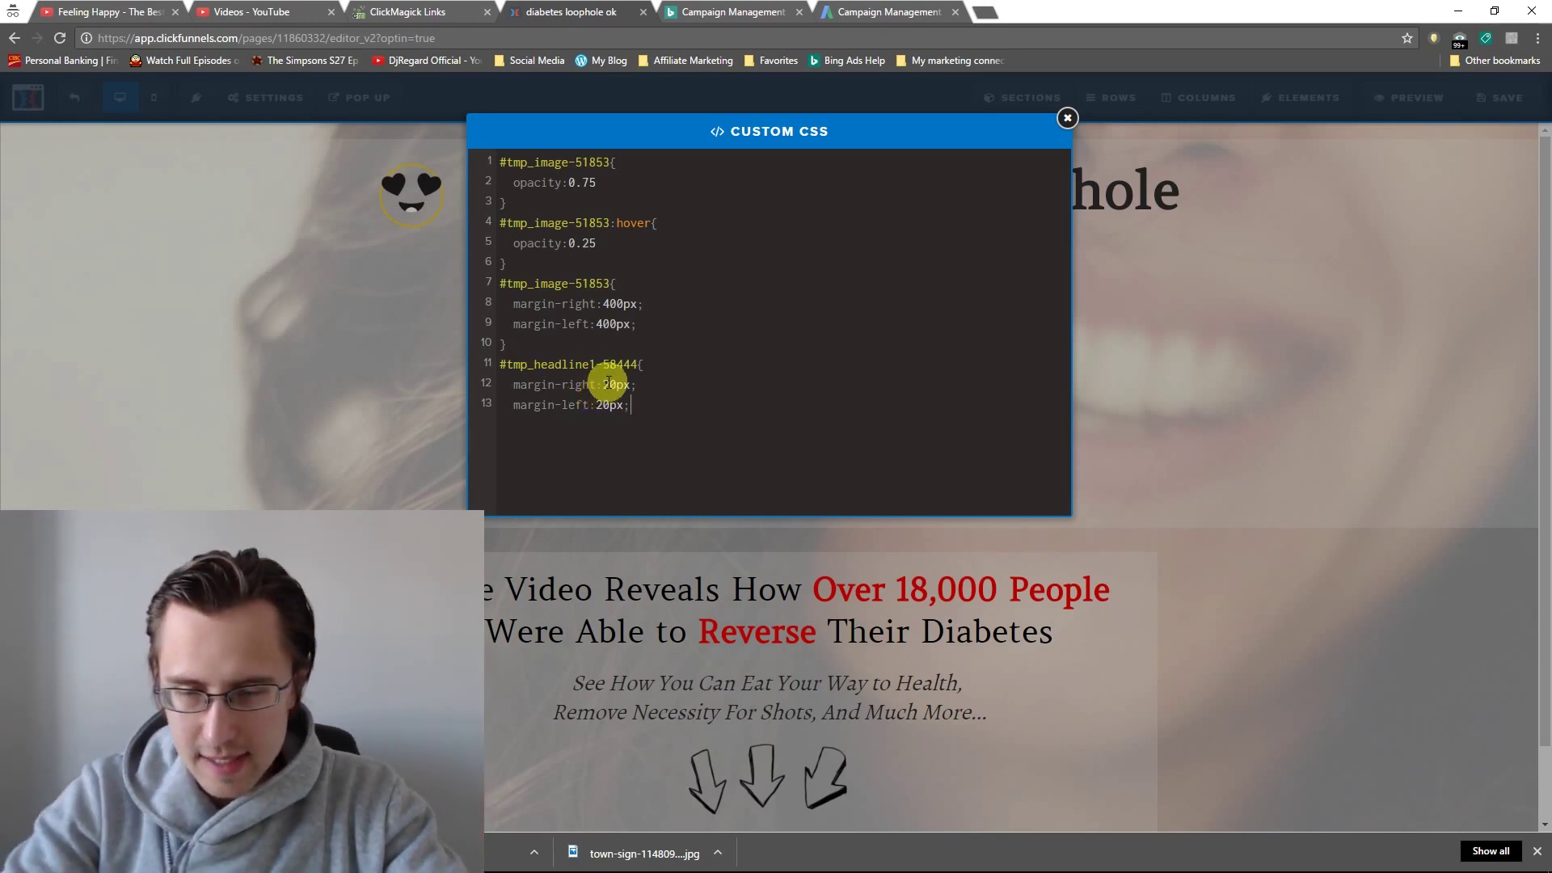
{"action": "key", "text": "Down"}
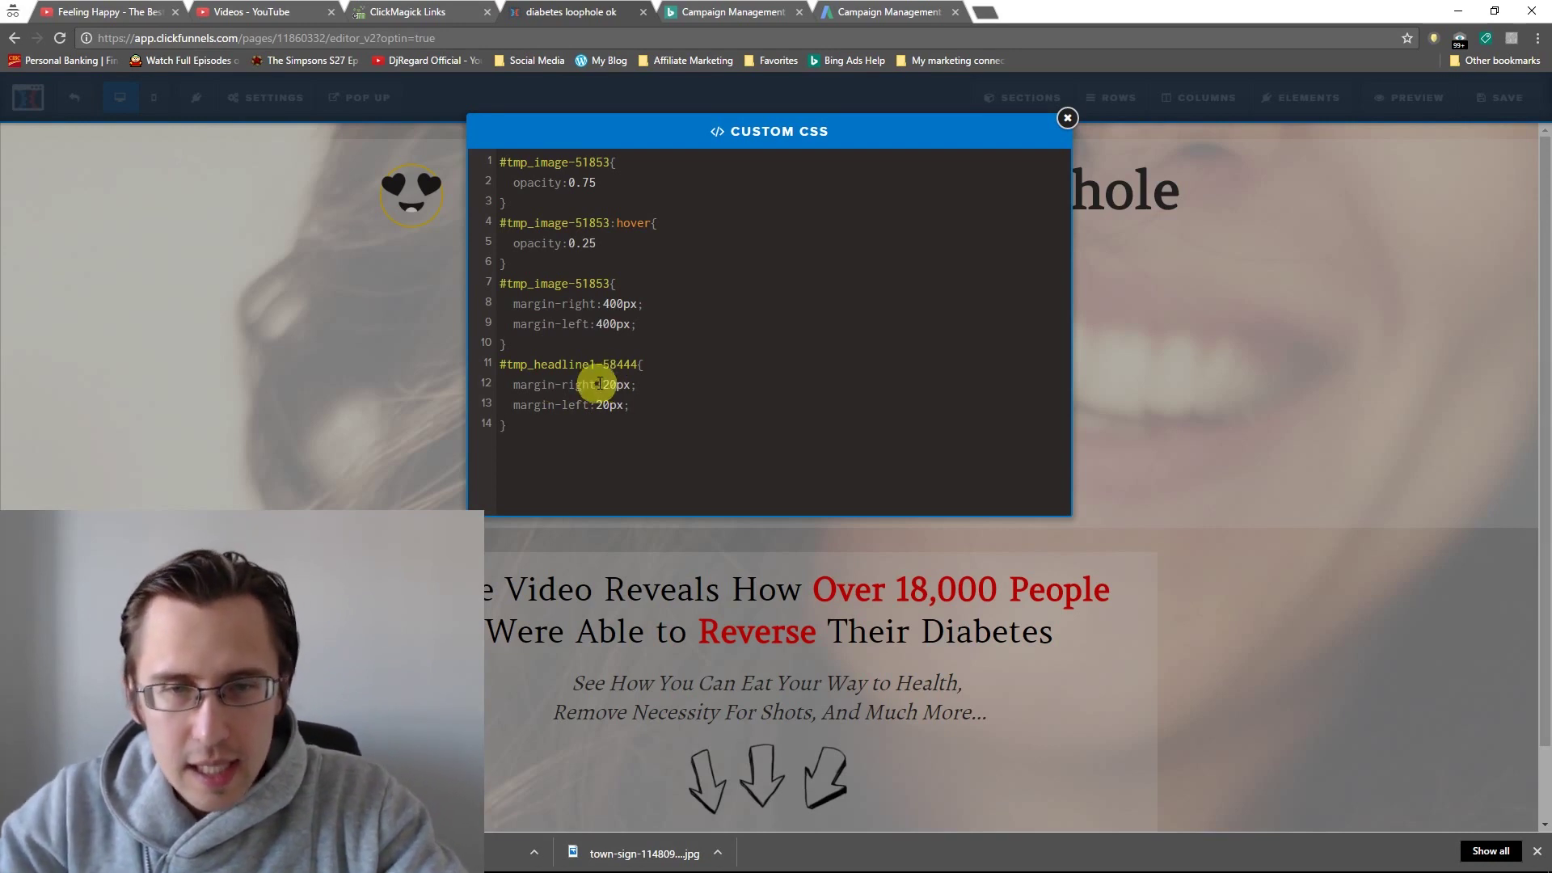
- Raise both headline margins to 100px, then settle on 50px each
{"action": "left_click", "coordinate": [605, 388]}
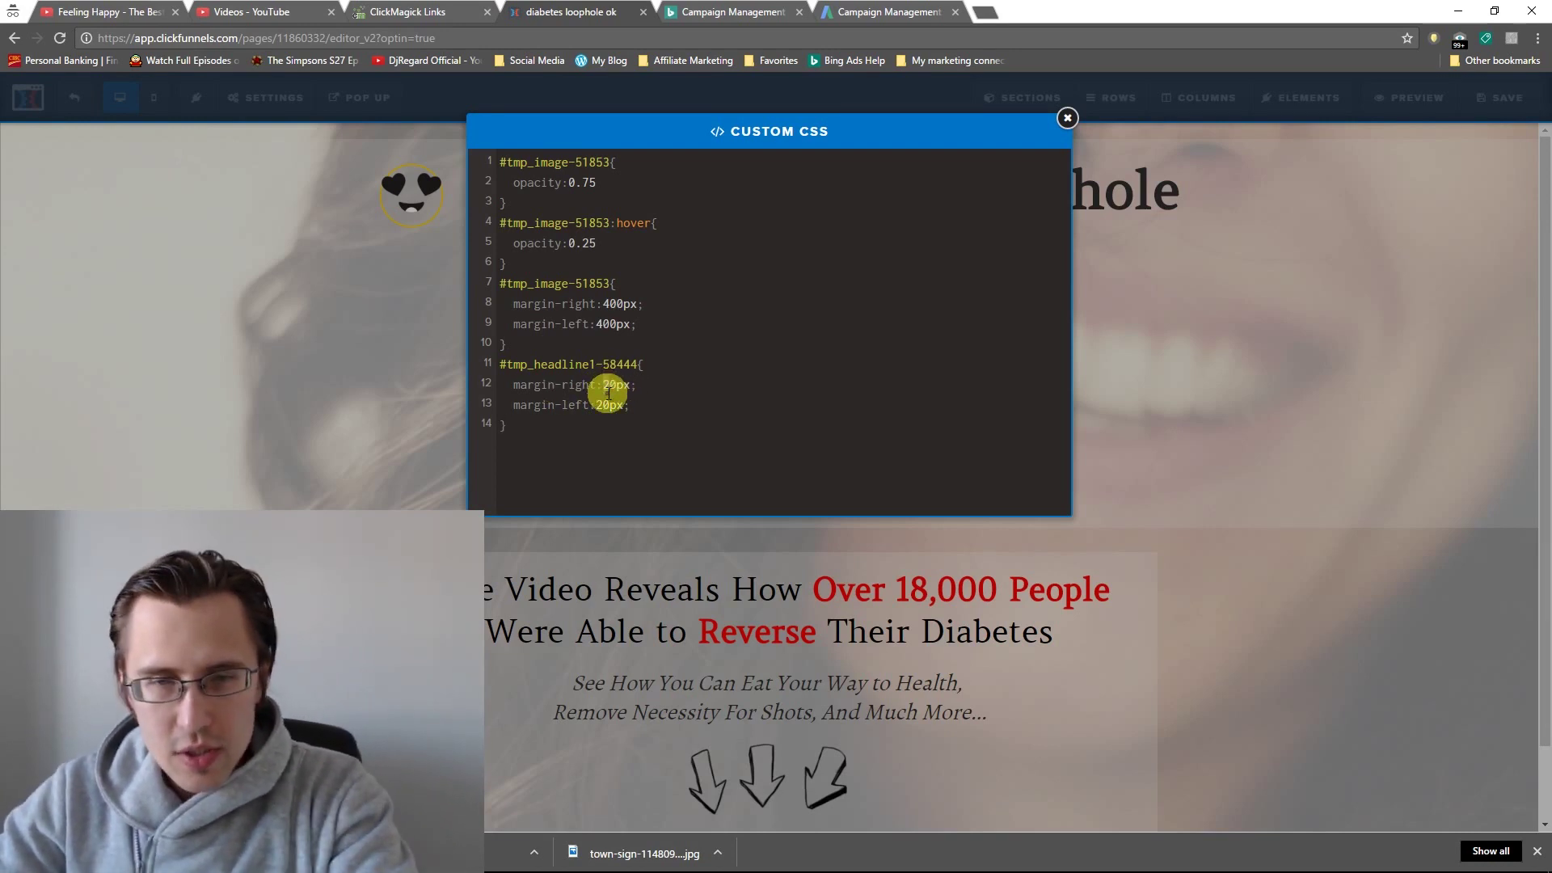
{"action": "key", "text": "BackSpace"}
{"action": "type", "text": "10"}
{"action": "left_click", "coordinate": [596, 408]}
{"action": "key", "text": "BackSpace"}
{"action": "type", "text": "10"}
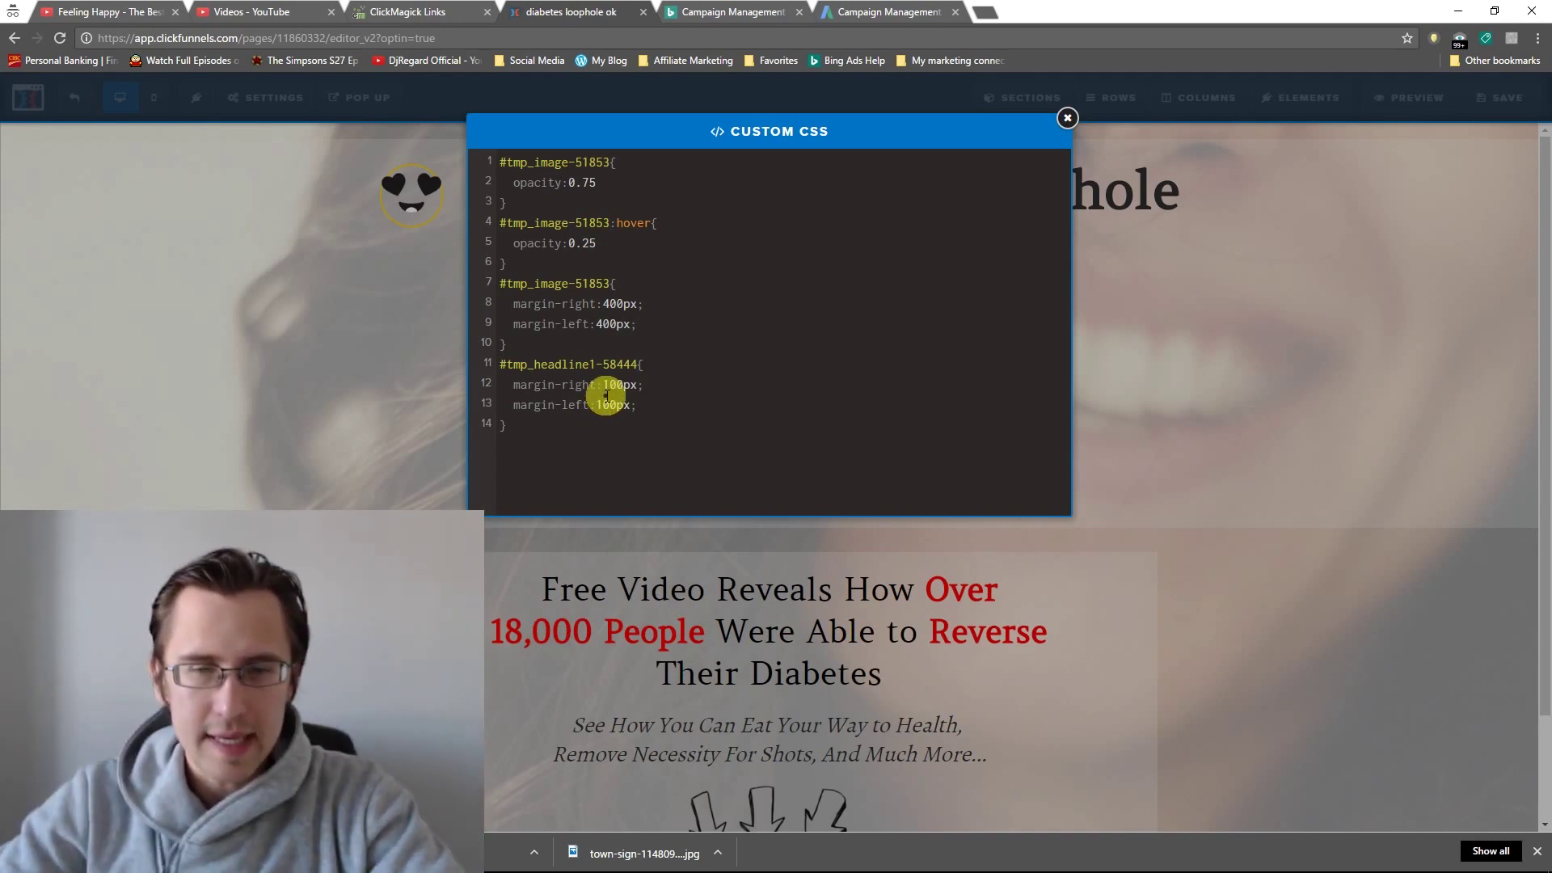
{"action": "left_click", "coordinate": [606, 386]}
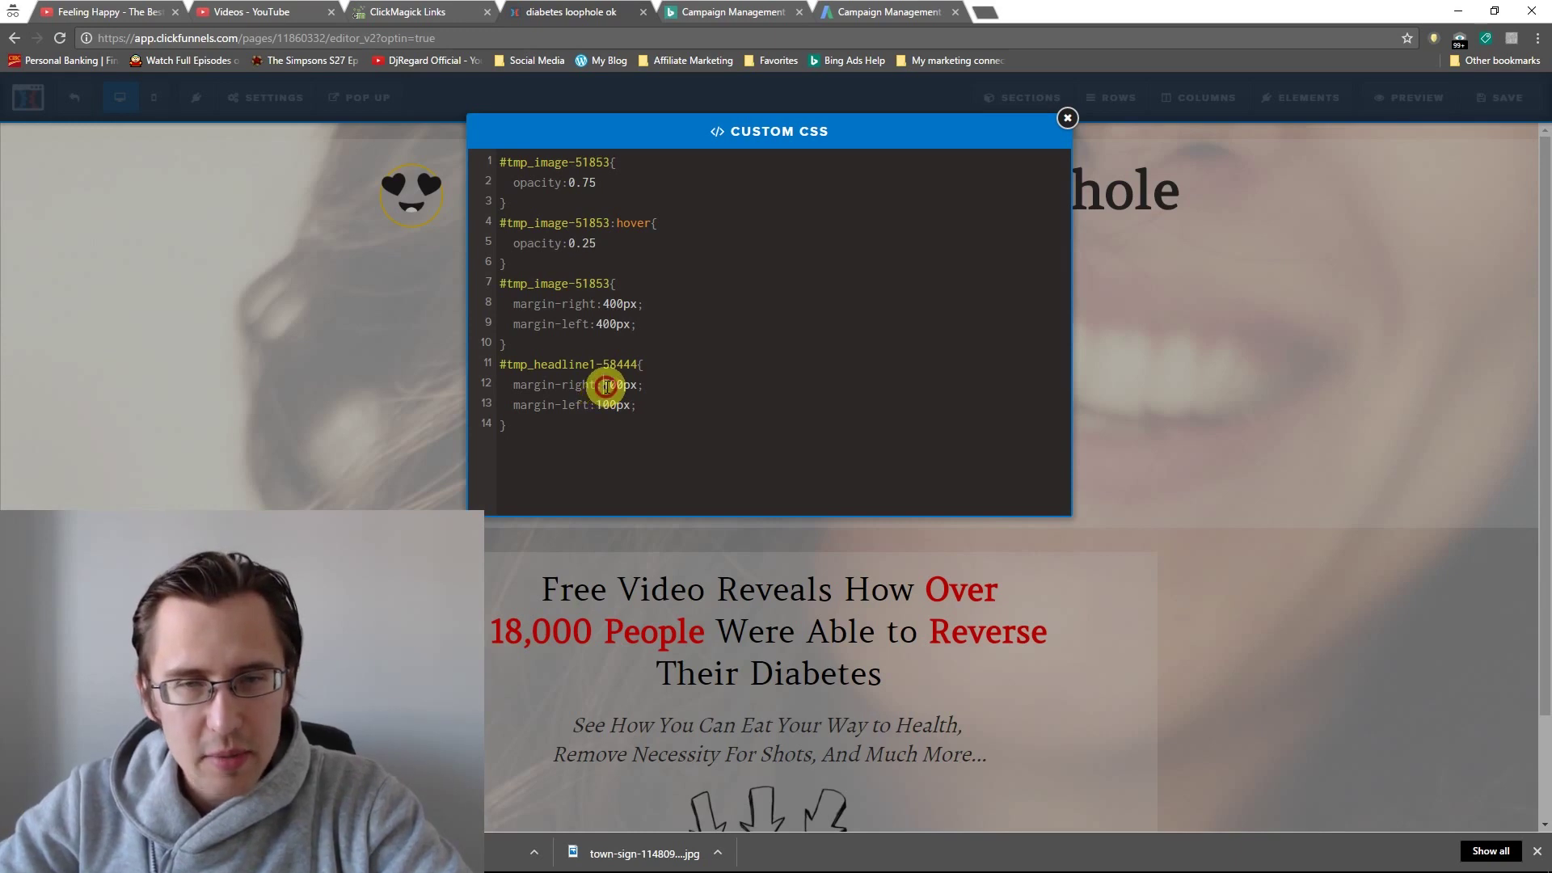
{"action": "key", "text": "BackSpace"}
{"action": "key", "text": "BackSpace"}
{"action": "type", "text": "5"}
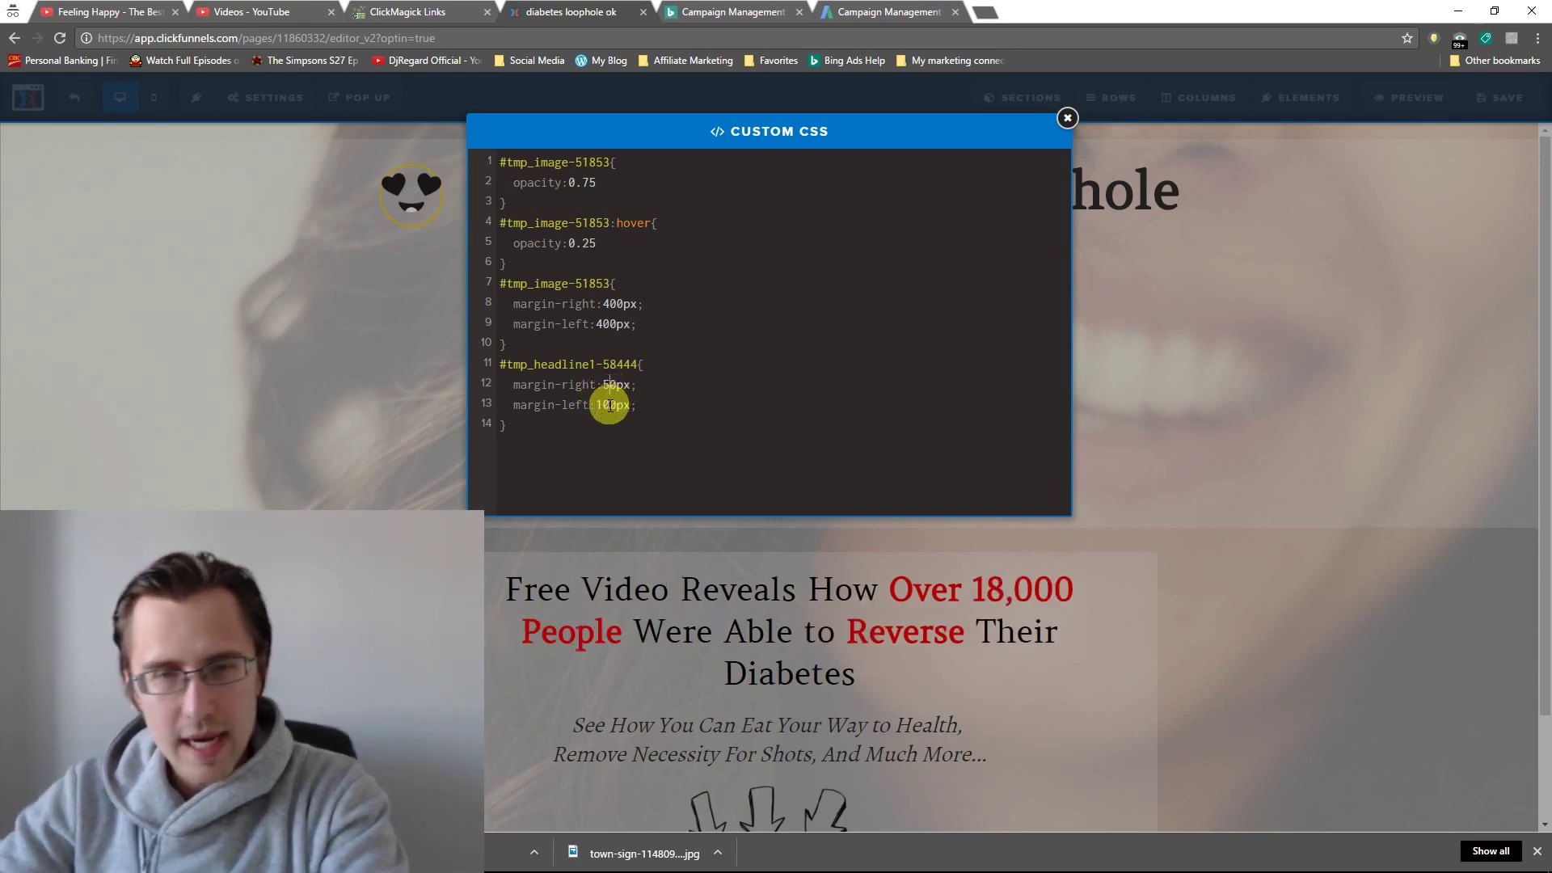
{"action": "left_click_drag", "start_coordinate": [599, 410], "coordinate": [608, 410]}
{"action": "type", "text": "5"}
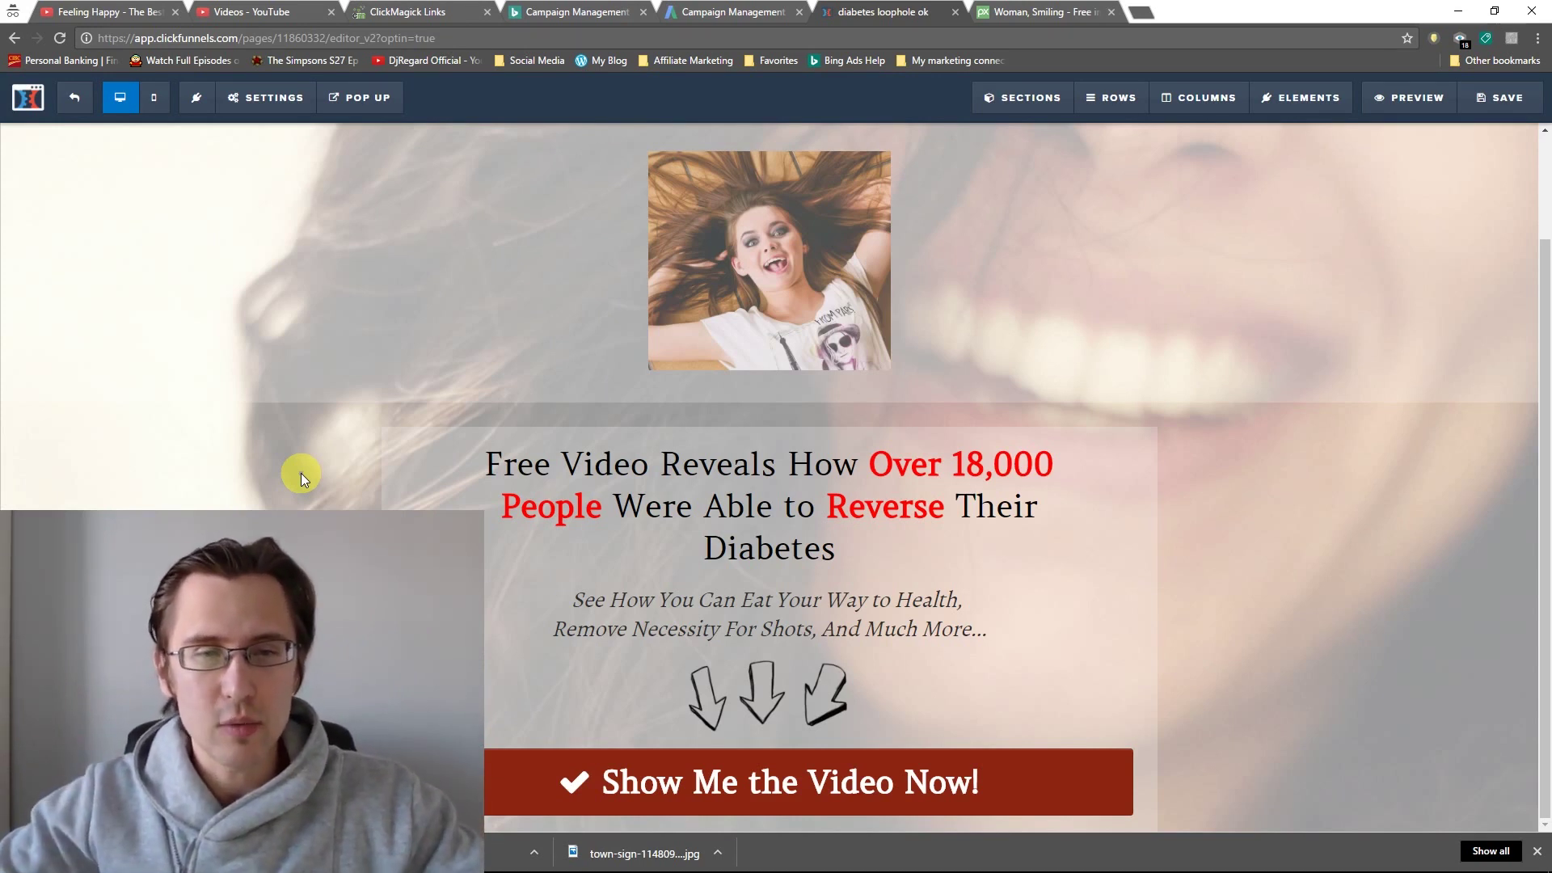
- Copy the text section's CSS ID #section--61515
{"action": "mouse_move", "coordinate": [1153, 470]}
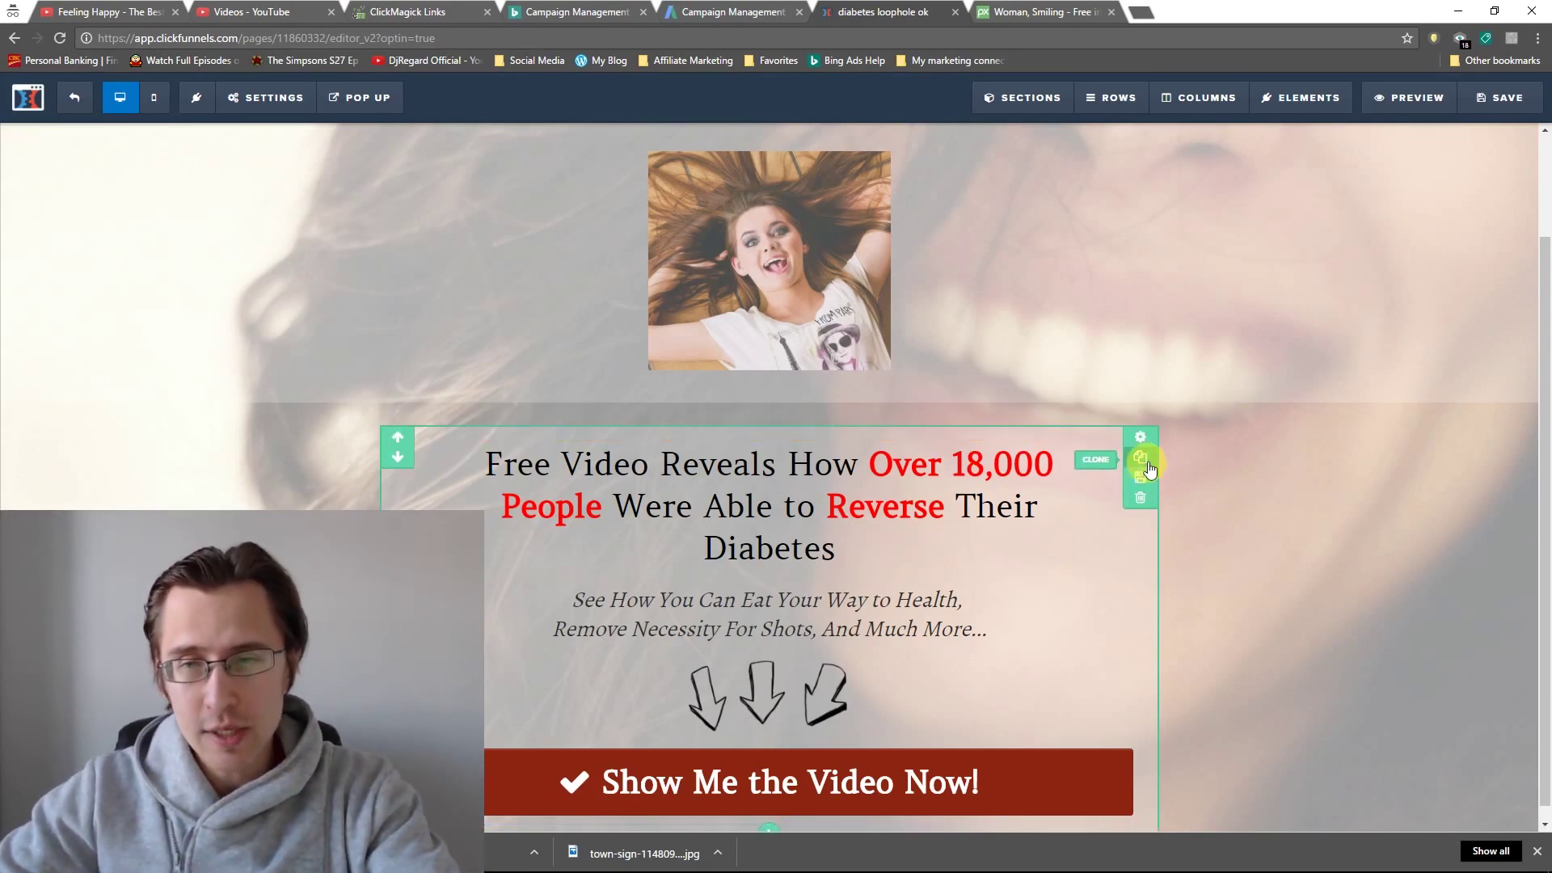
{"action": "left_click", "coordinate": [1146, 441]}
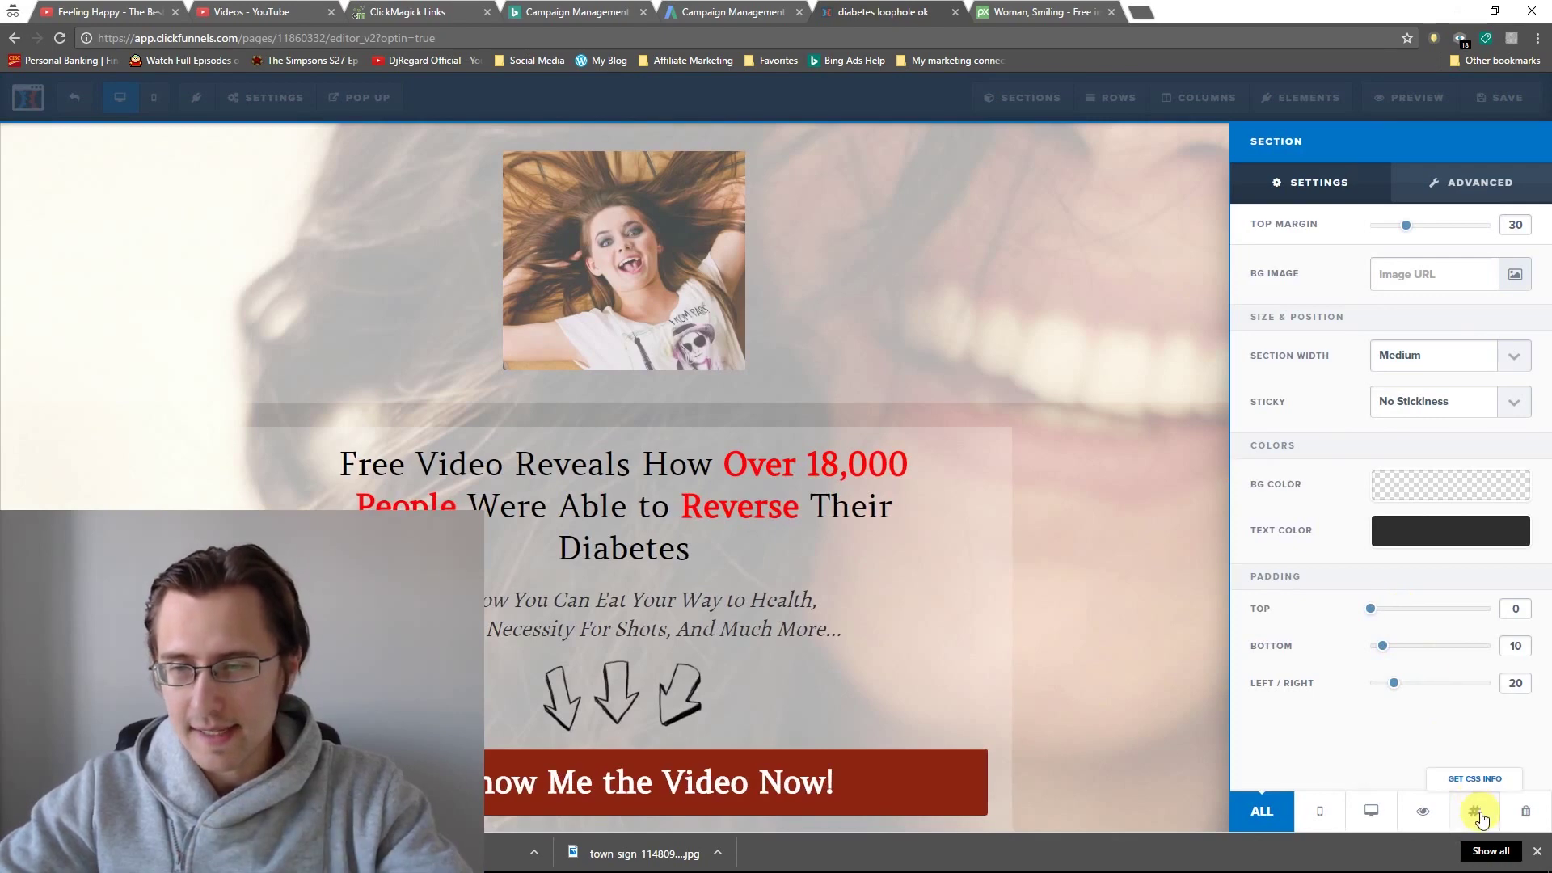
{"action": "left_click", "coordinate": [1478, 813]}
{"action": "triple_click", "coordinate": [671, 356]}
{"action": "key", "text": "ctrl+c"}
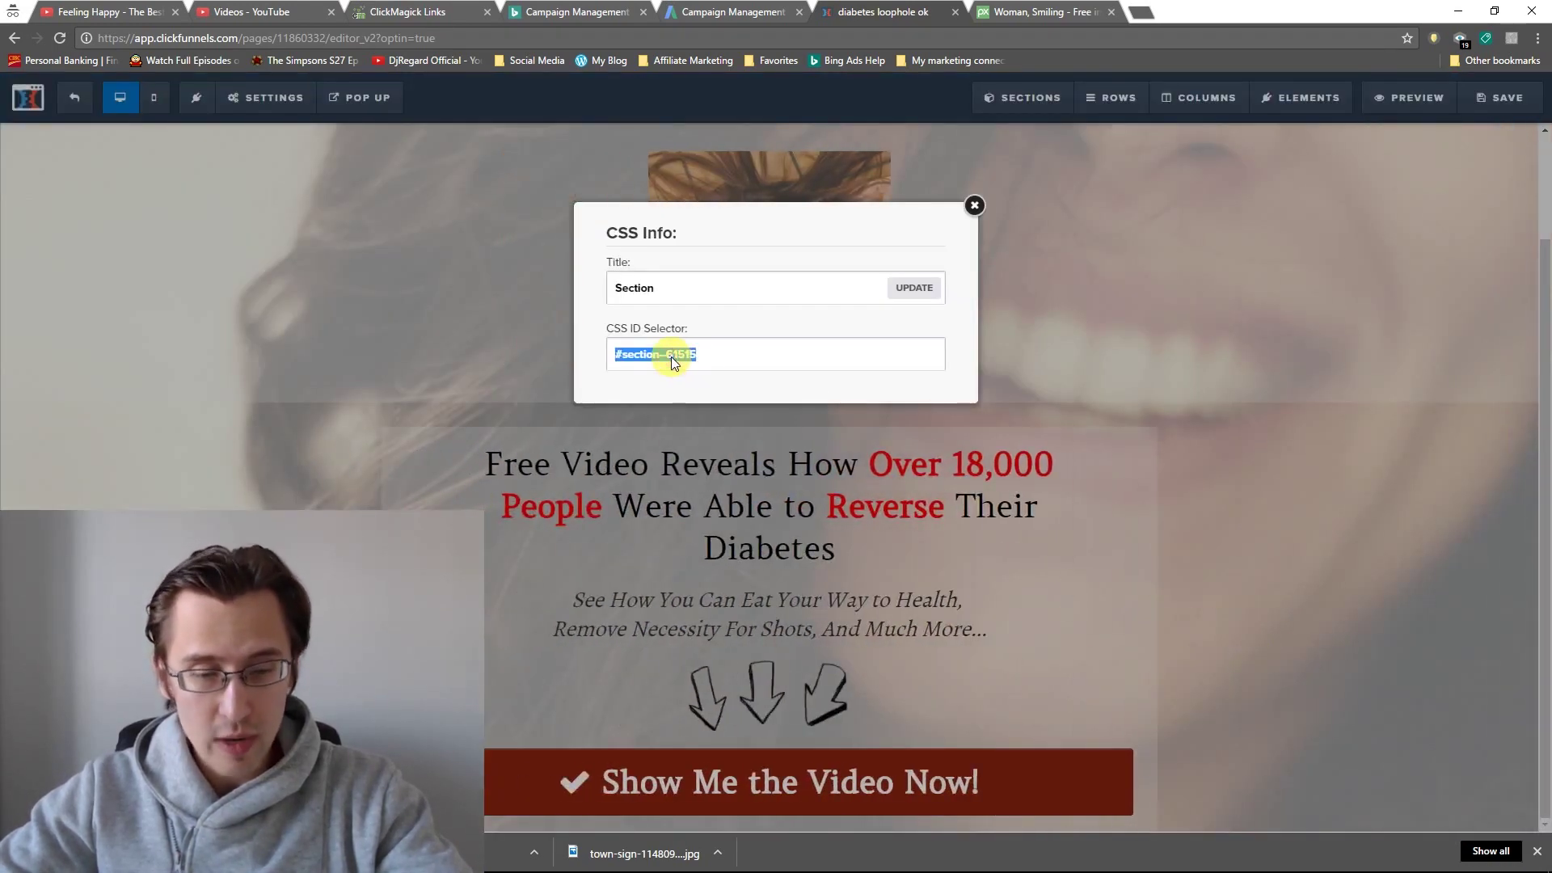
{"action": "left_click", "coordinate": [975, 205]}
- In Custom CSS, add the rule #section--61515{margin-right:50px;} after the existing rules
{"action": "left_click", "coordinate": [266, 97]}
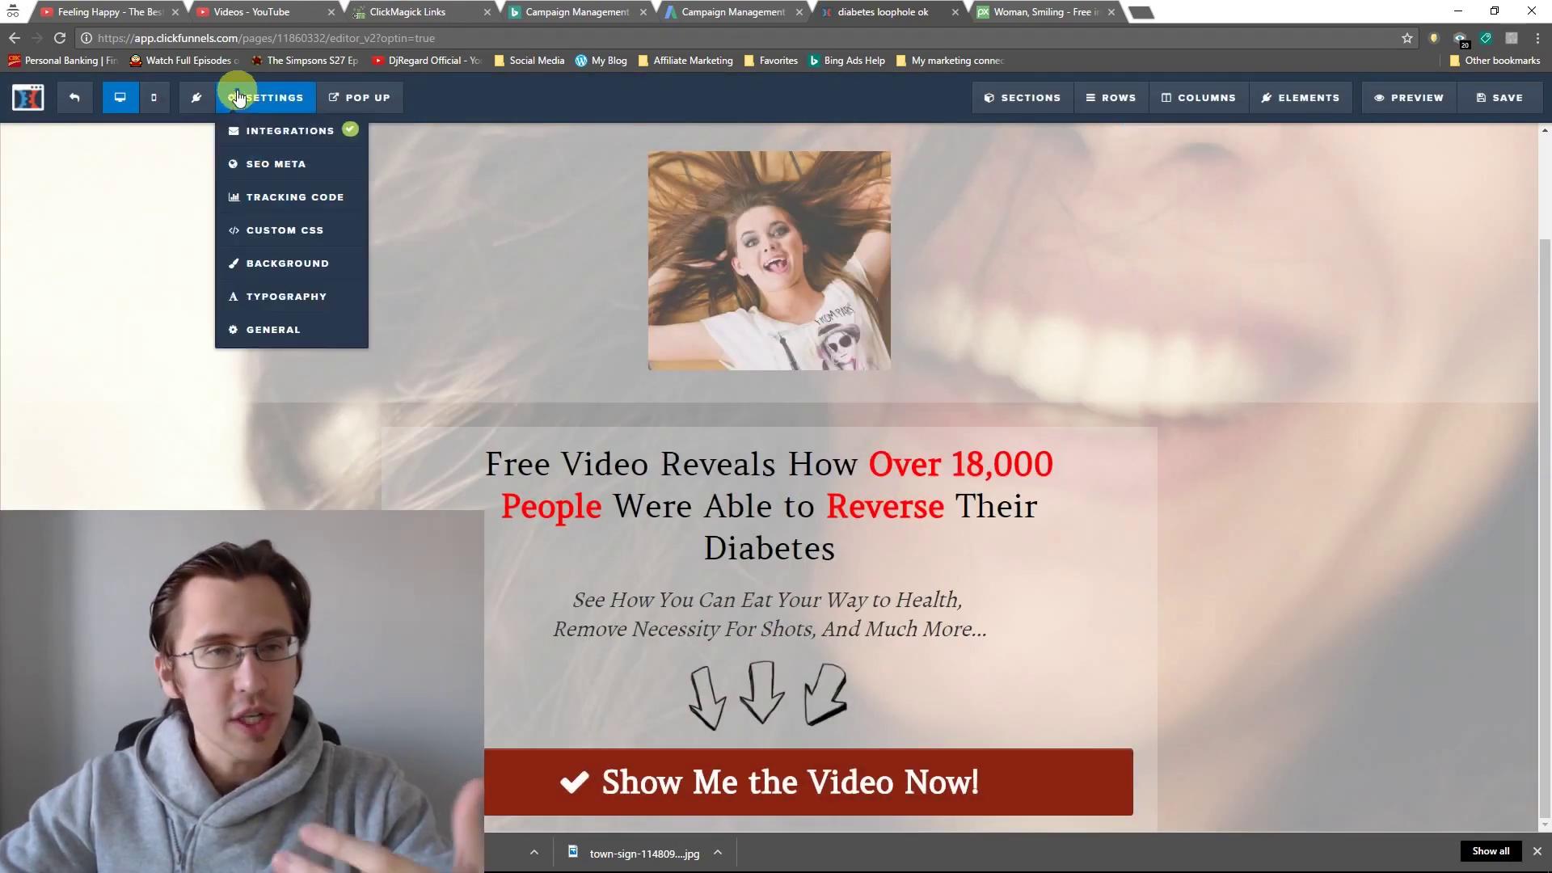
{"action": "left_click", "coordinate": [283, 228]}
{"action": "left_click", "coordinate": [538, 428]}
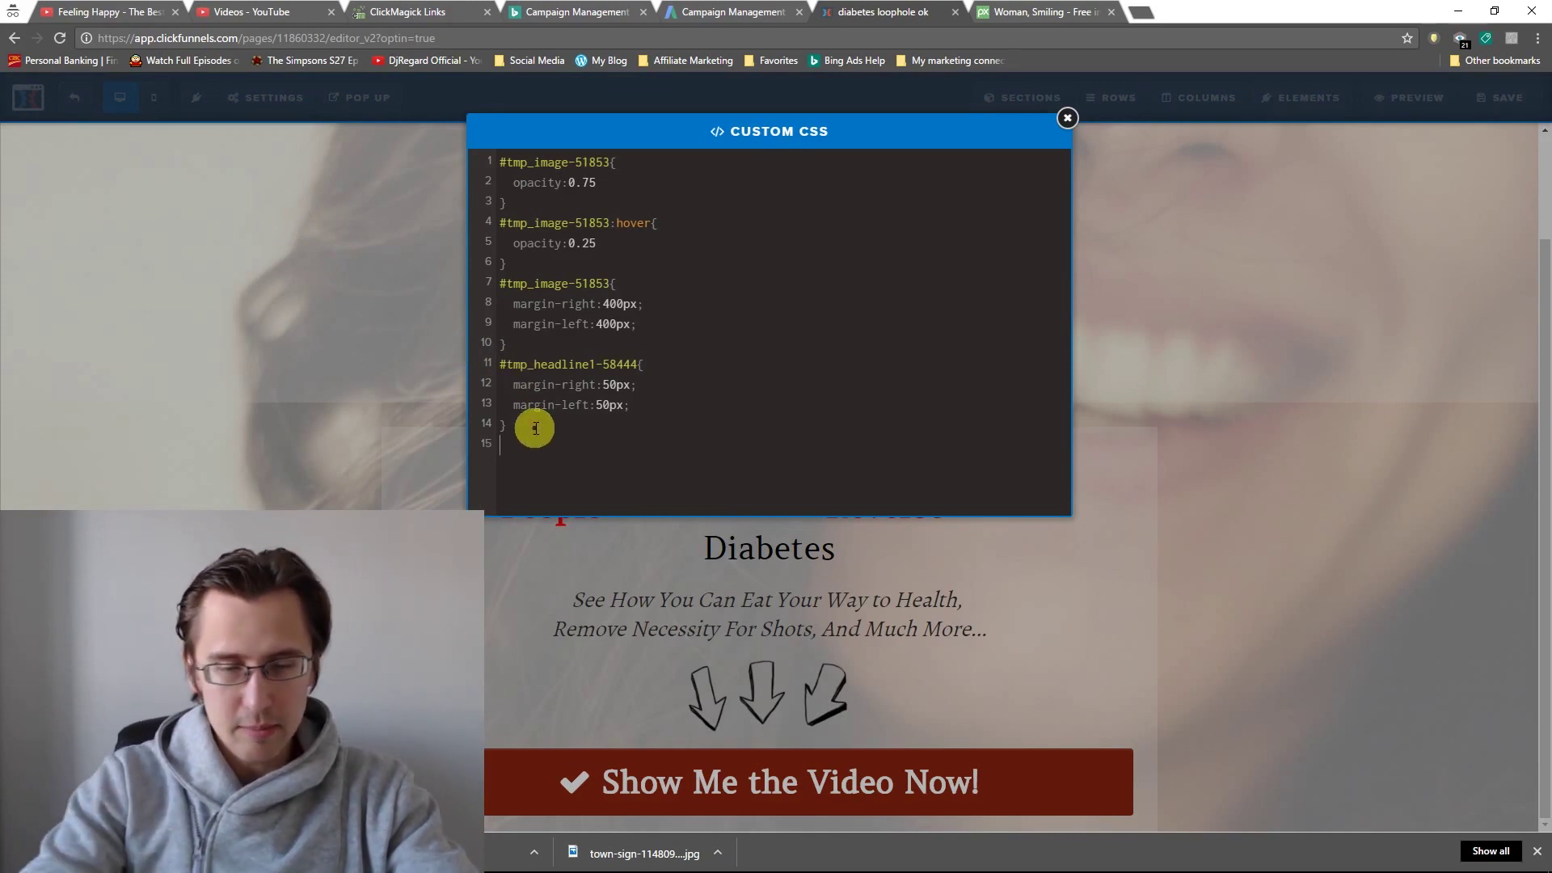
{"action": "key", "text": "Return"}
{"action": "key", "text": "ctrl+v"}
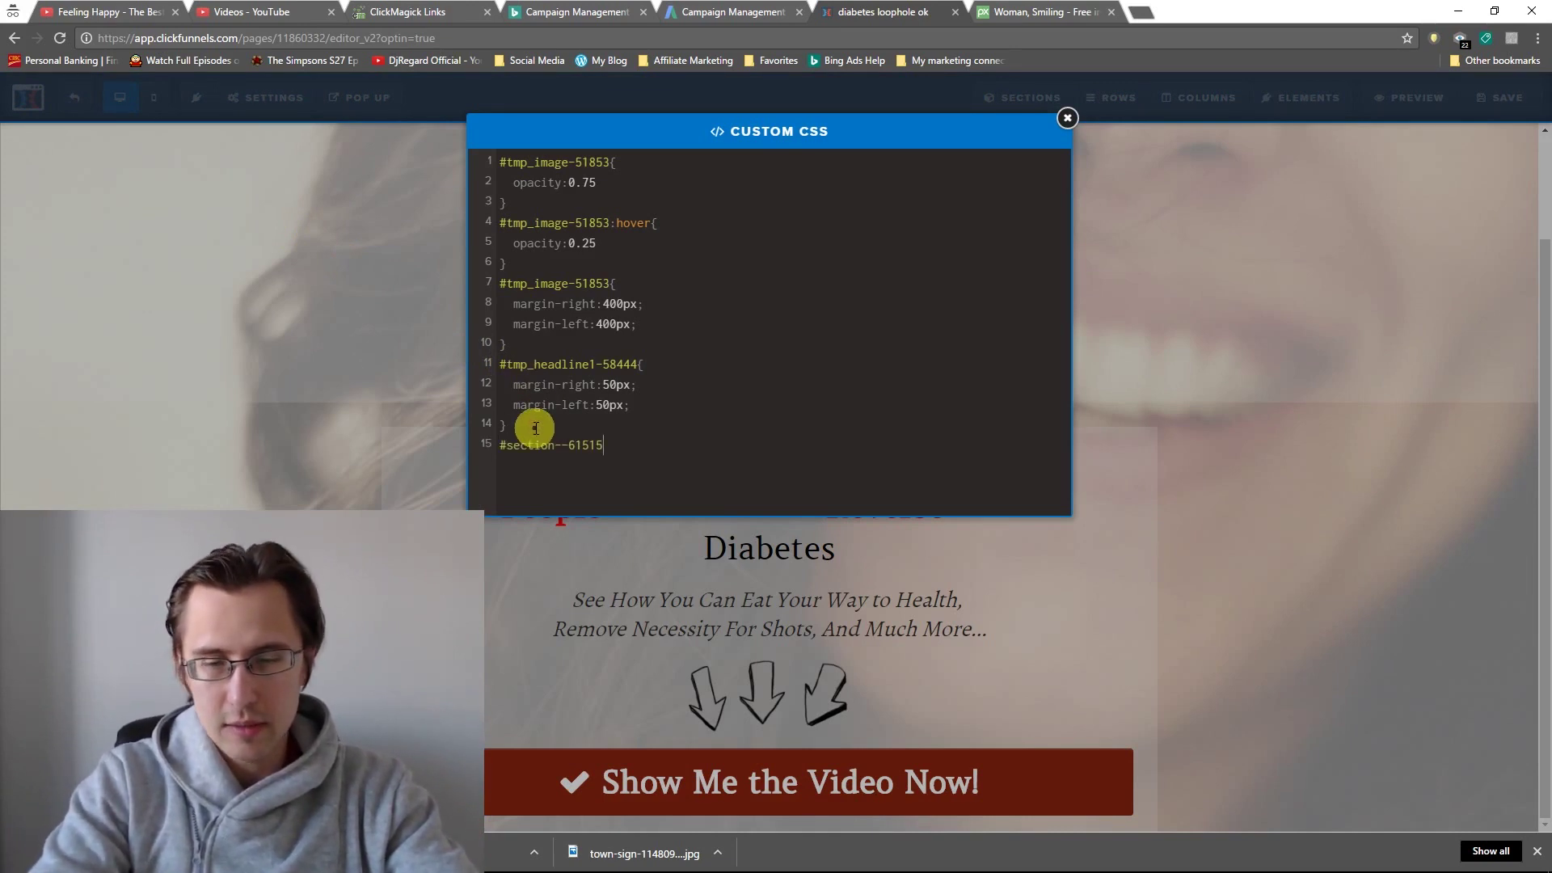
{"action": "type", "text": "{"}
{"action": "key", "text": "Return"}
{"action": "type", "text": "margin"}
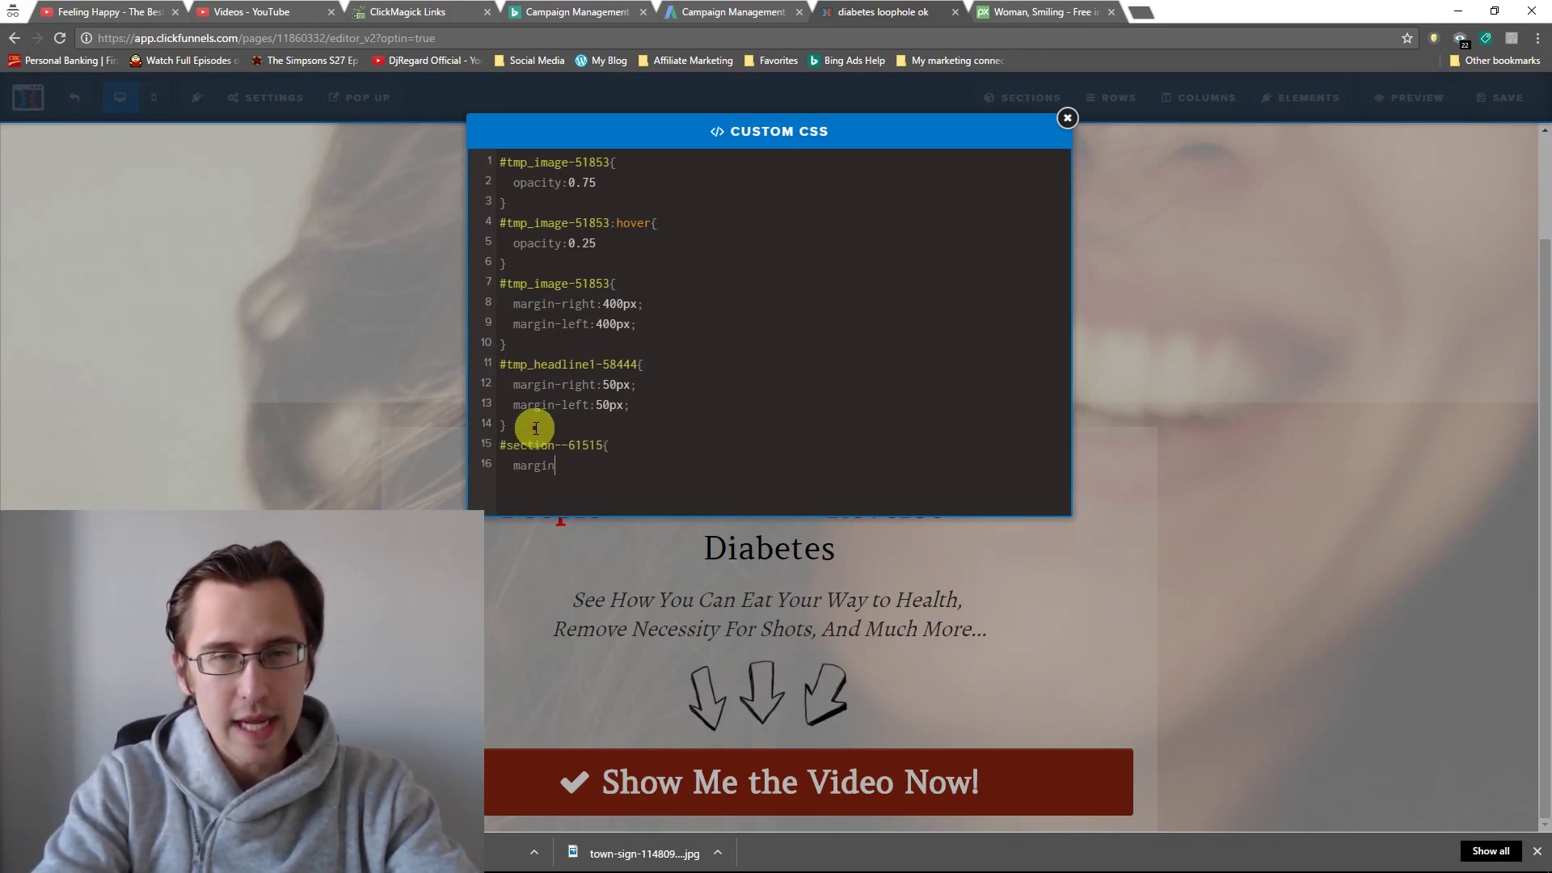
{"action": "type", "text": "-"}
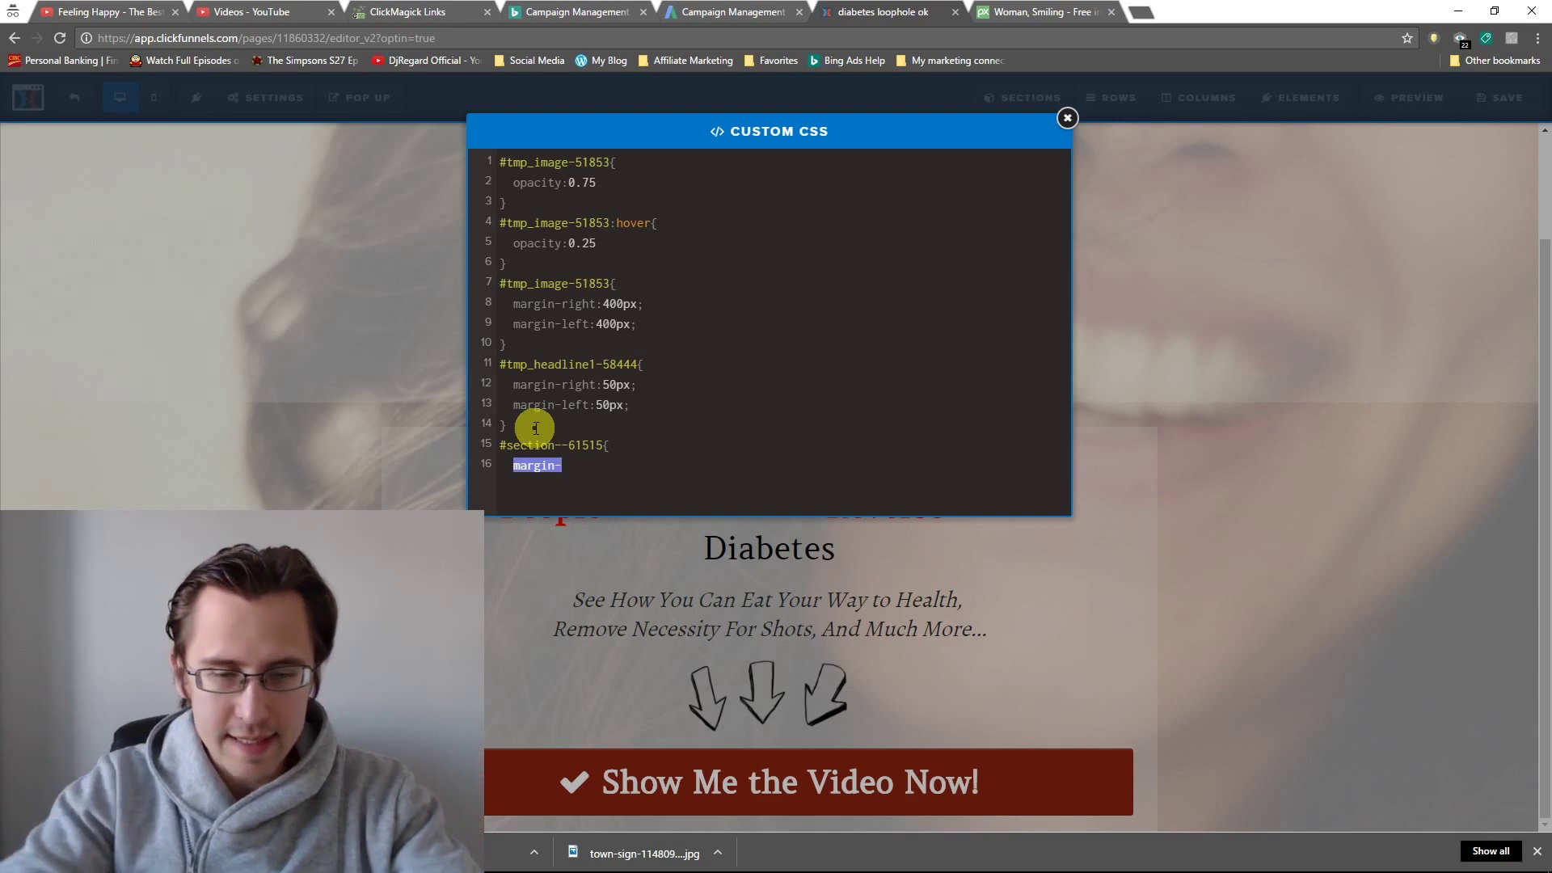
{"action": "type", "text": "right"}
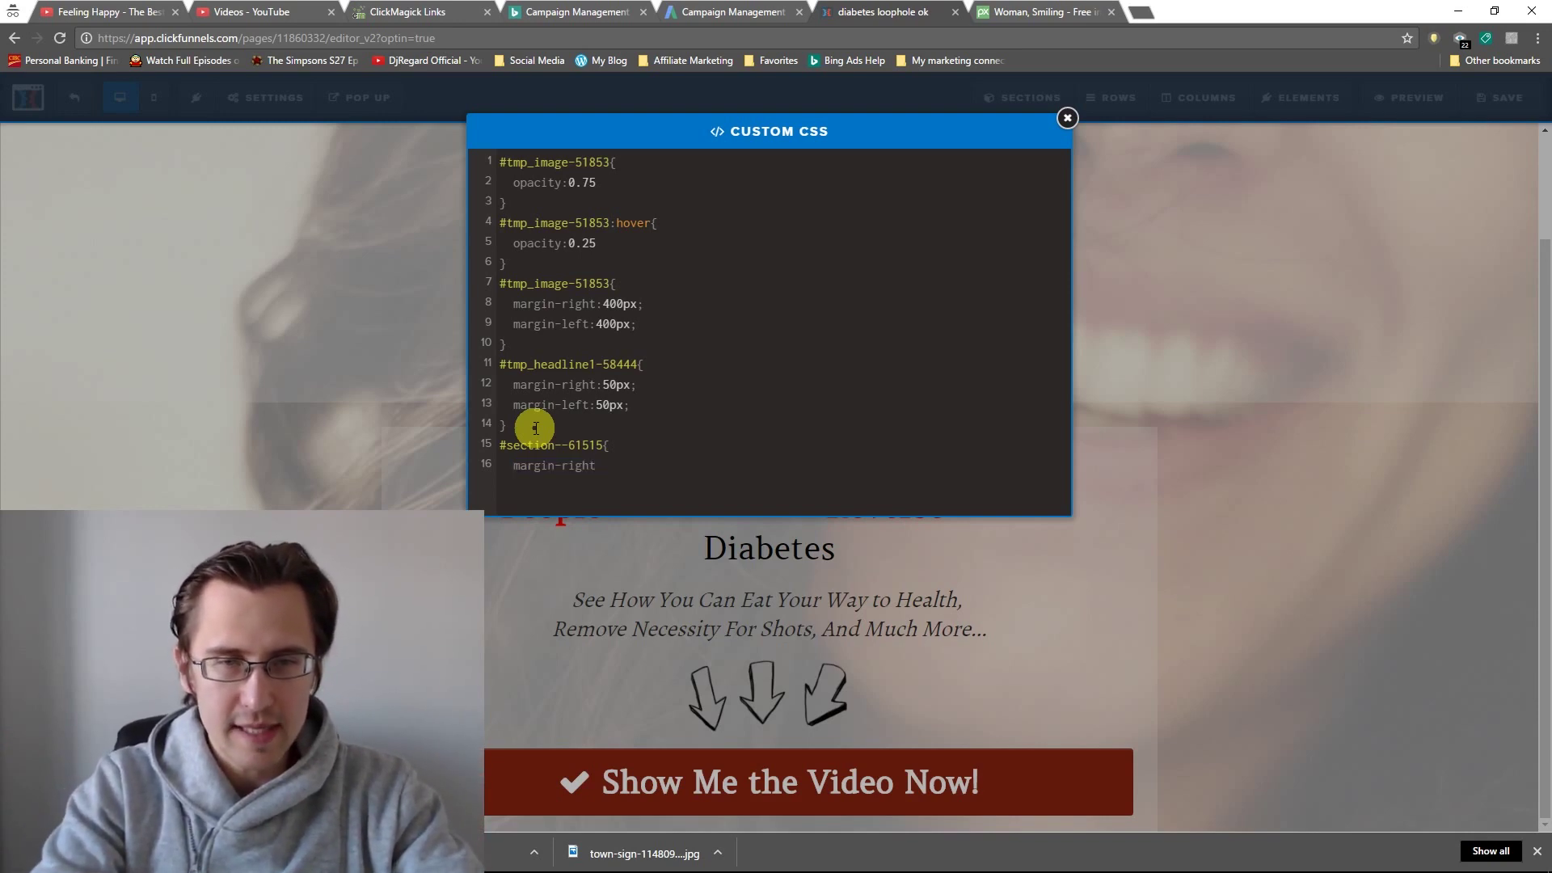
{"action": "type", "text": ":50px"}
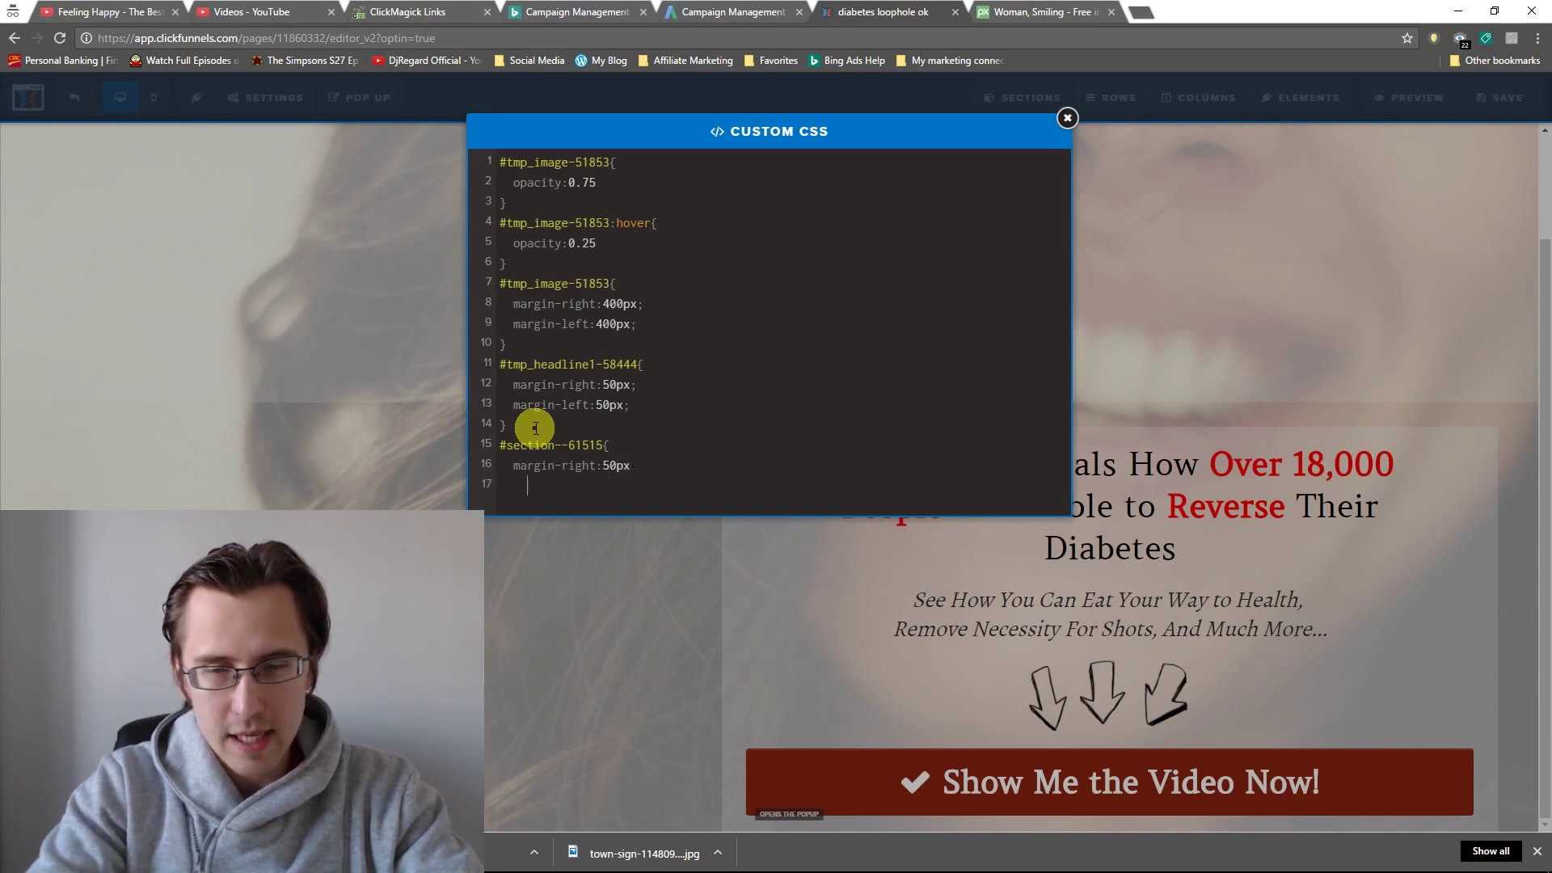
{"action": "type", "text": ";}"}
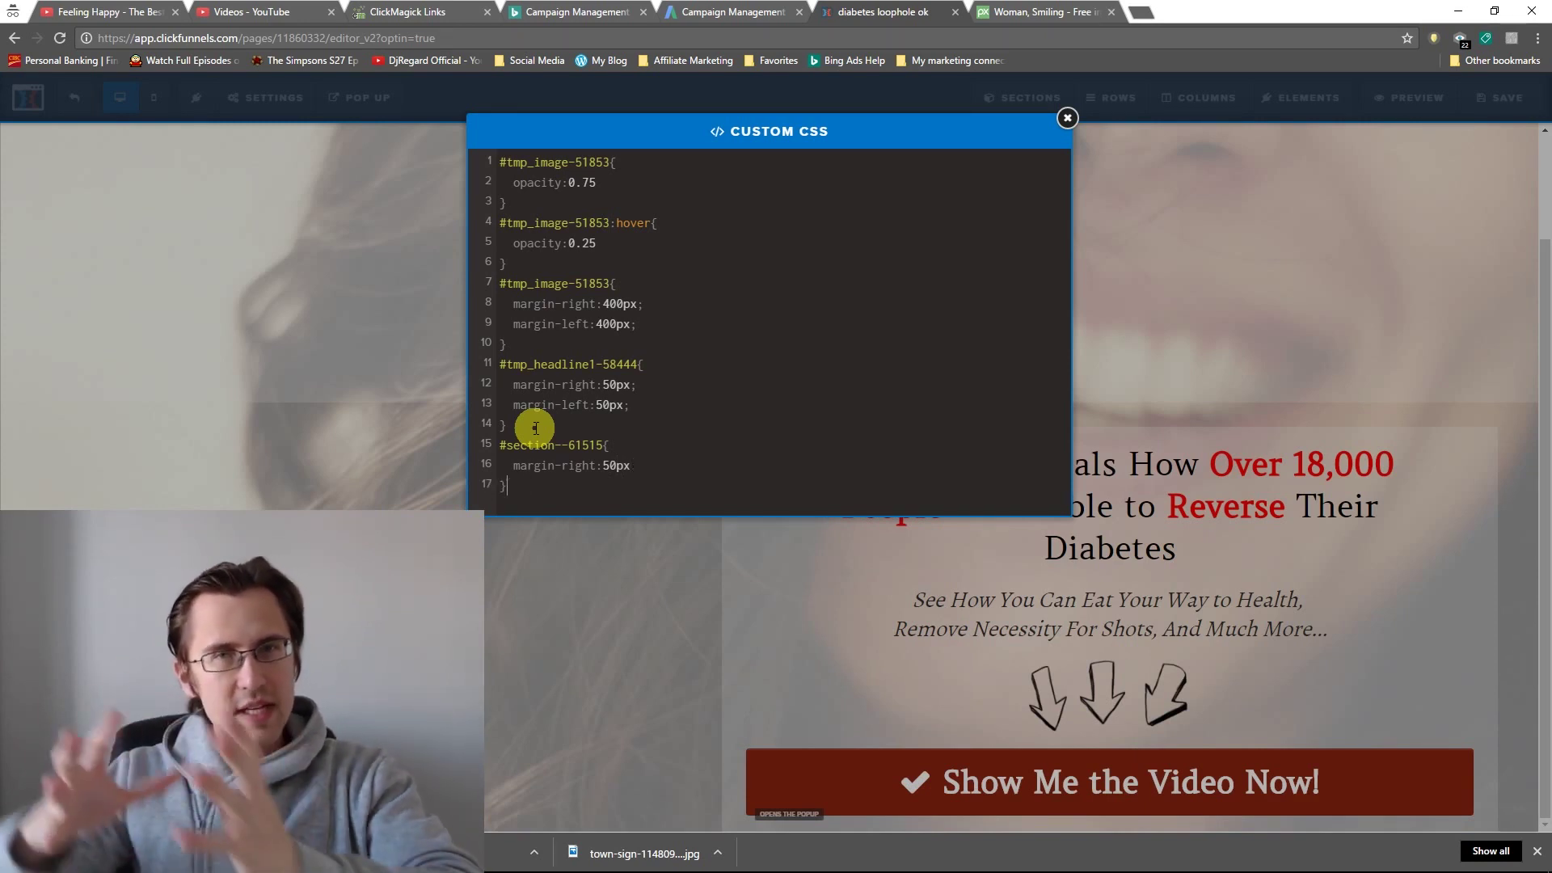
- Try 200px and 100px section margins, settle back on 50px, and close Custom CSS
{"action": "left_click", "coordinate": [608, 467]}
{"action": "key", "text": "BackSpace"}
{"action": "type", "text": "20"}
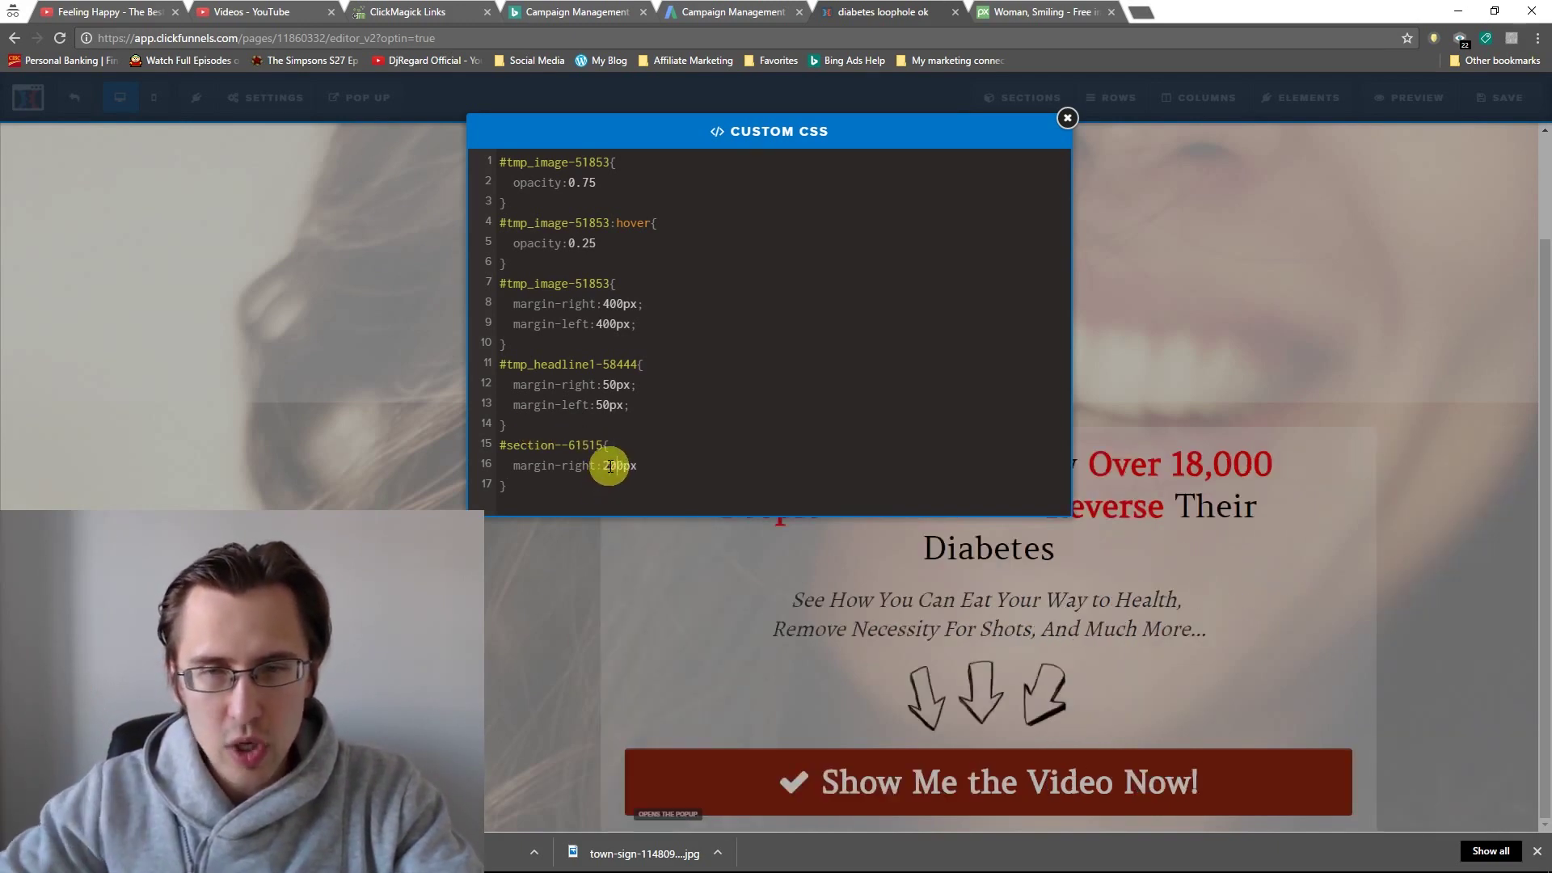
{"action": "left_click", "coordinate": [604, 466]}
{"action": "key", "text": "BackSpace"}
{"action": "type", "text": "1"}
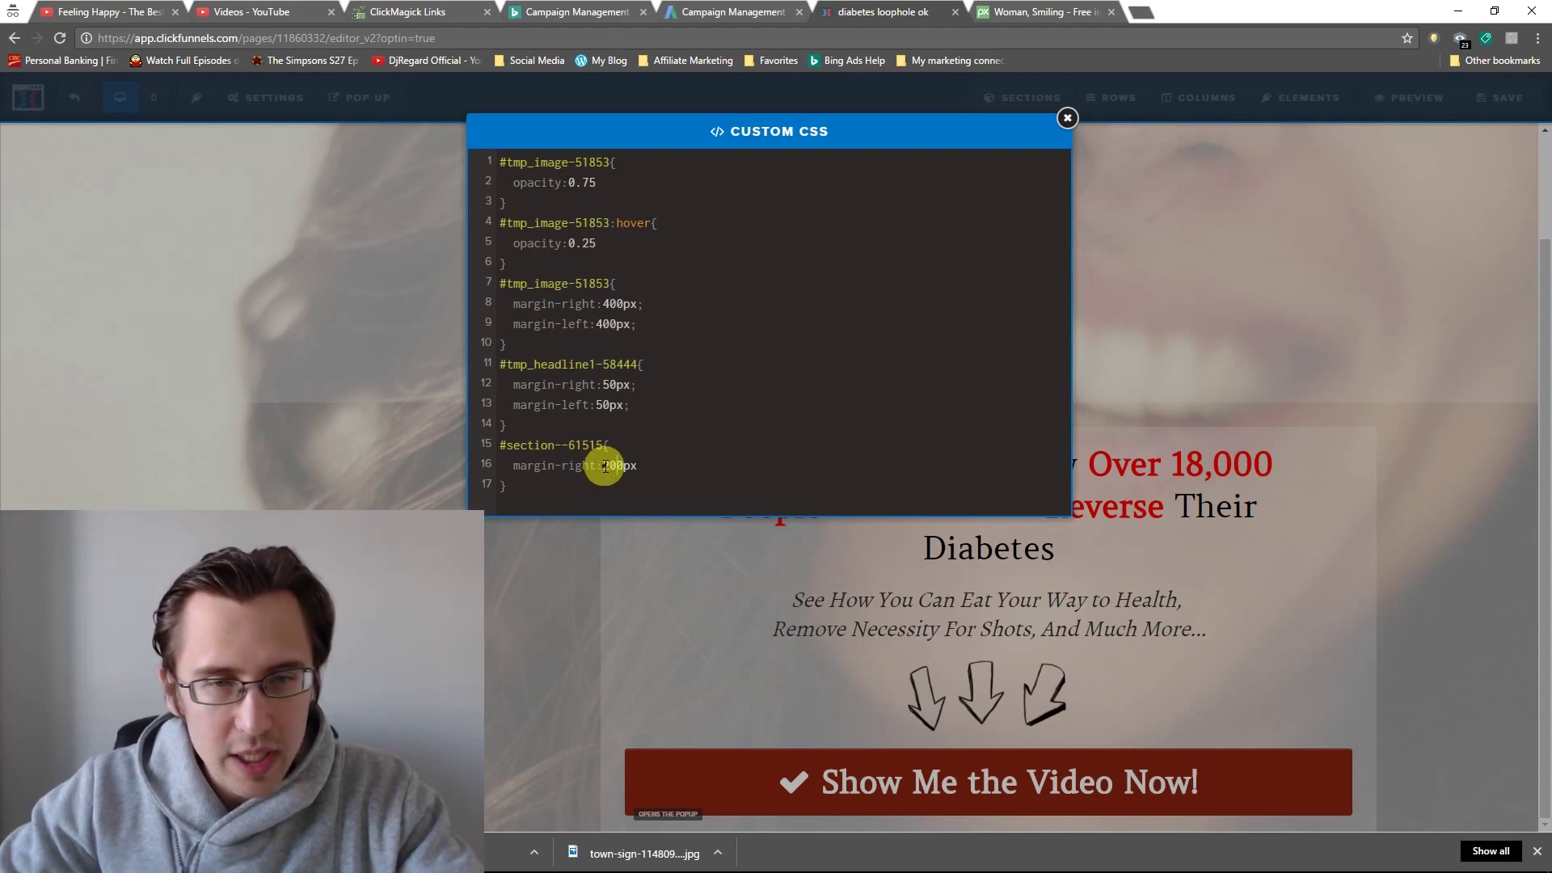
{"action": "left_click", "coordinate": [615, 466]}
{"action": "key", "text": "BackSpace"}
{"action": "key", "text": "BackSpace"}
{"action": "type", "text": "5"}
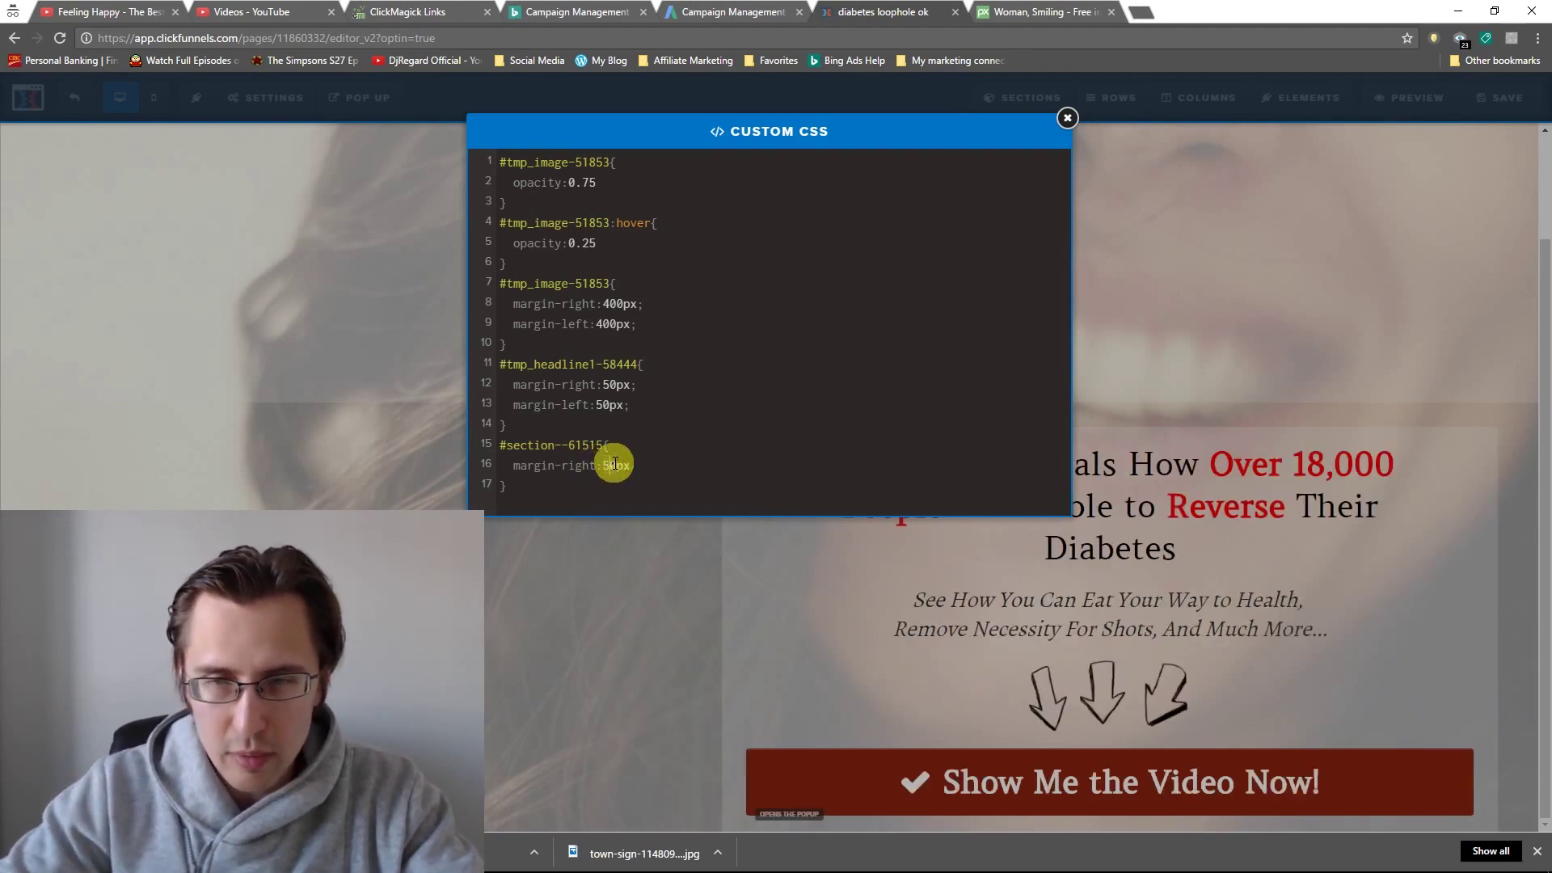
{"action": "left_click", "coordinate": [1067, 118]}
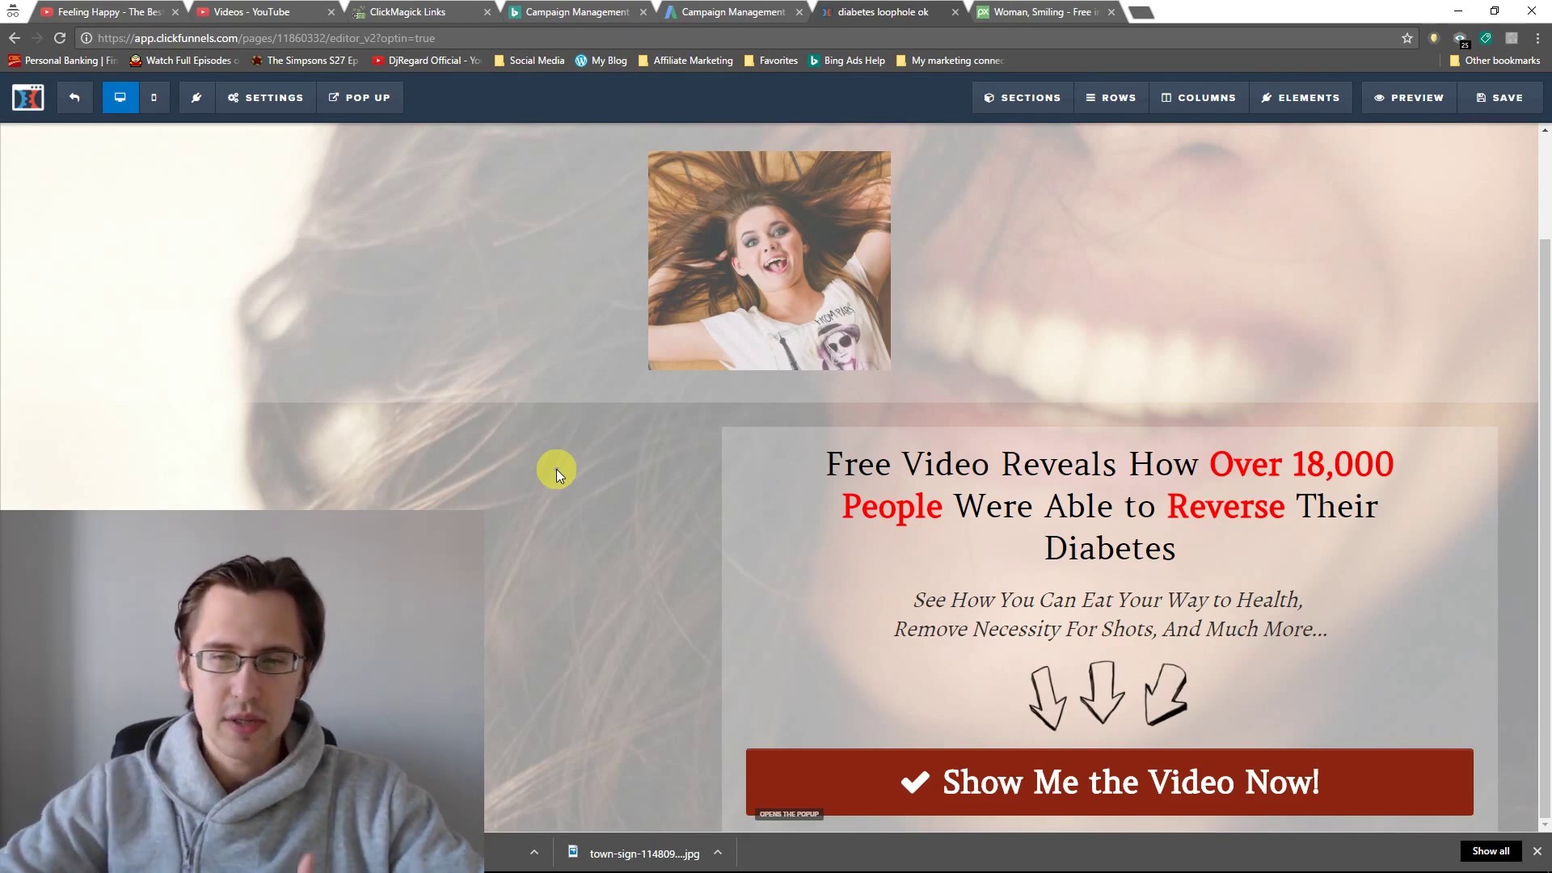
- In Custom CSS, change the #section--61515 rule's 50px margin from right to left
{"action": "left_click", "coordinate": [263, 97]}
{"action": "left_click", "coordinate": [289, 232]}
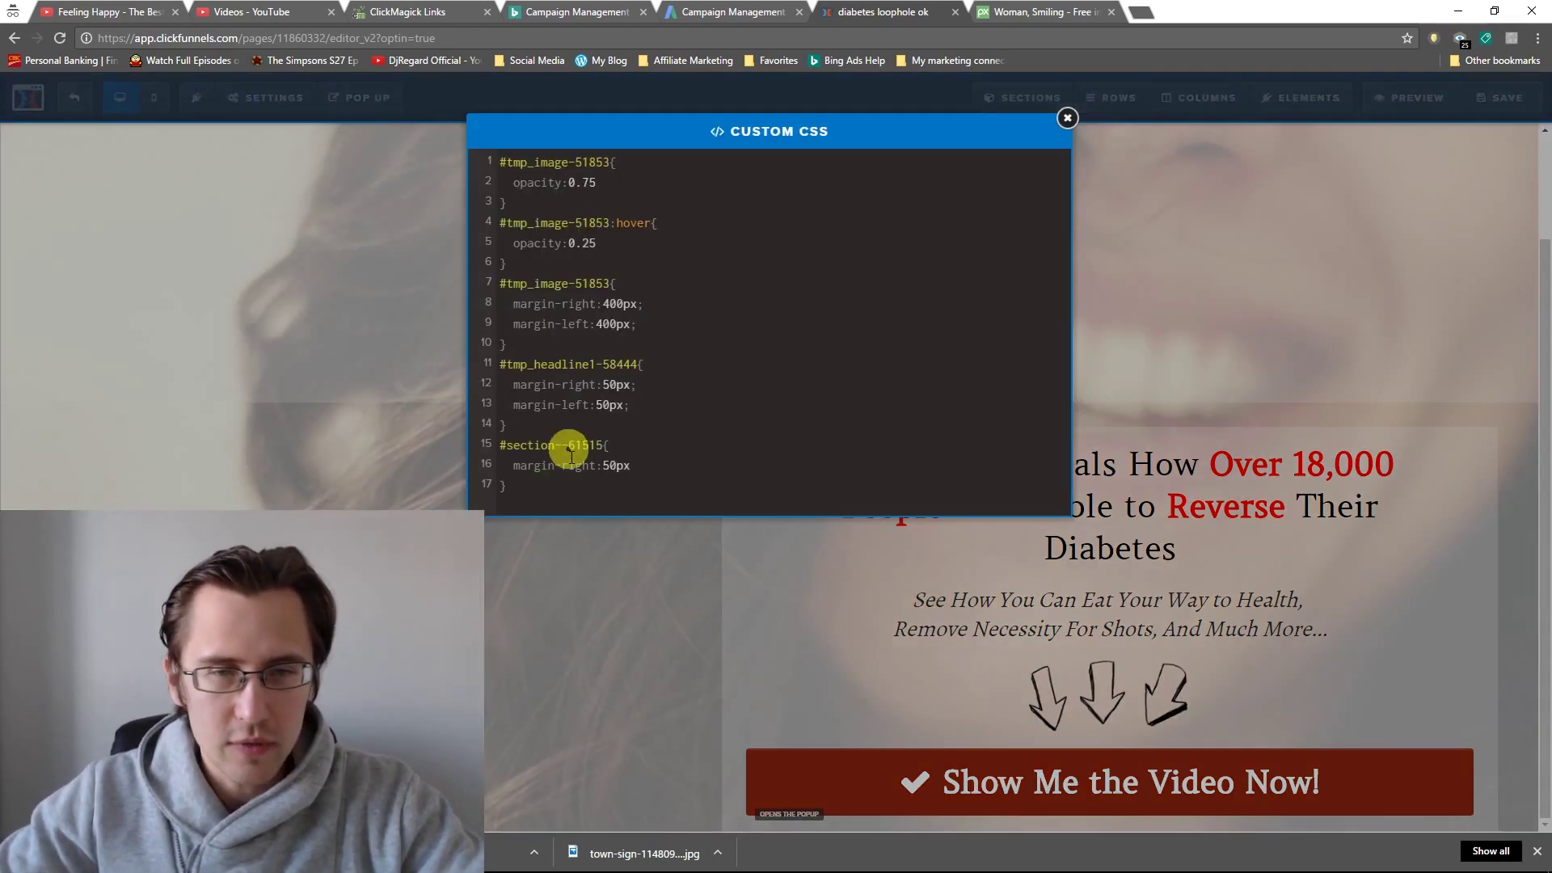
{"action": "double_click", "coordinate": [579, 465]}
{"action": "type", "text": "left"}
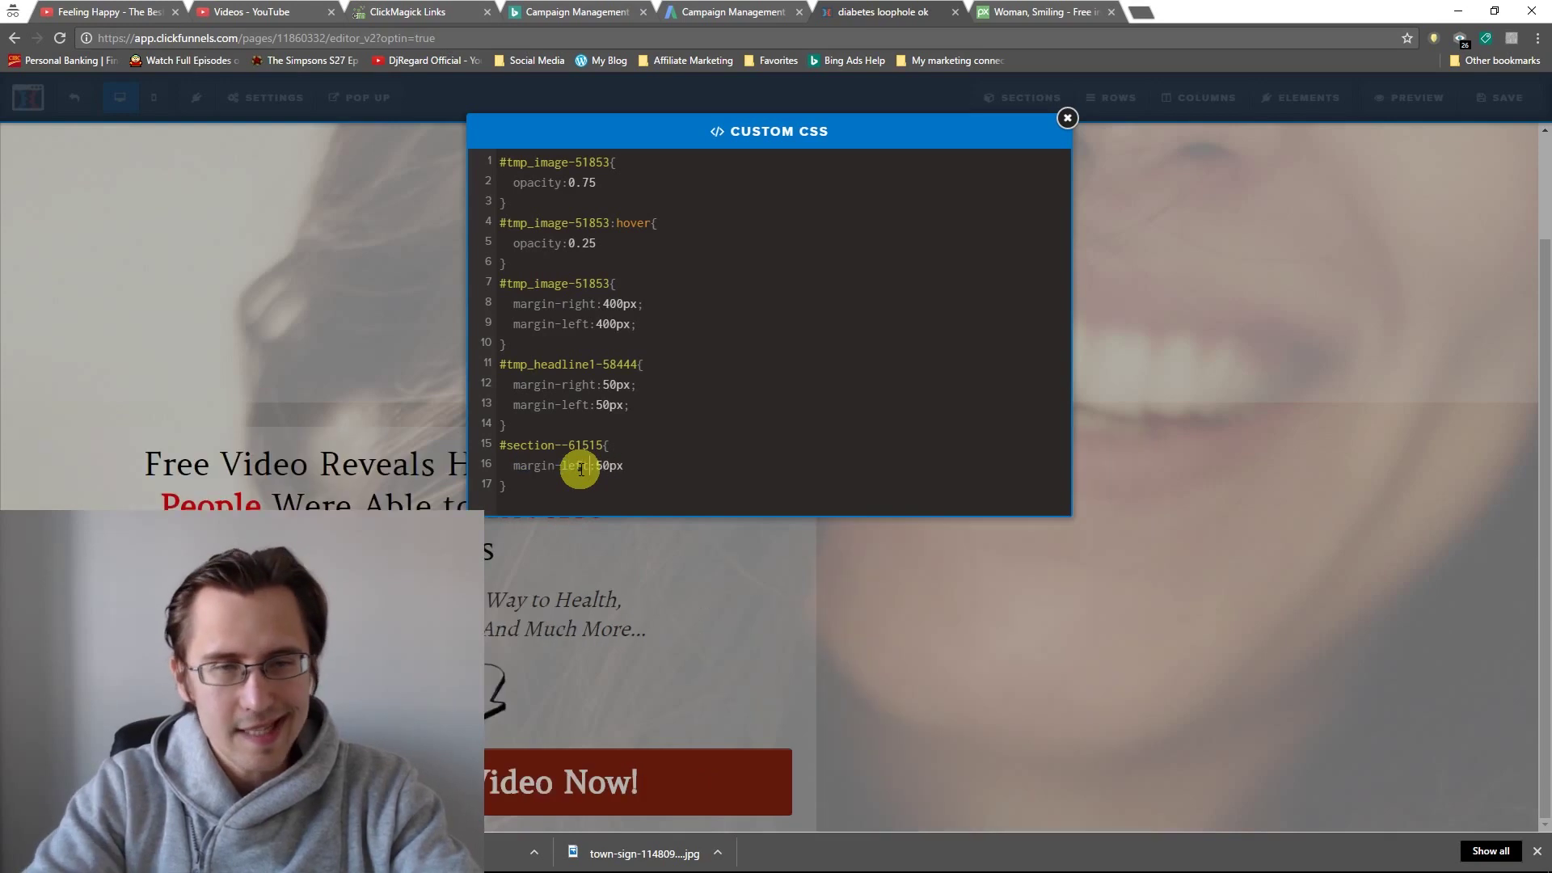